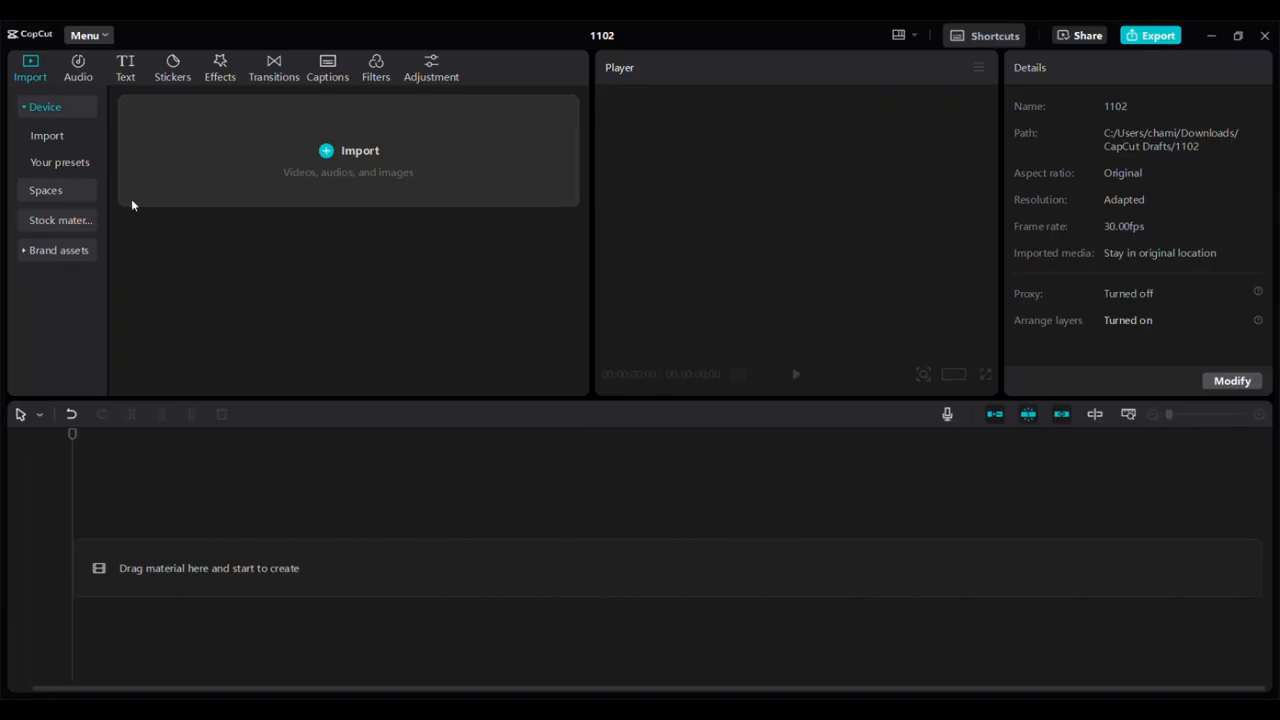
# Import the flower, autumn and sunset videos into the project and add the sunset clip to the timeline
pyautogui.click(326, 151)
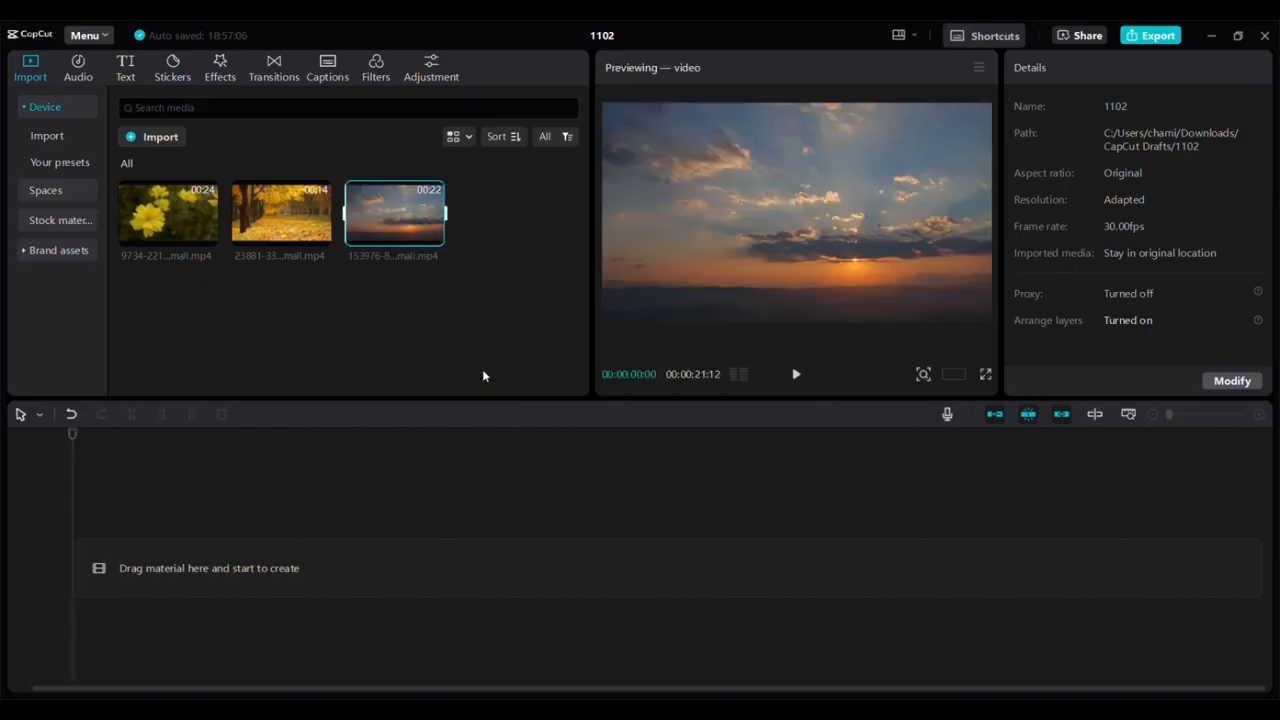
pyautogui.moveTo(401, 245)
pyautogui.moveTo(306, 243)
pyautogui.click(434, 237)
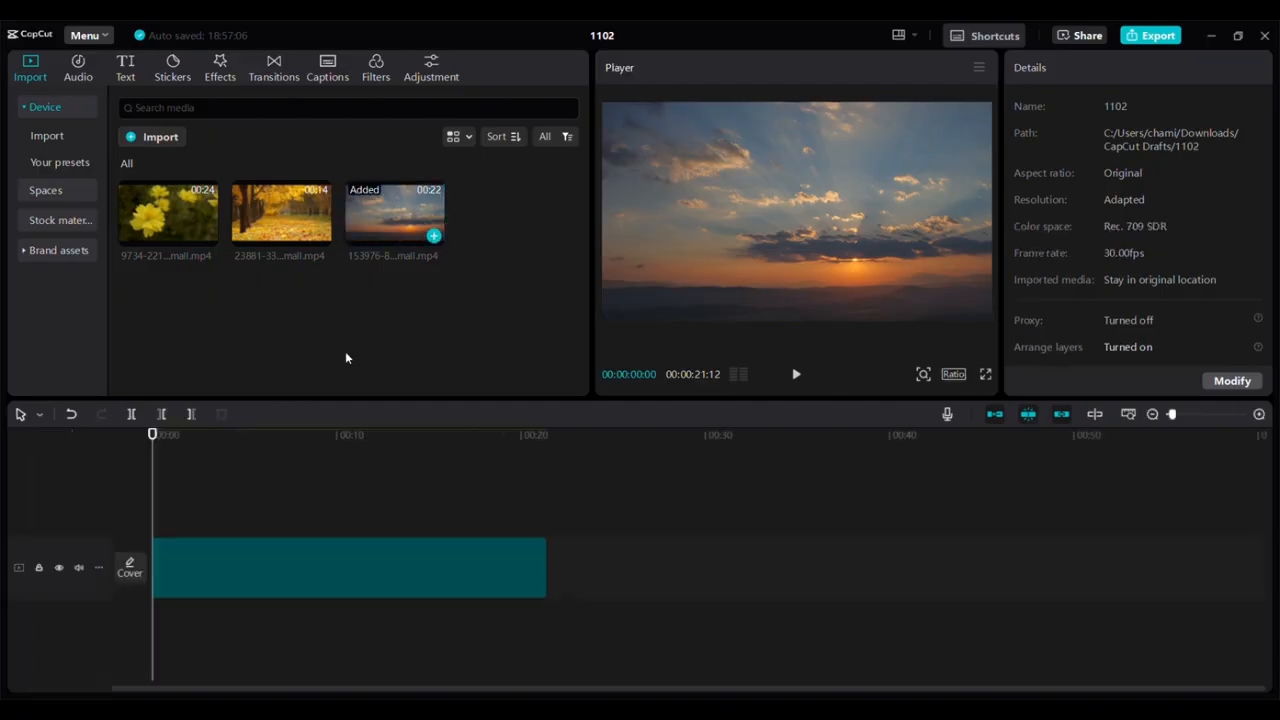
# Append the autumn leaves clip and the yellow flower clip to the timeline after the sunset clip
pyautogui.click(551, 493)
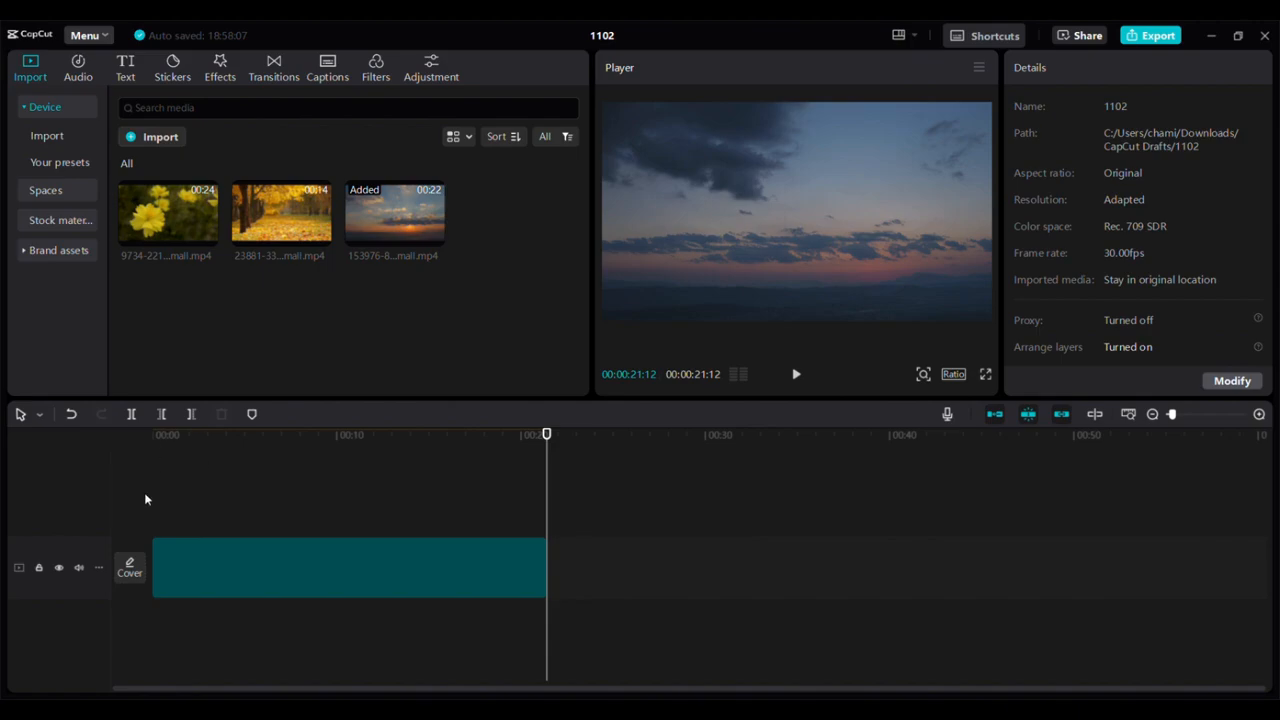
pyautogui.moveTo(161, 498); pyautogui.dragTo(603, 511)
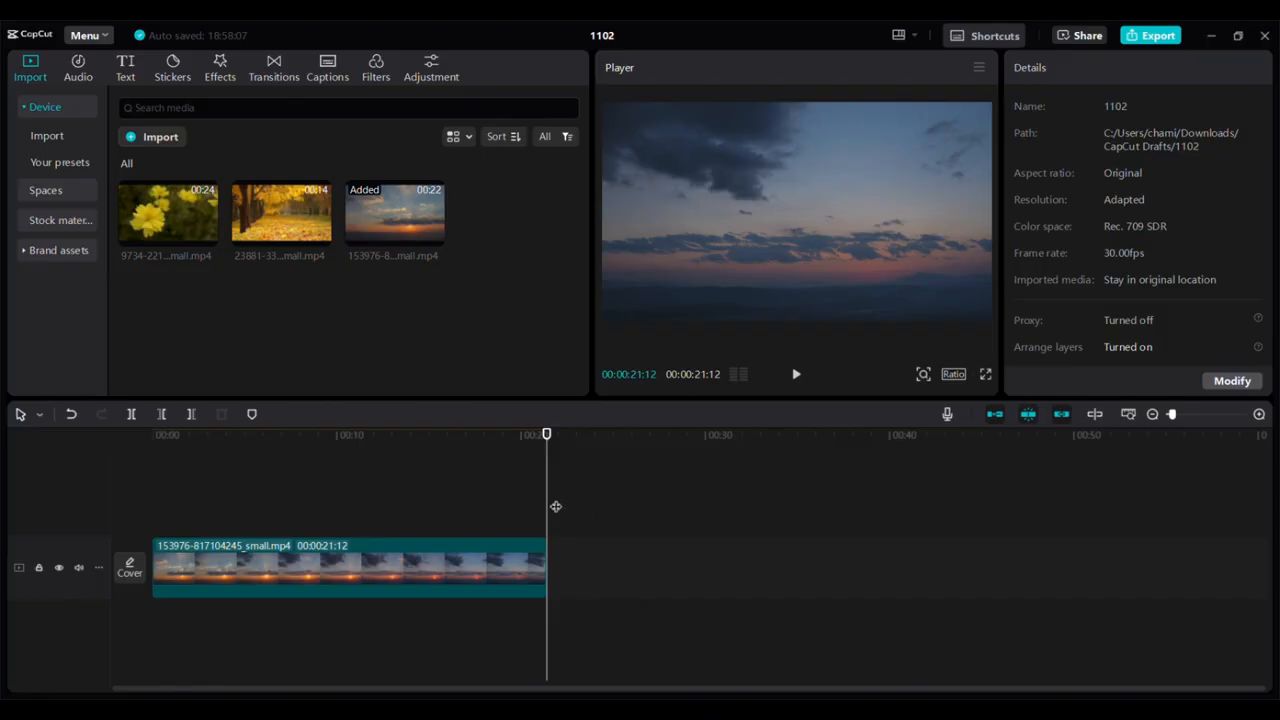
pyautogui.moveTo(555, 506)
pyautogui.mouseDown()
pyautogui.moveTo(123, 506)
pyautogui.moveTo(580, 514)
pyautogui.moveTo(575, 494)
pyautogui.mouseUp()
pyautogui.moveTo(320, 240)
pyautogui.click(321, 237)
pyautogui.click(800, 516)
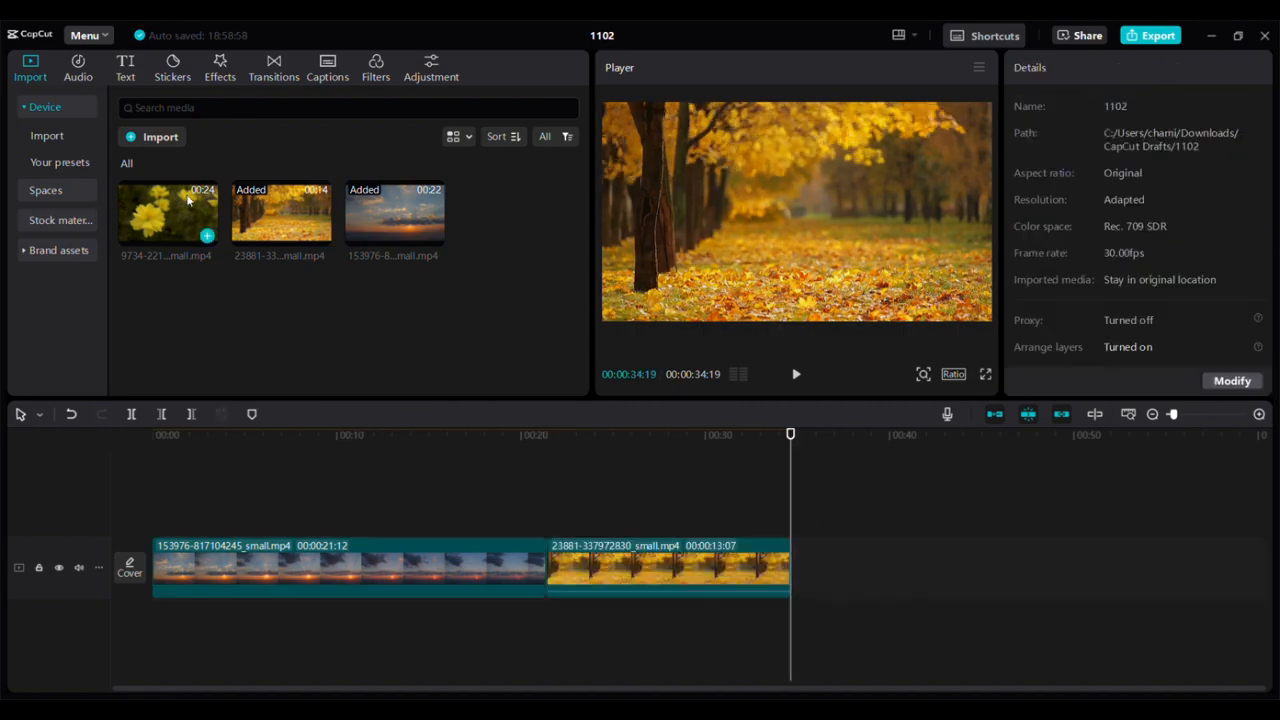
pyautogui.click(207, 237)
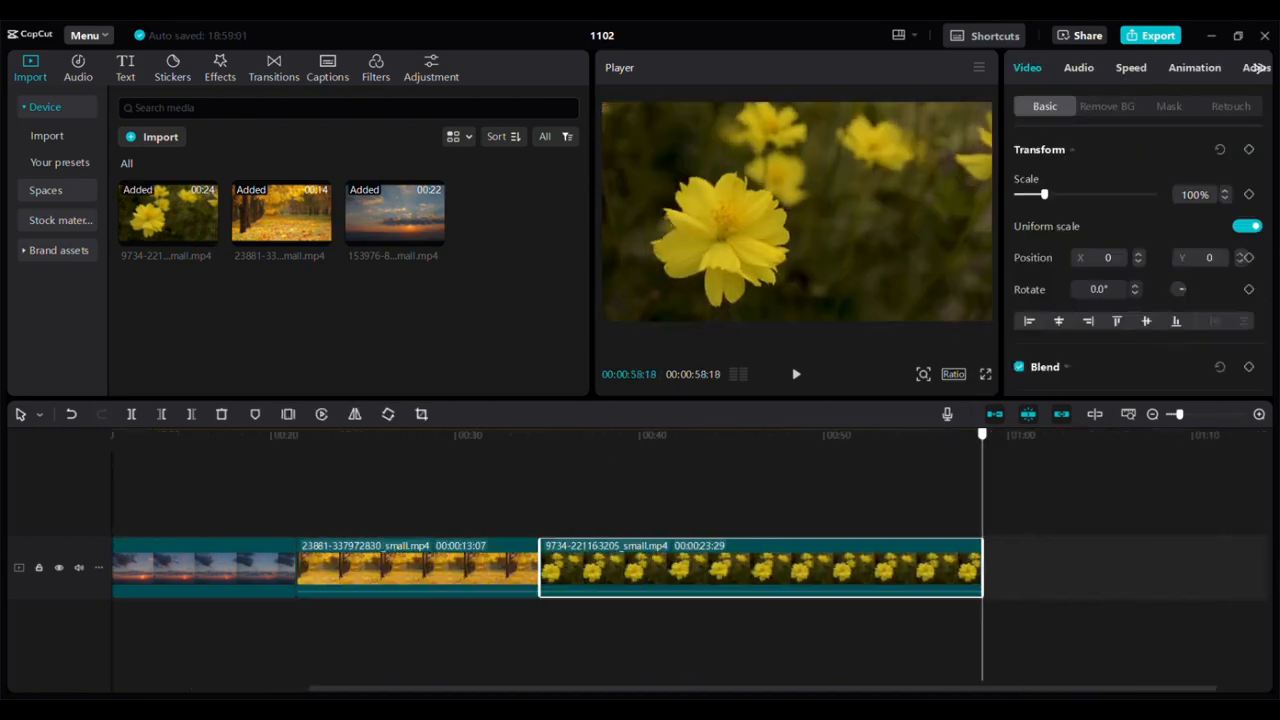
# Play the assembled three-clip sequence from the beginning, stop it, and return the playhead to the timeline start
pyautogui.press('Home')
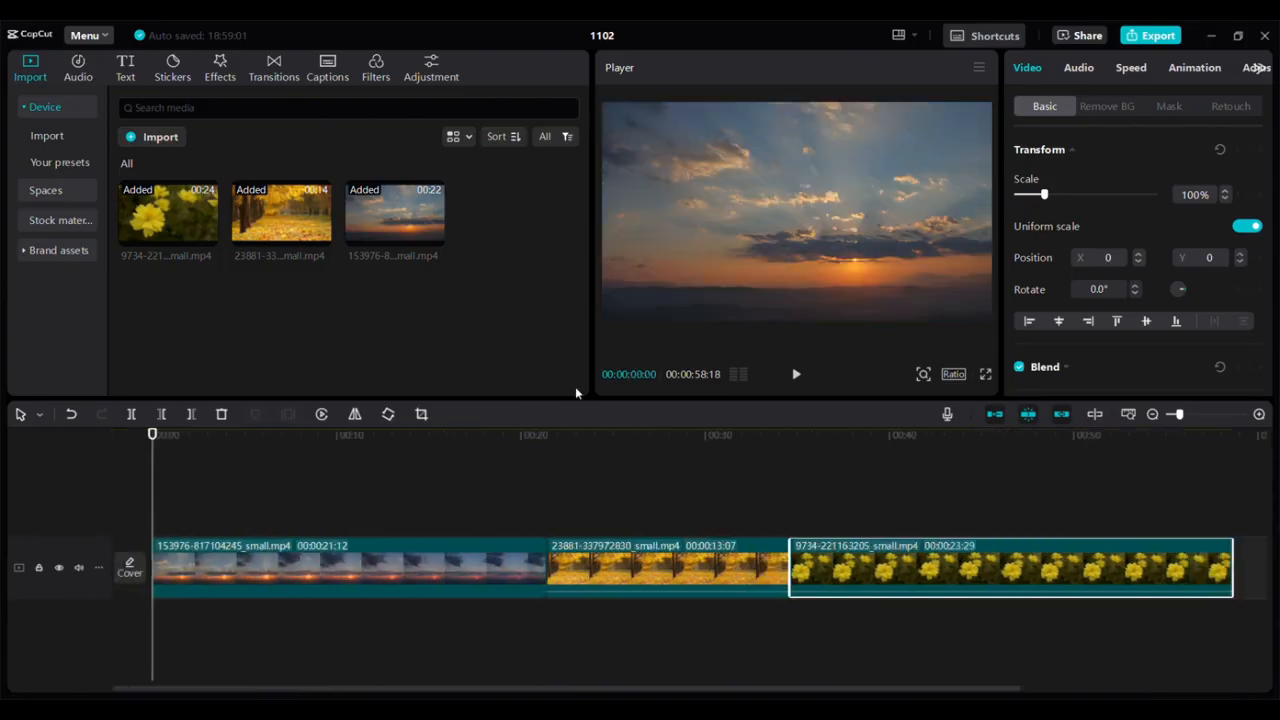
pyautogui.click(797, 375)
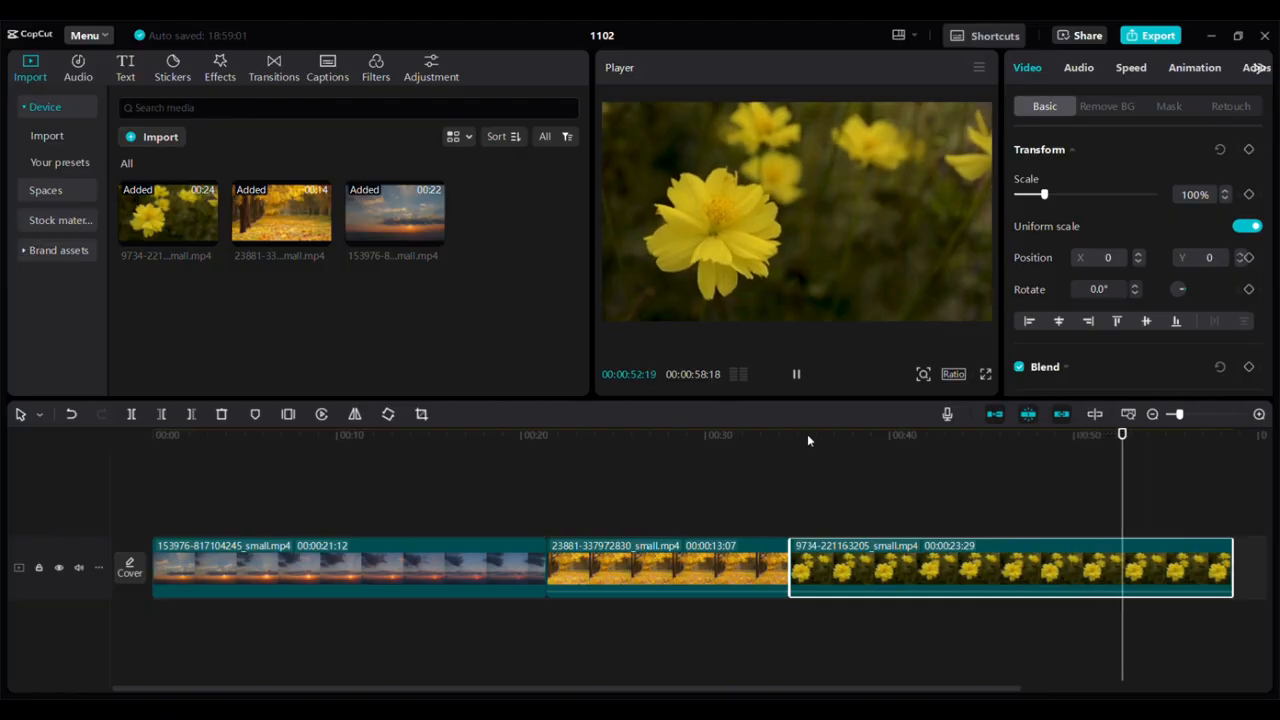
pyautogui.click(797, 377)
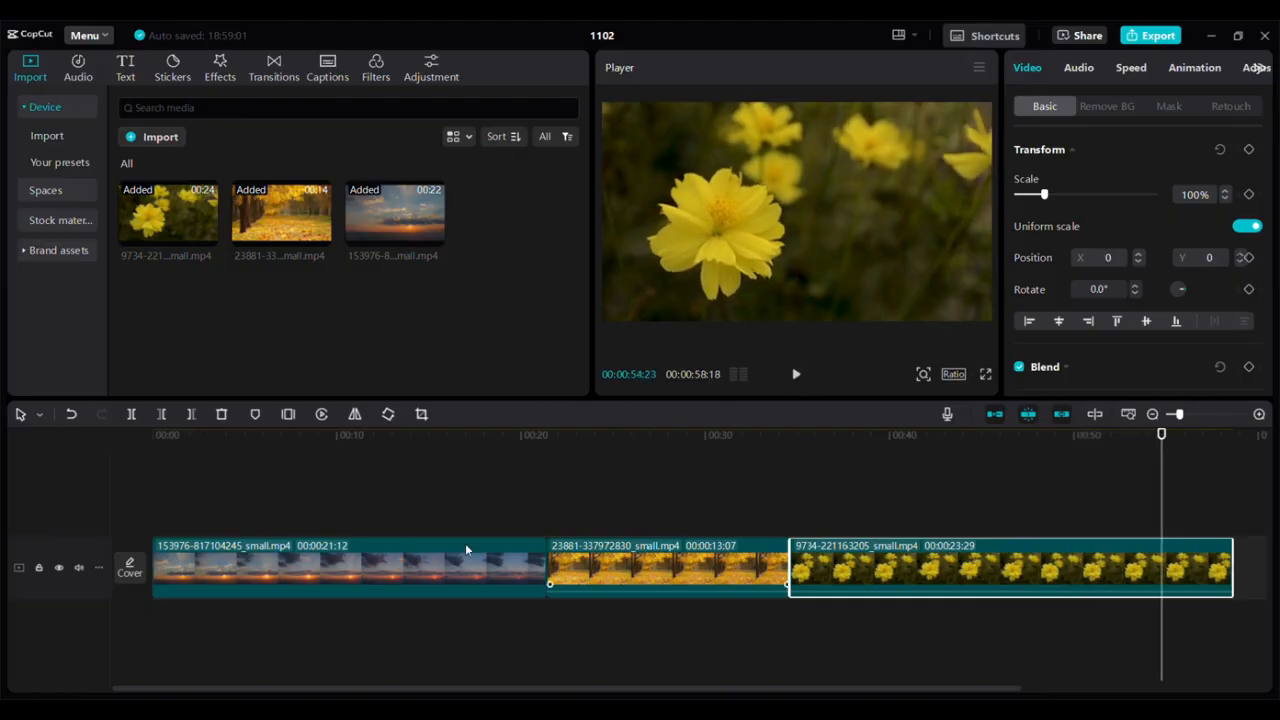
pyautogui.click(153, 512)
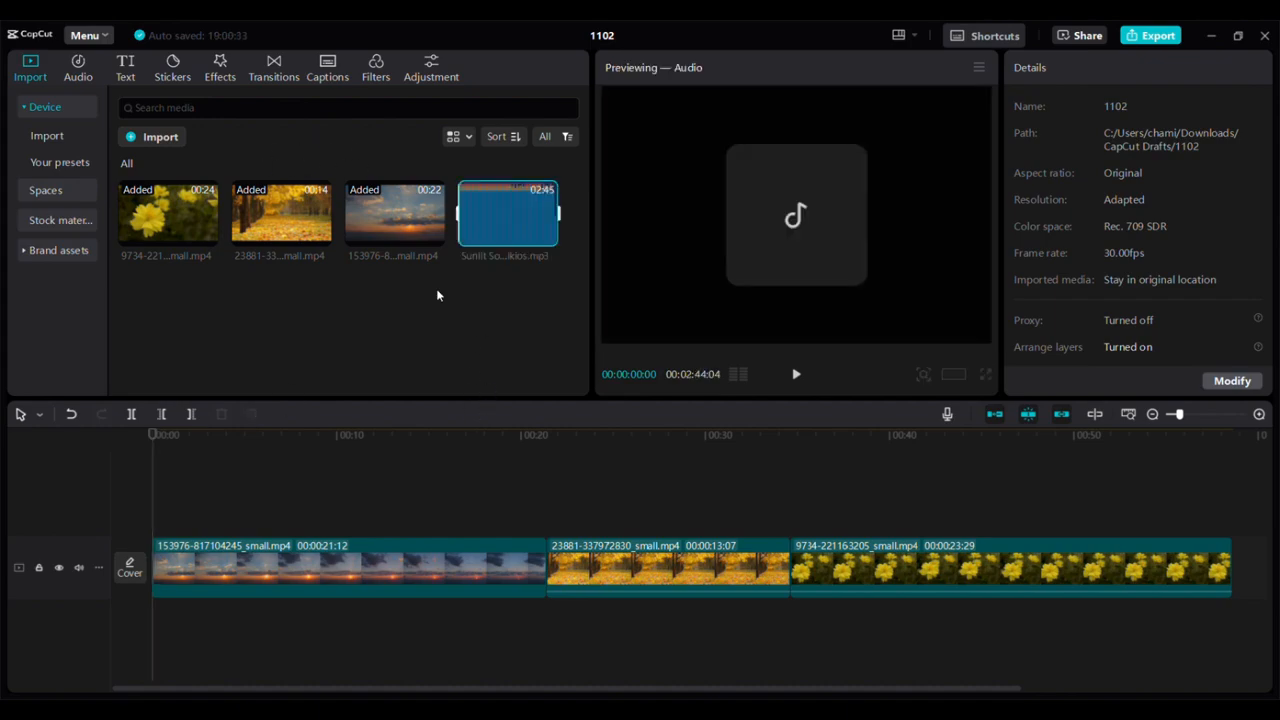
pyautogui.moveTo(509, 233)
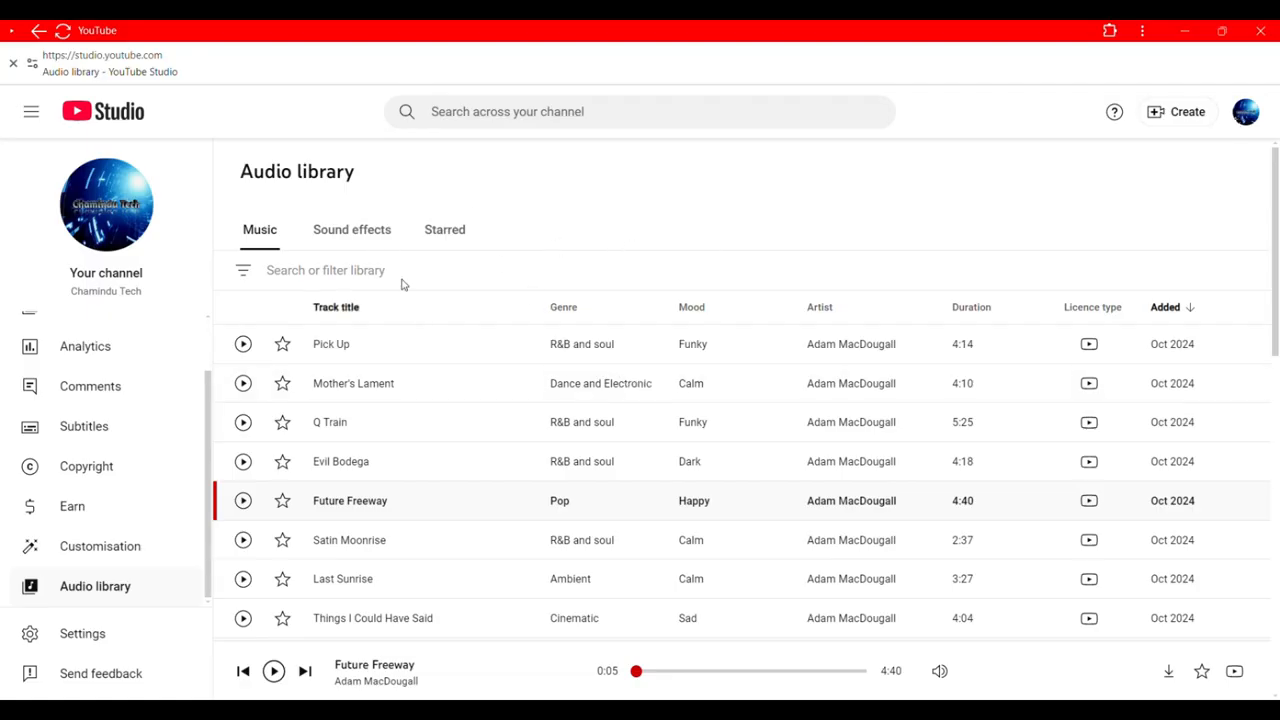
# Switch to the YouTube Studio Audio library and examine the channel navigation and the list of music tracks
pyautogui.scroll(-2, 512, 351)
pyautogui.scroll(2, 514, 320)
pyautogui.scroll(2, 80, 560)
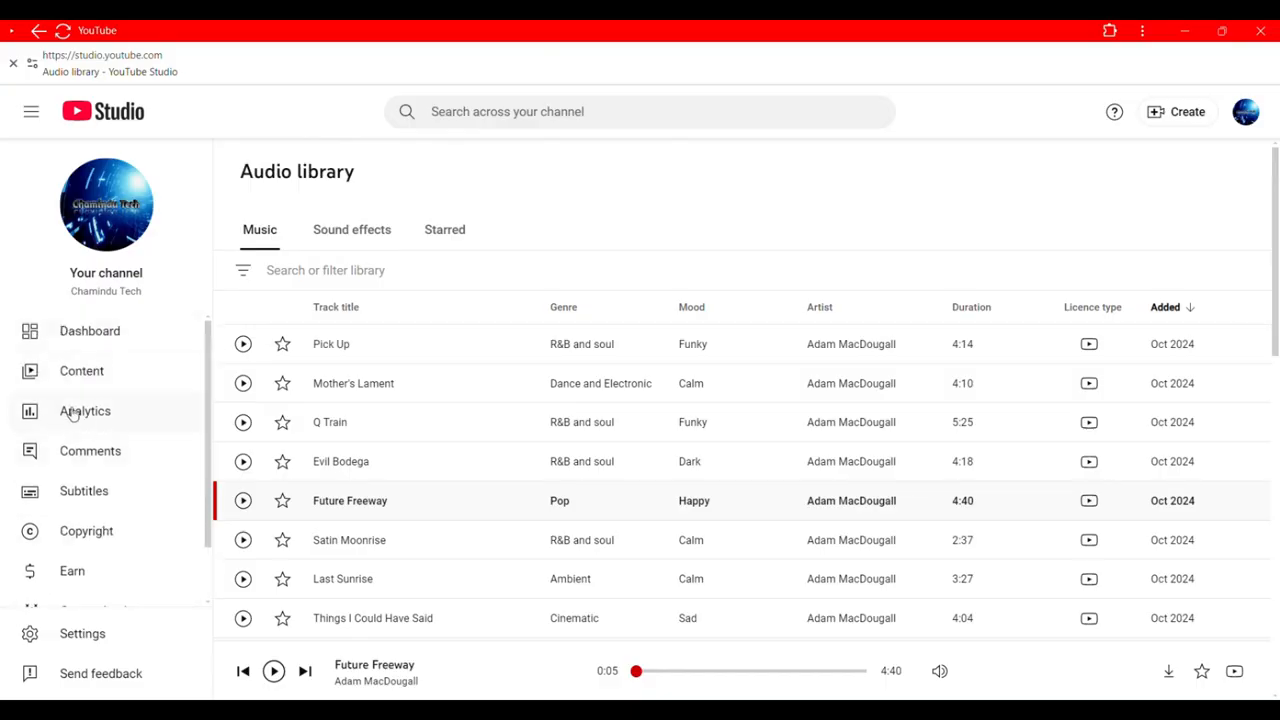
pyautogui.scroll(-1, 80, 449)
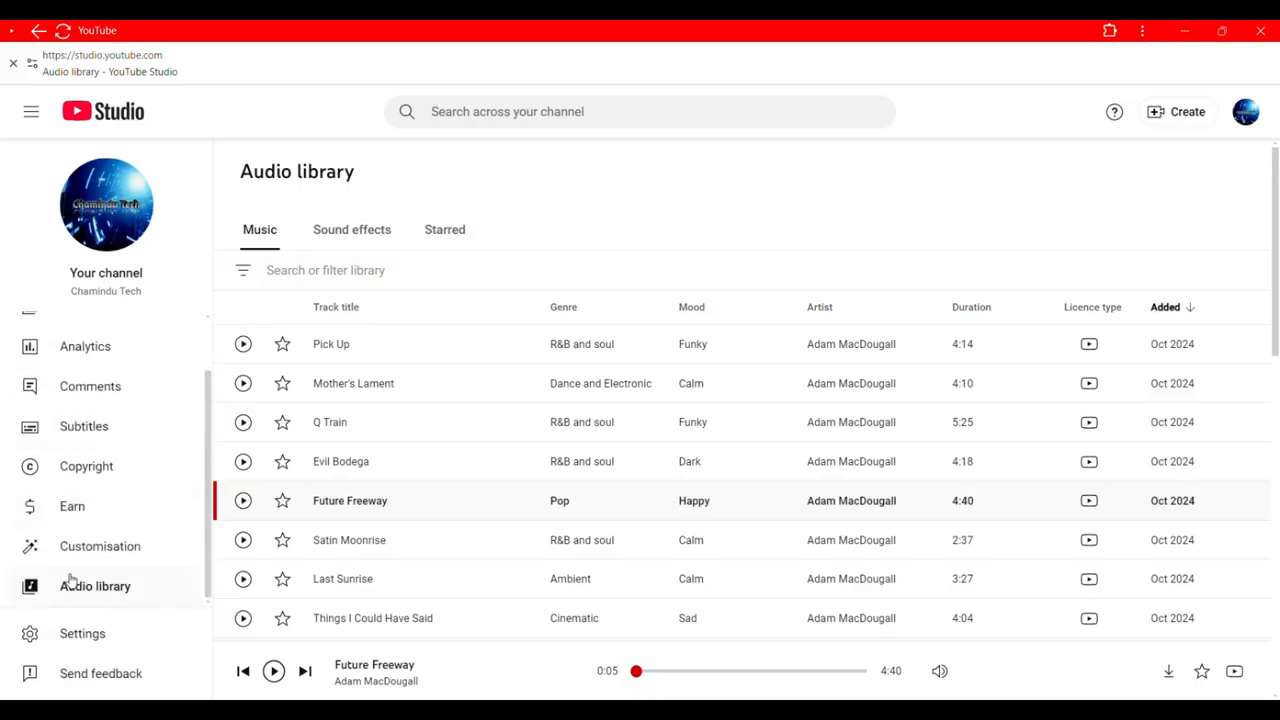
pyautogui.scroll(1, 114, 465)
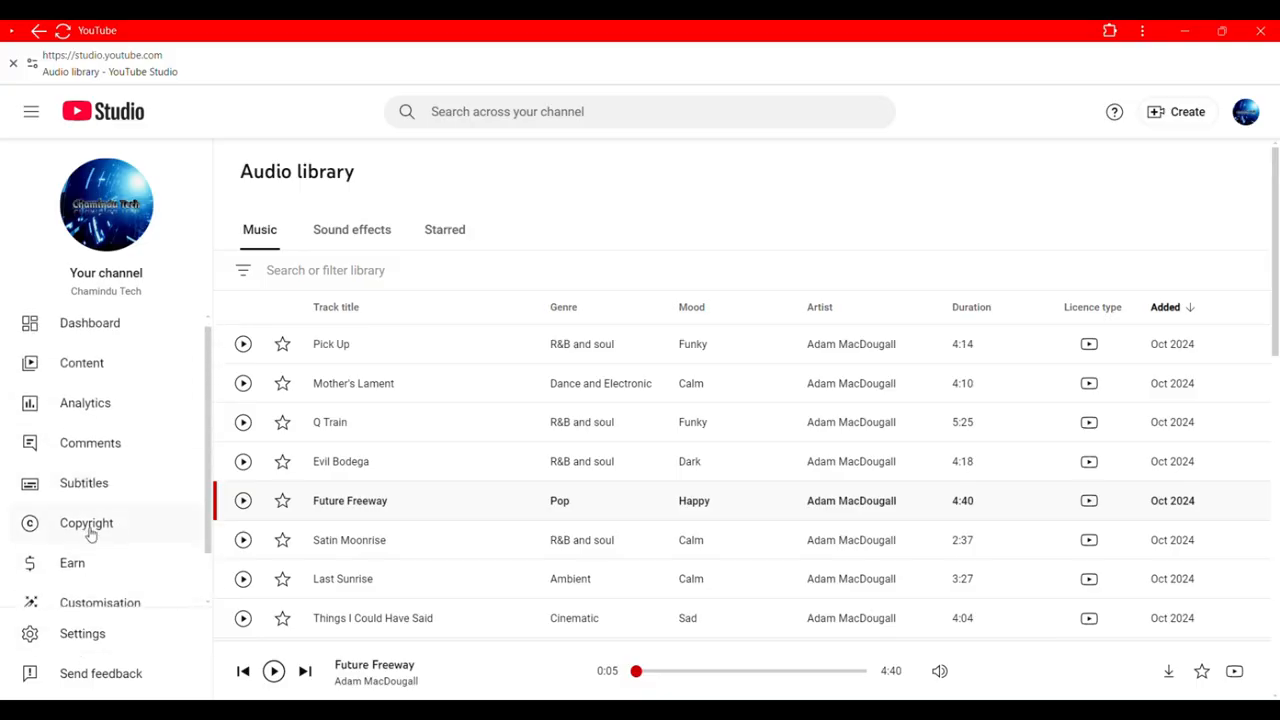
pyautogui.scroll(-1, 103, 523)
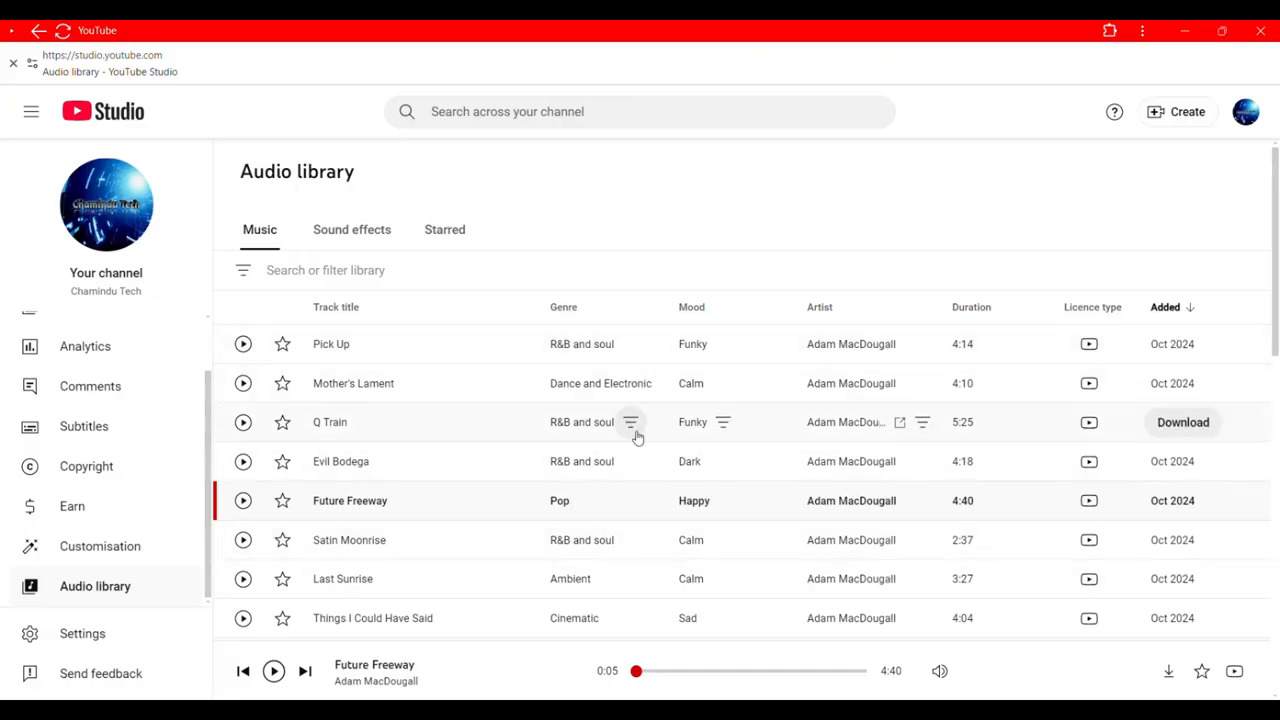
pyautogui.scroll(-2, 586, 543)
pyautogui.scroll(2, 590, 425)
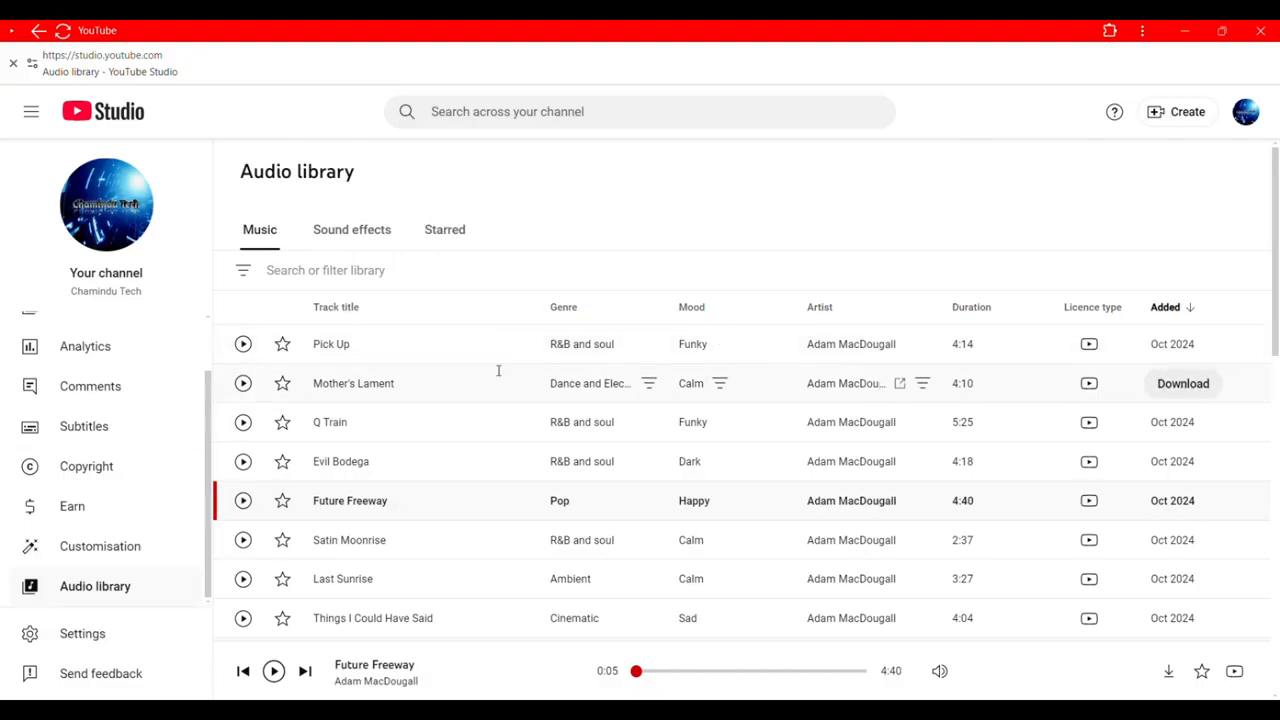
# Preview the tracks Pick Up, Q Train and Satin Moonrise in the music list
pyautogui.click(243, 344)
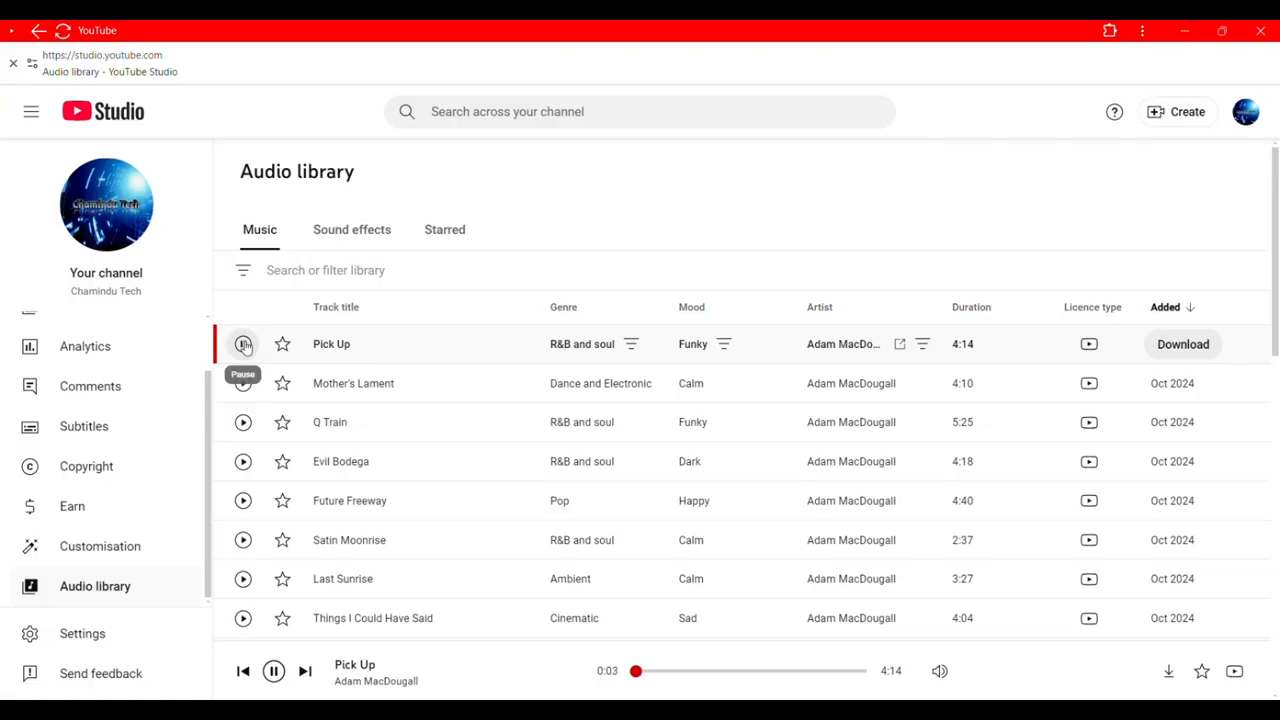
pyautogui.click(244, 423)
pyautogui.scroll(-1, 371, 423)
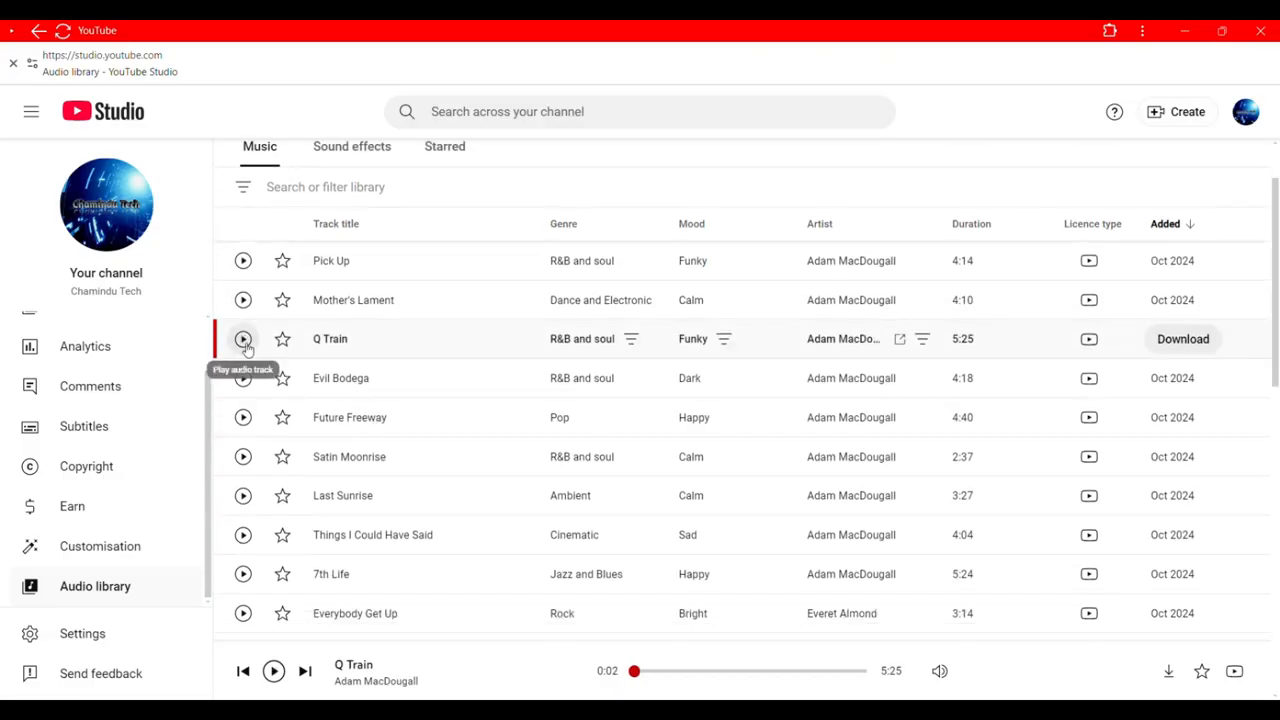
pyautogui.click(243, 456)
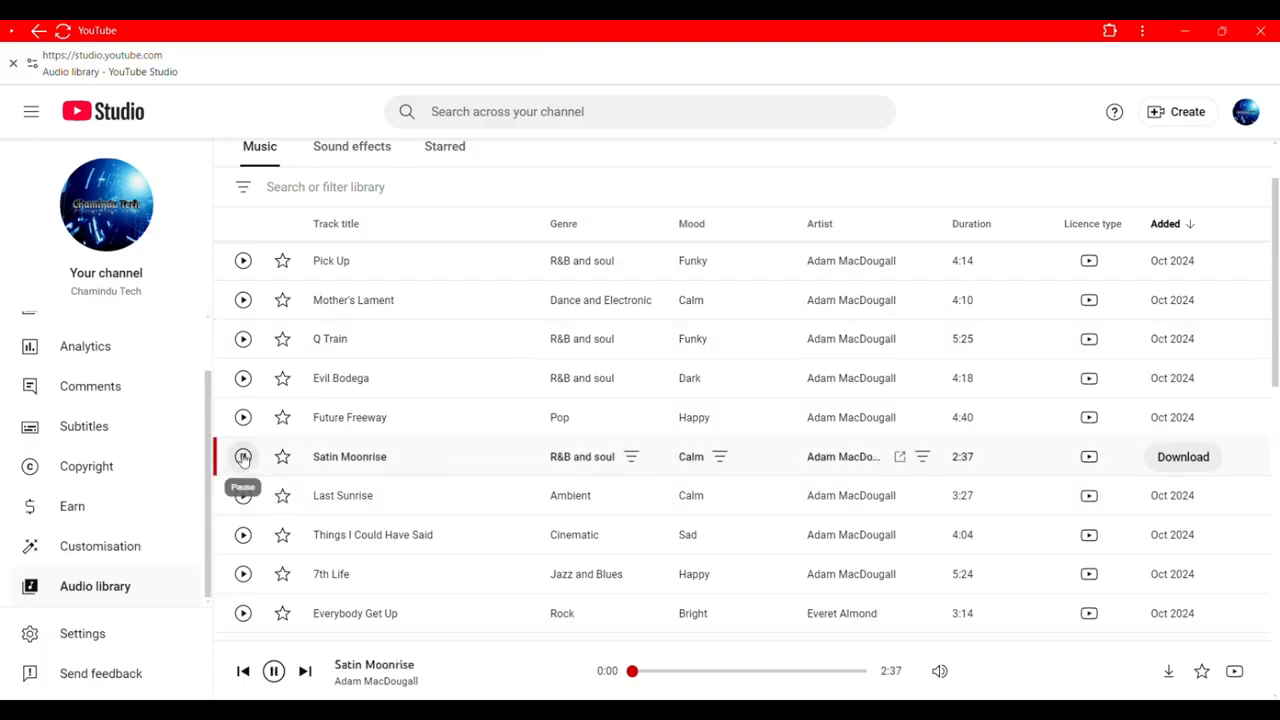
pyautogui.click(243, 456)
# Go to the second page of tracks and preview Temple of treasures, Sunlit Souk, Jasmine Whipers, Veil of mysteries and Echoes of emir
pyautogui.scroll(-10, 790, 420)
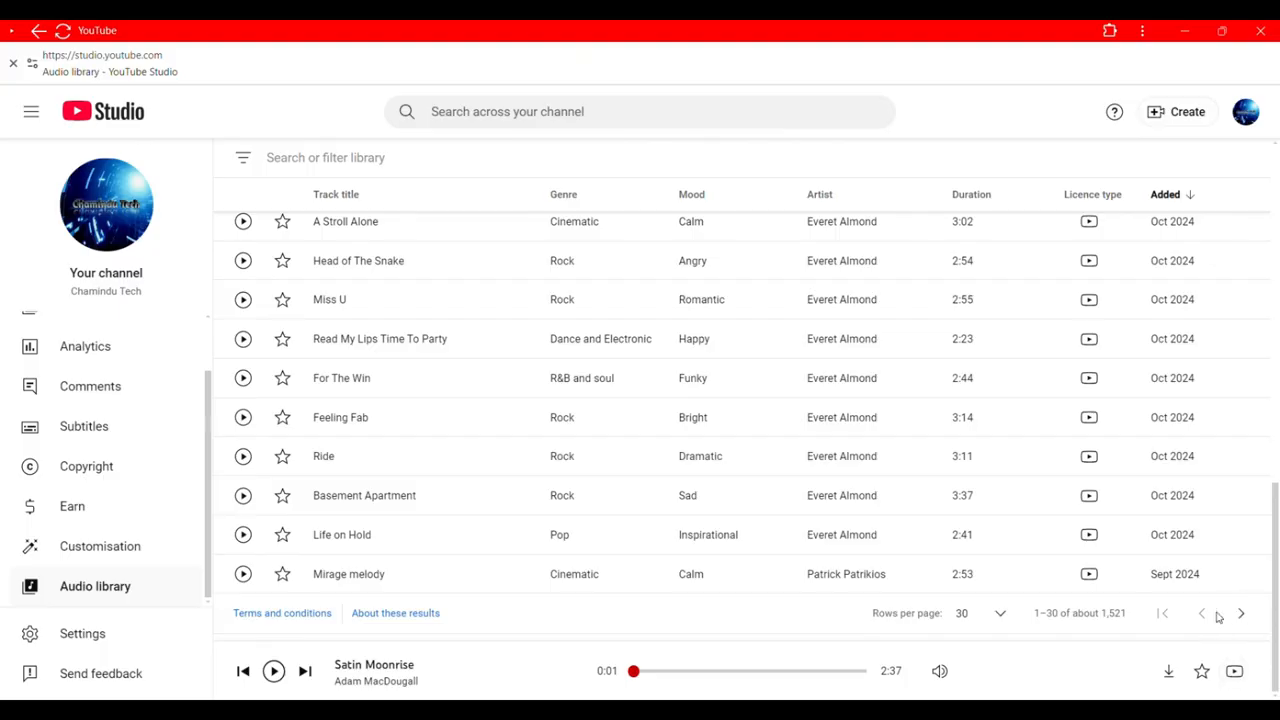
pyautogui.click(1243, 615)
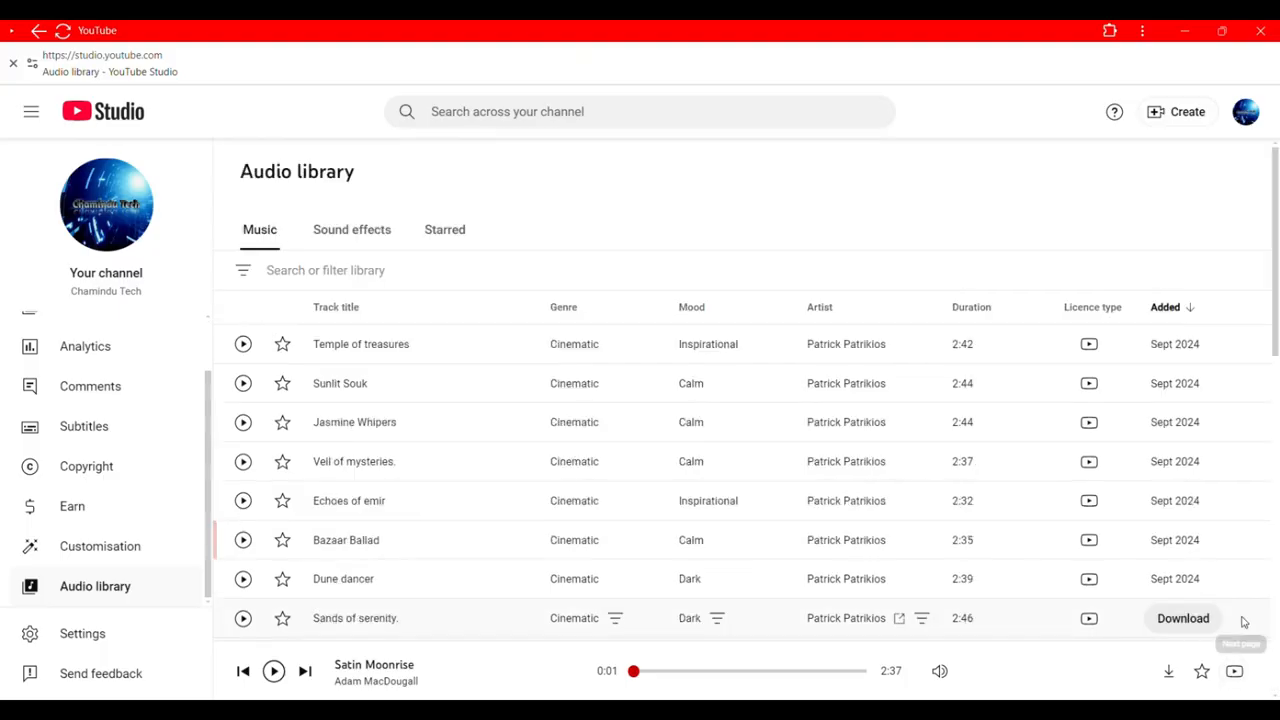
pyautogui.click(243, 345)
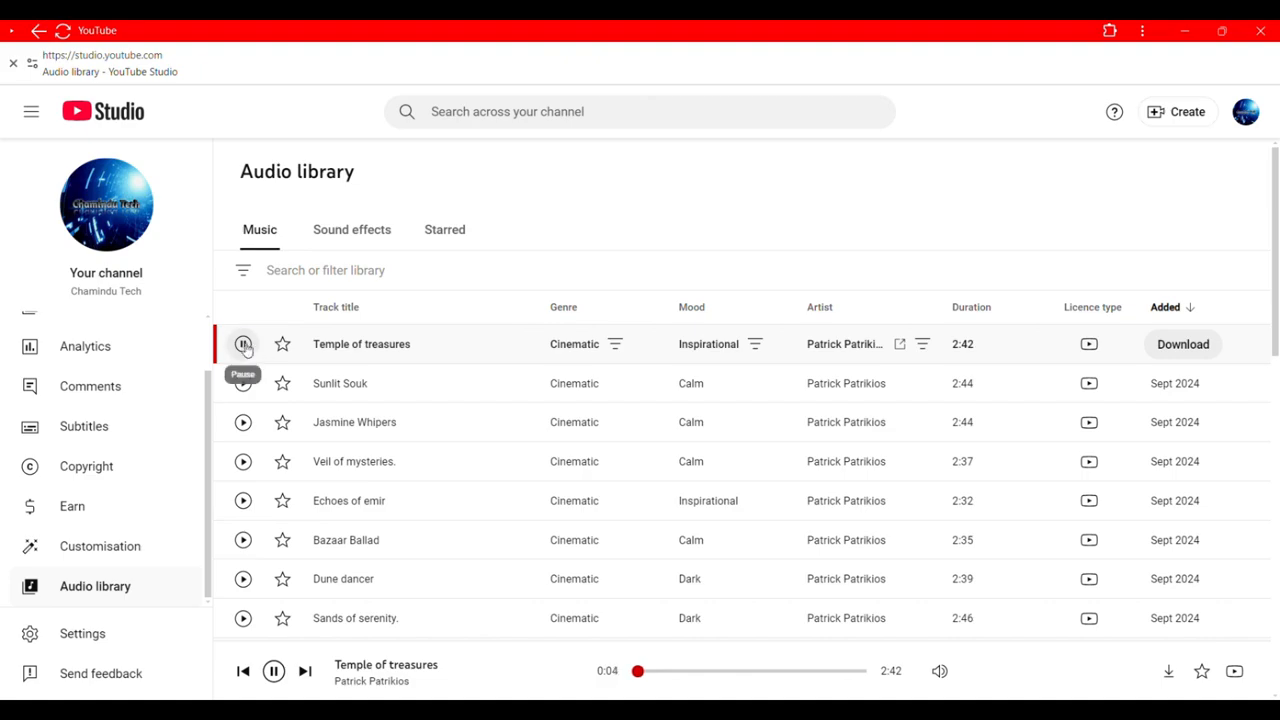
pyautogui.click(243, 384)
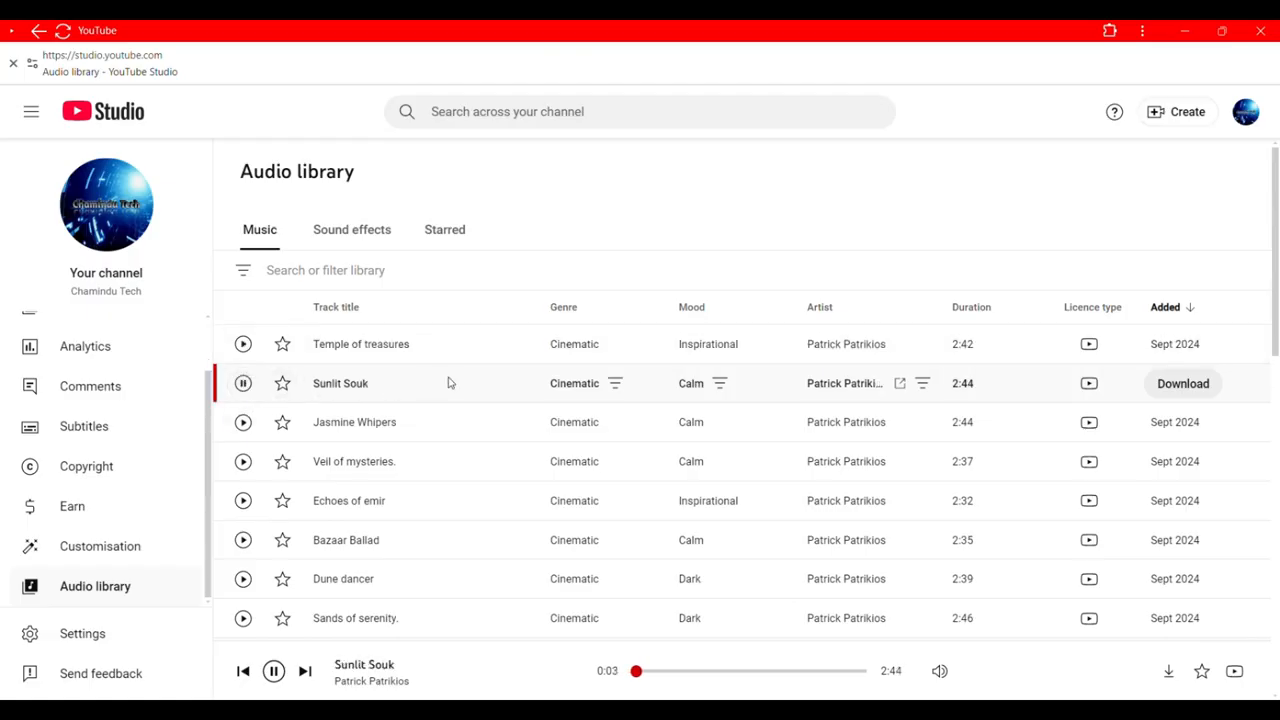
pyautogui.scroll(-1, 449, 380)
pyautogui.click(243, 339)
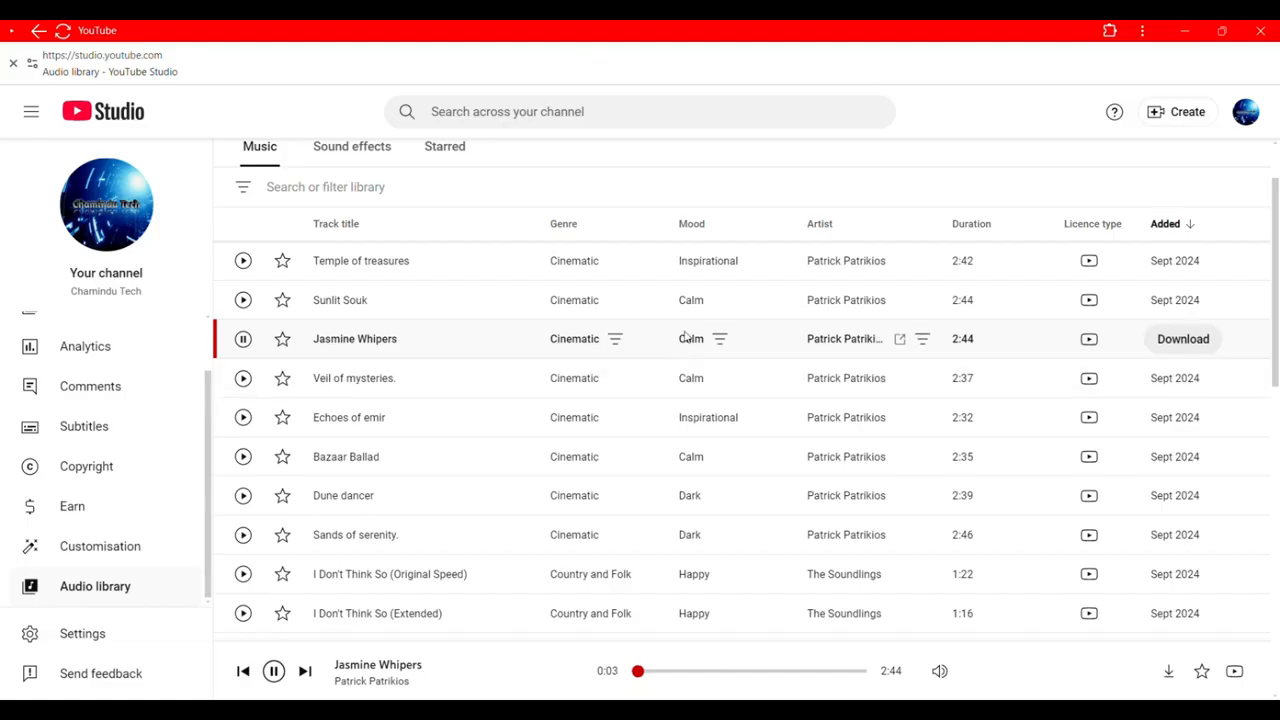
pyautogui.click(243, 378)
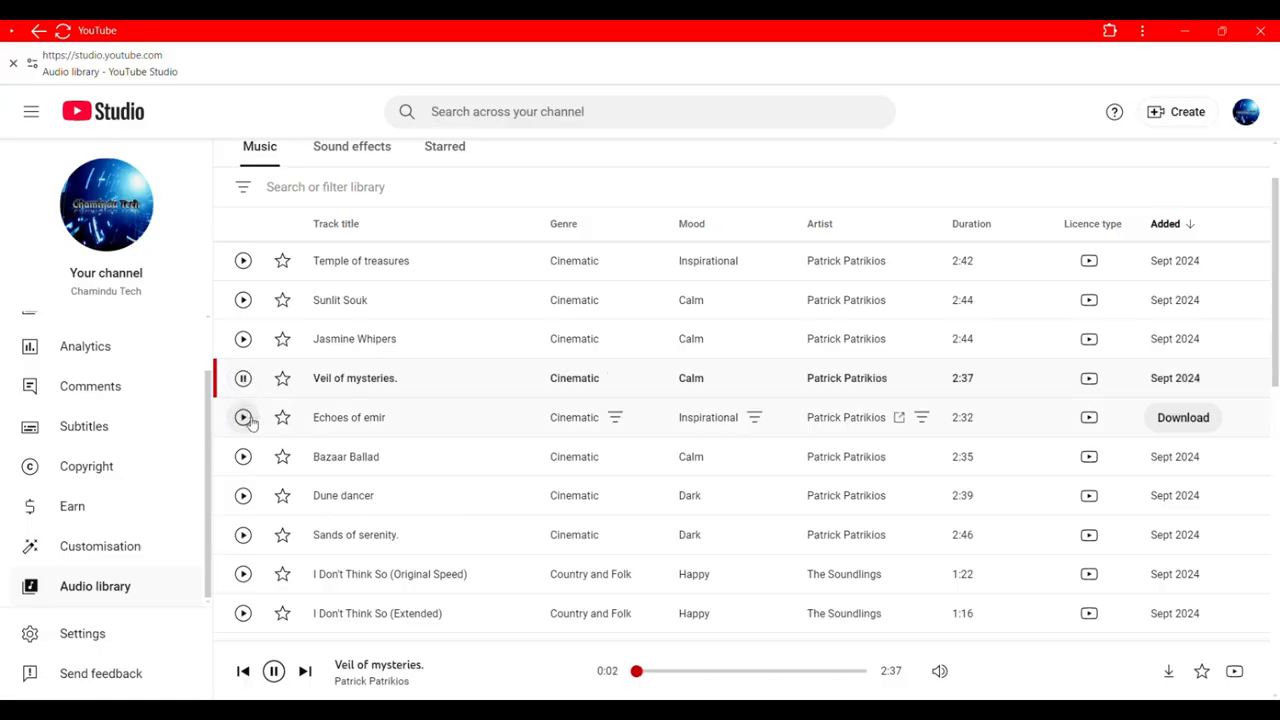
pyautogui.click(243, 417)
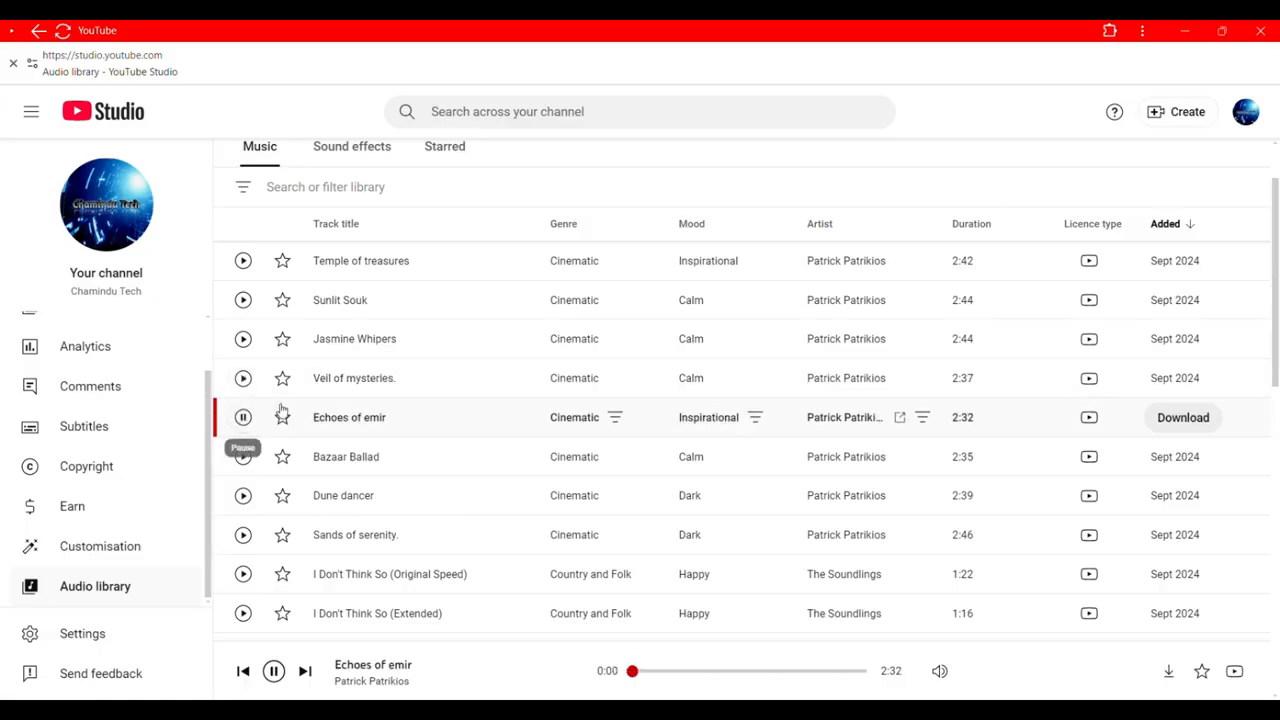
# Preview the tracks Bazaar Ballad, Dune dancer, Sands of serenity and Let's Keep Trying
pyautogui.scroll(-2, 485, 417)
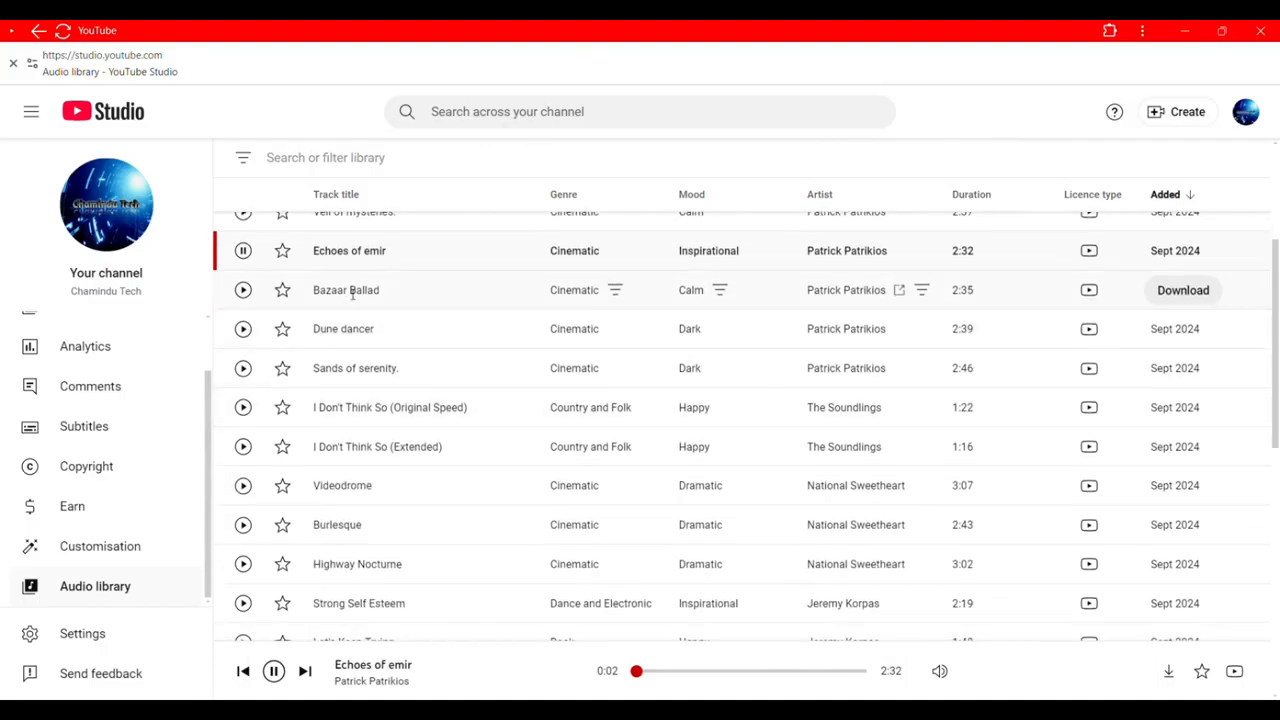
pyautogui.click(248, 290)
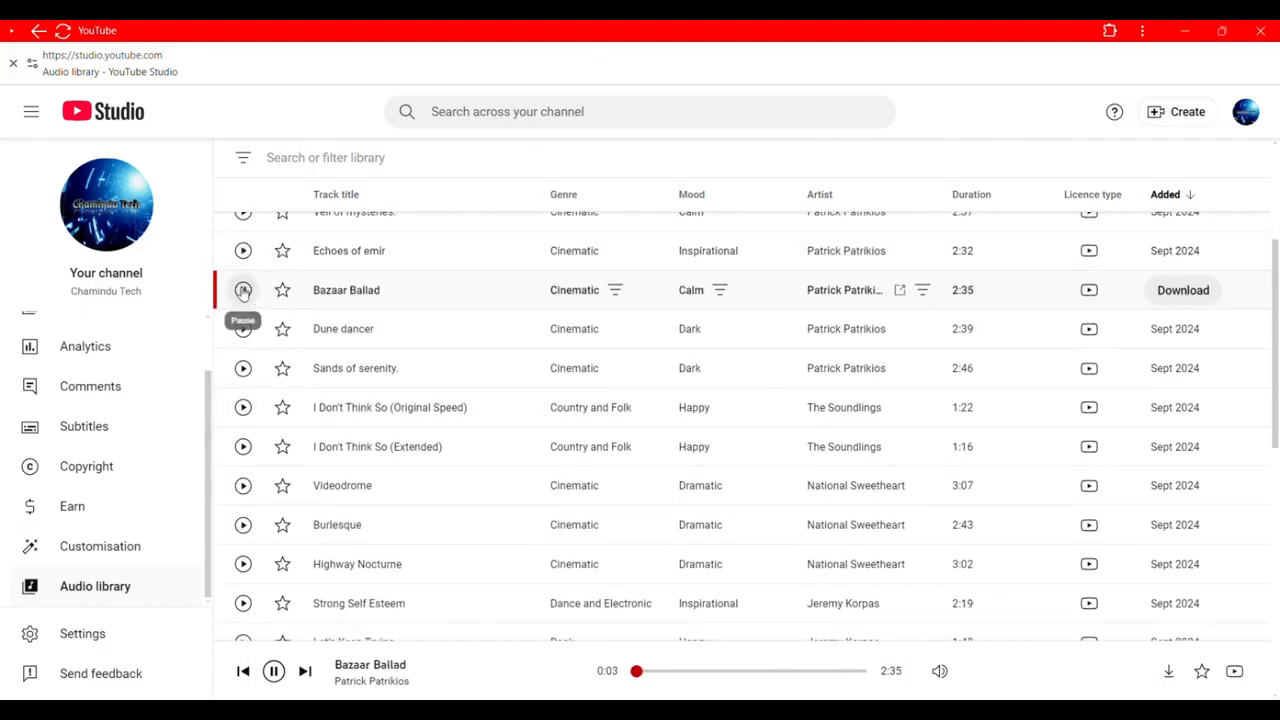
pyautogui.click(244, 329)
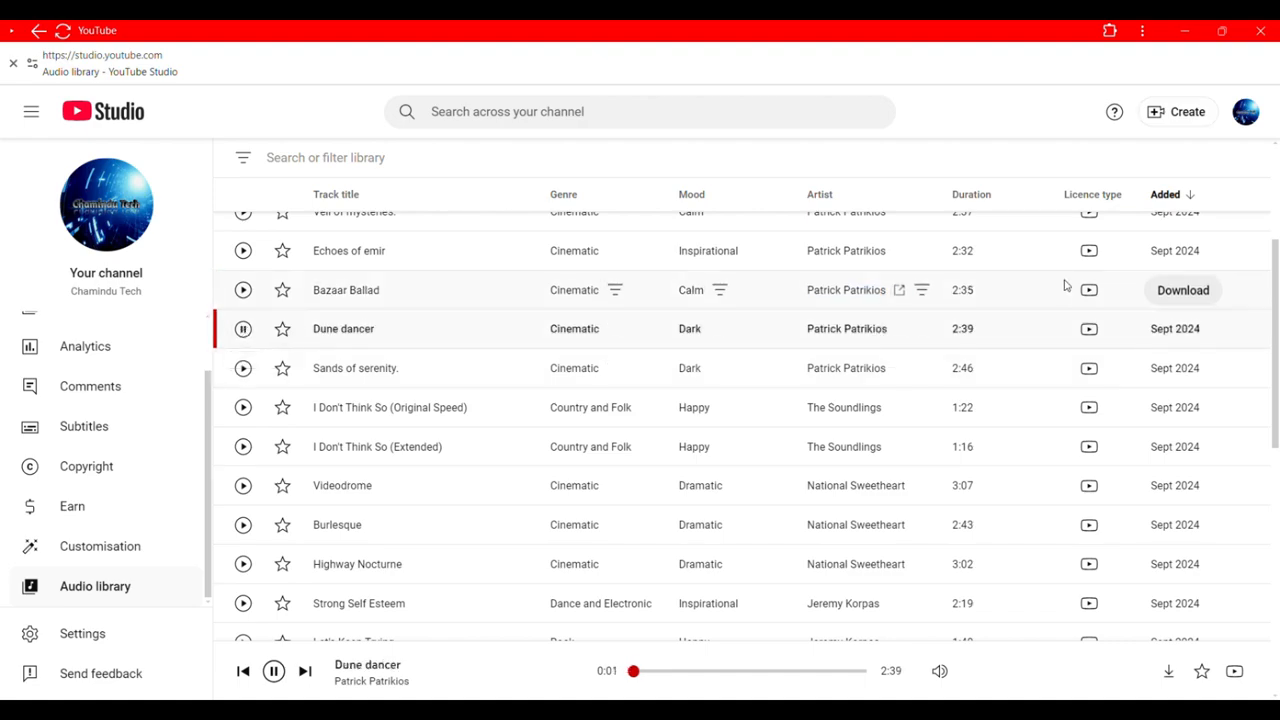
pyautogui.click(243, 368)
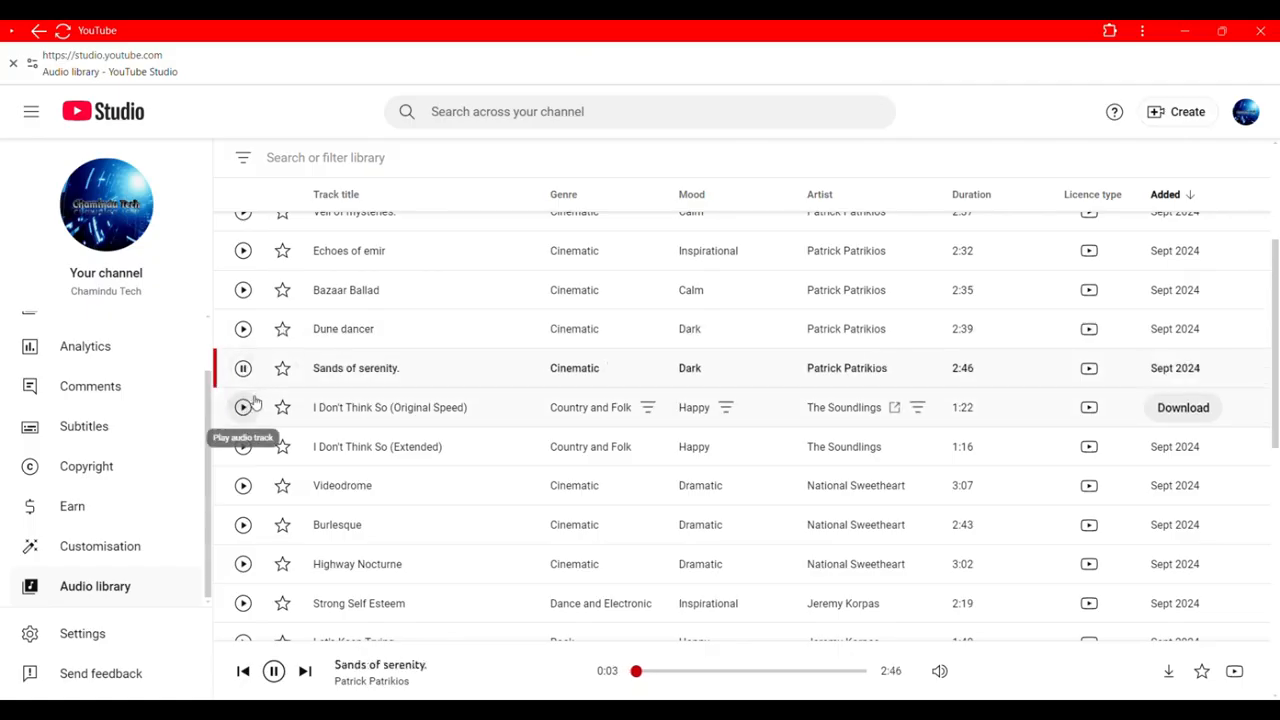
pyautogui.scroll(-2, 247, 414)
pyautogui.click(243, 476)
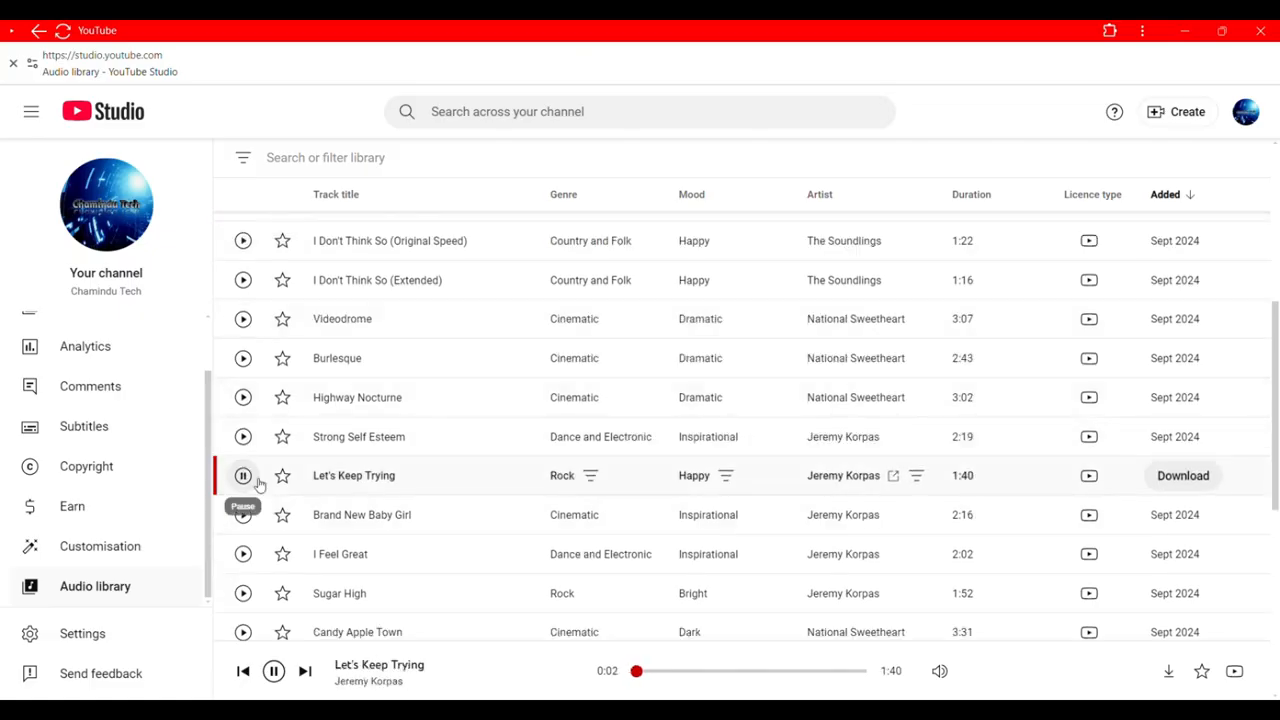
# Return to the track Sunlit Souk and play it again, pausing and resuming the preview
pyautogui.scroll(-1, 257, 512)
pyautogui.scroll(5, 265, 495)
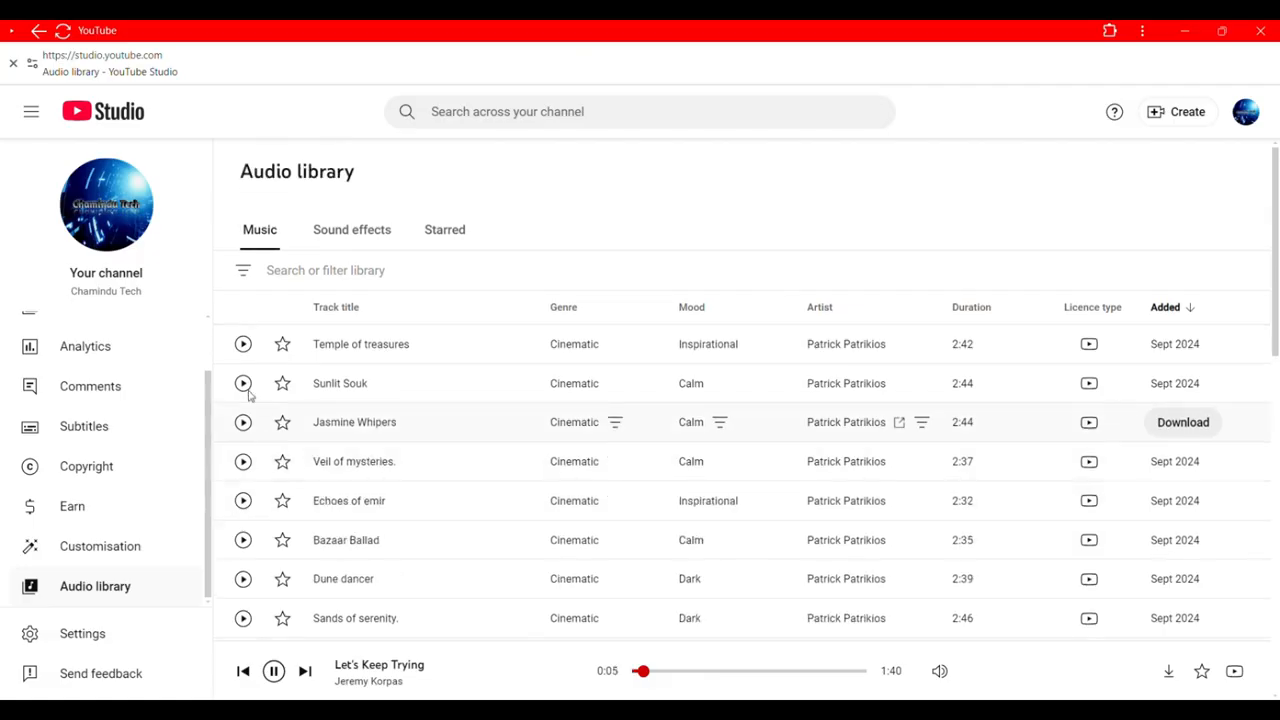
pyautogui.click(244, 384)
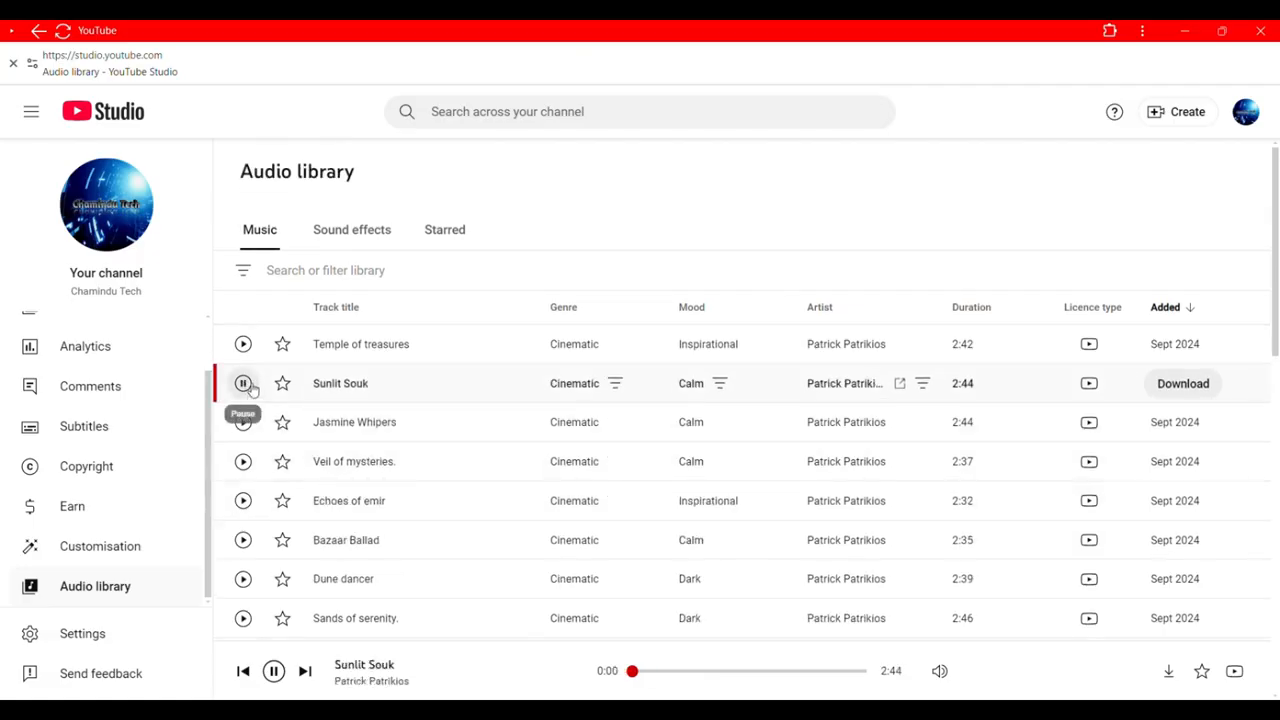
pyautogui.click(244, 385)
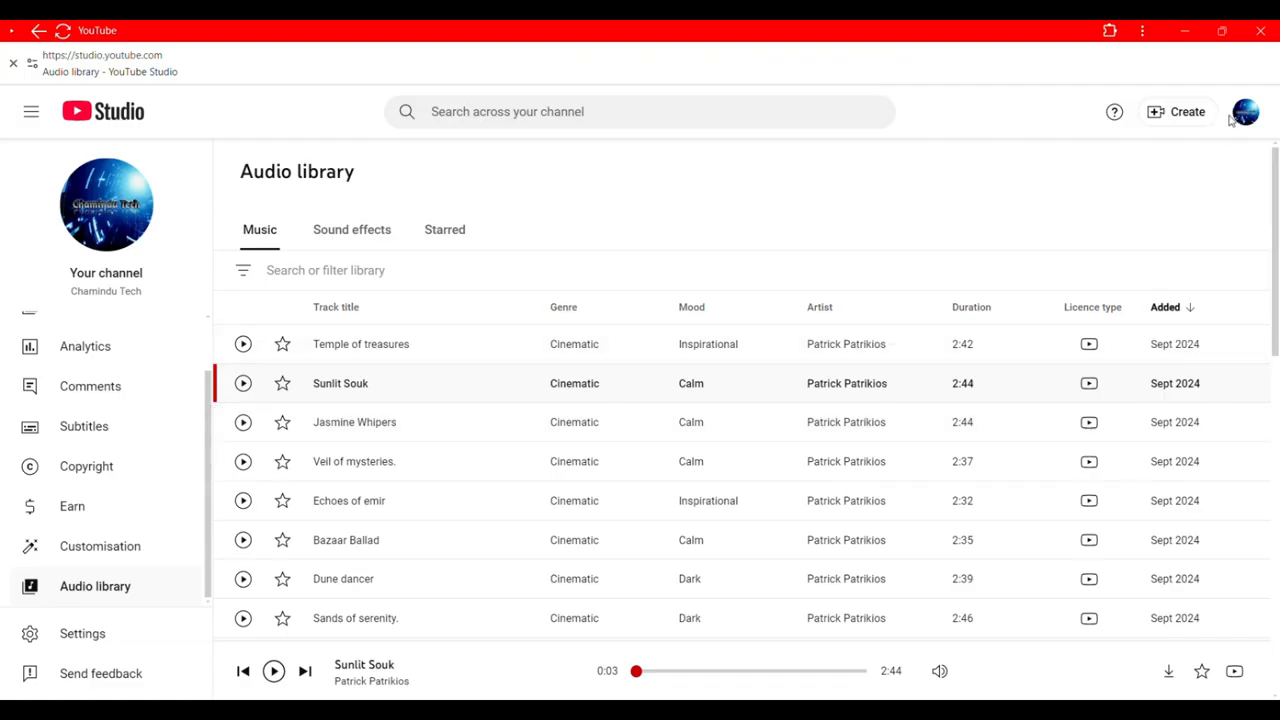
pyautogui.click(244, 384)
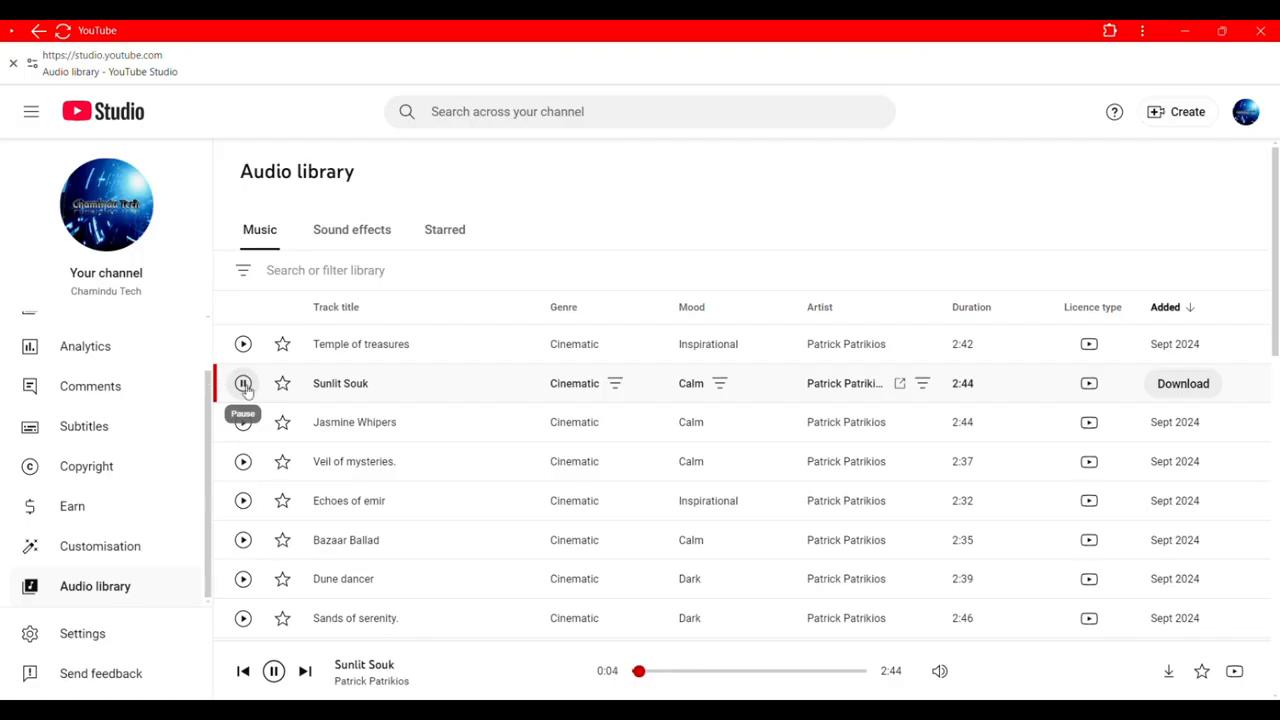
# Sample further passages of the track Sunlit Souk, pause the preview and download the track
pyautogui.click(663, 673)
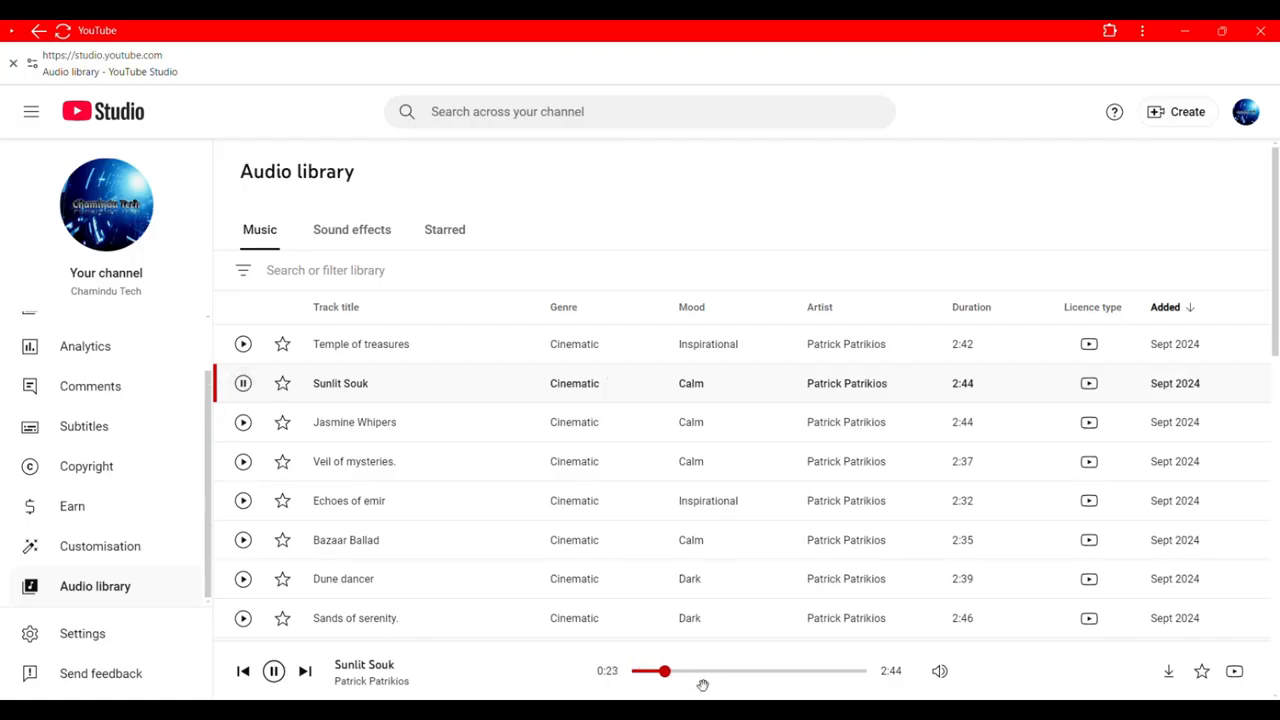
pyautogui.click(700, 684)
pyautogui.click(724, 682)
pyautogui.click(243, 386)
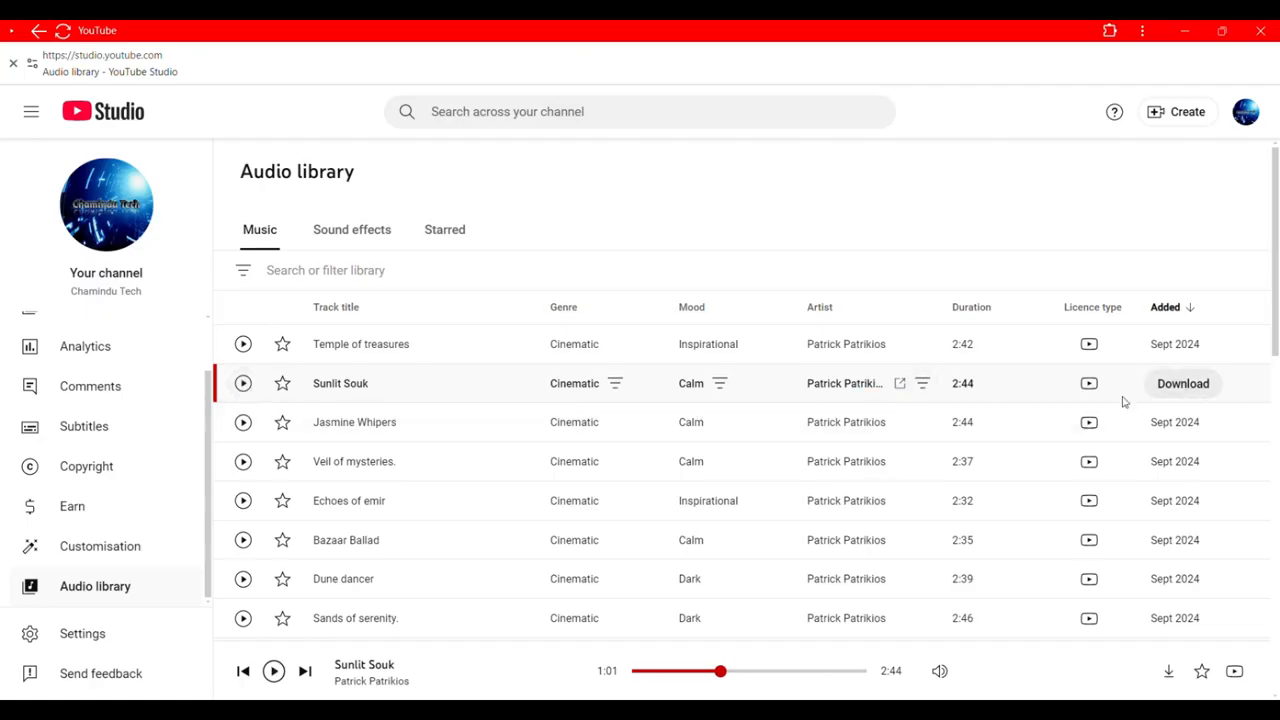
pyautogui.click(1188, 387)
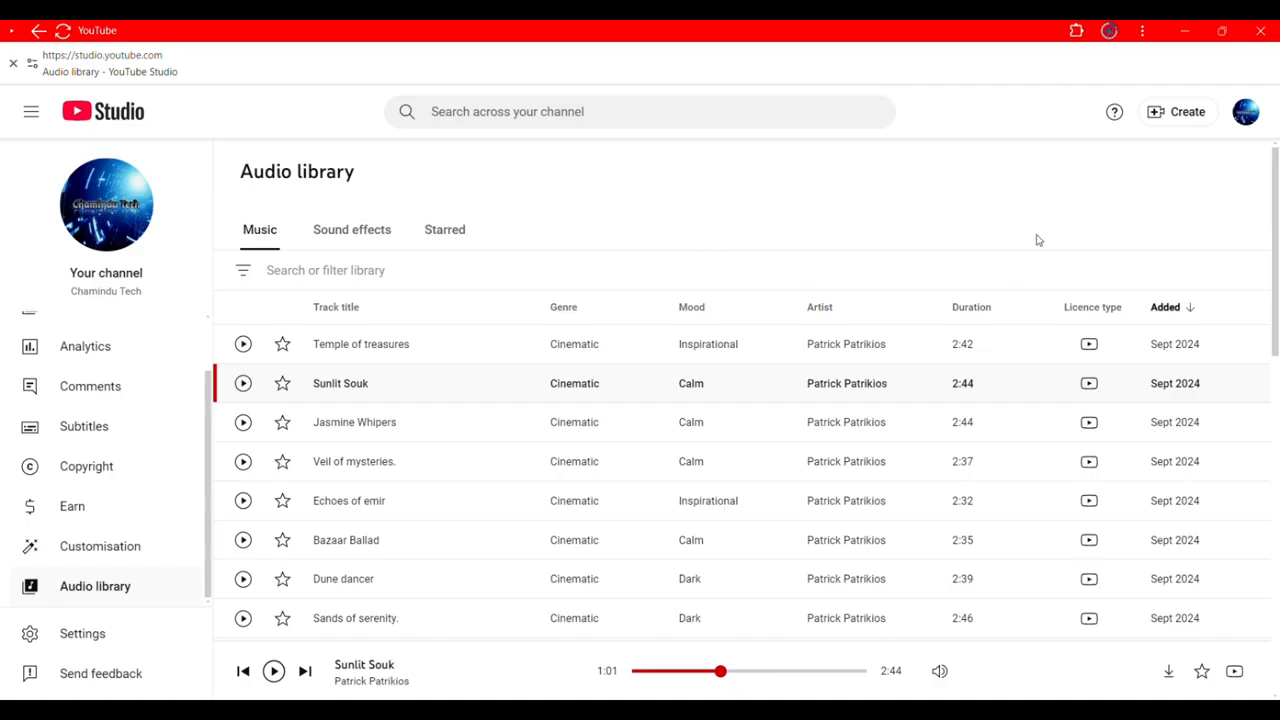
pyautogui.moveTo(1089, 384)
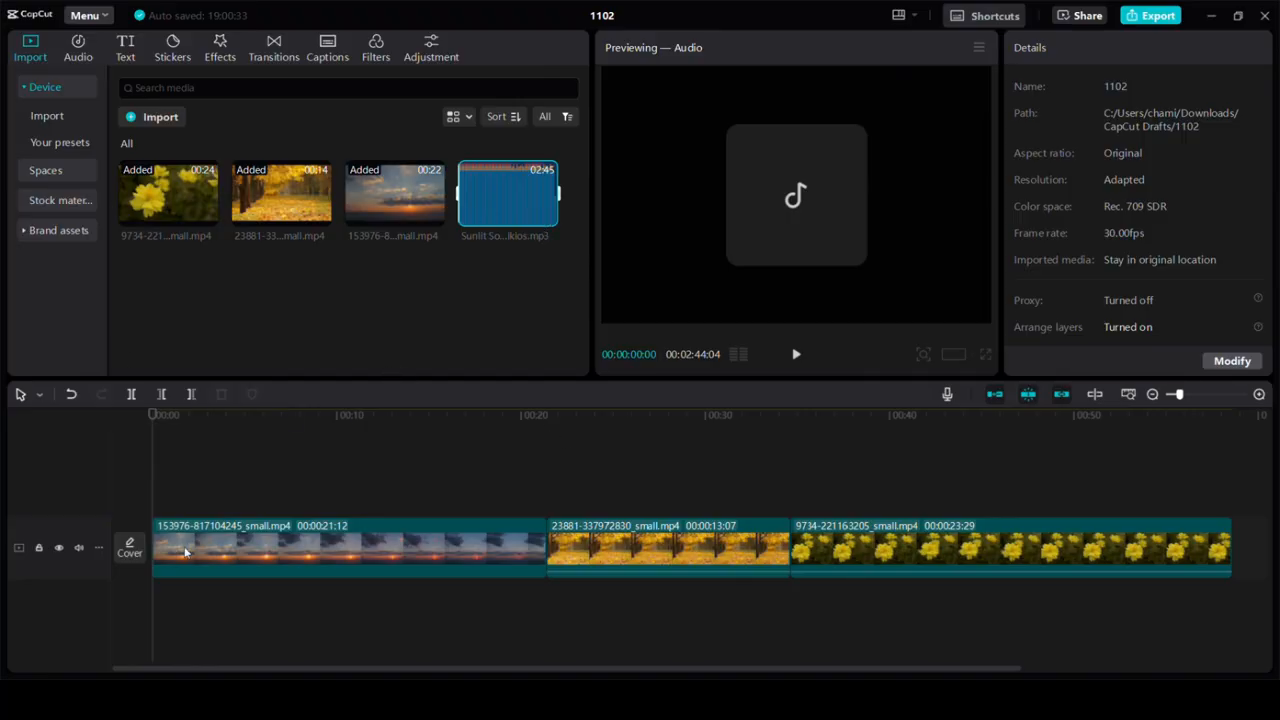
# Switch to CapCut and add the imported Sunlit Souk audio file below the video clips, starting at 00:00
pyautogui.click(377, 517)
pyautogui.click(383, 512)
pyautogui.moveTo(389, 511); pyautogui.dragTo(136, 494)
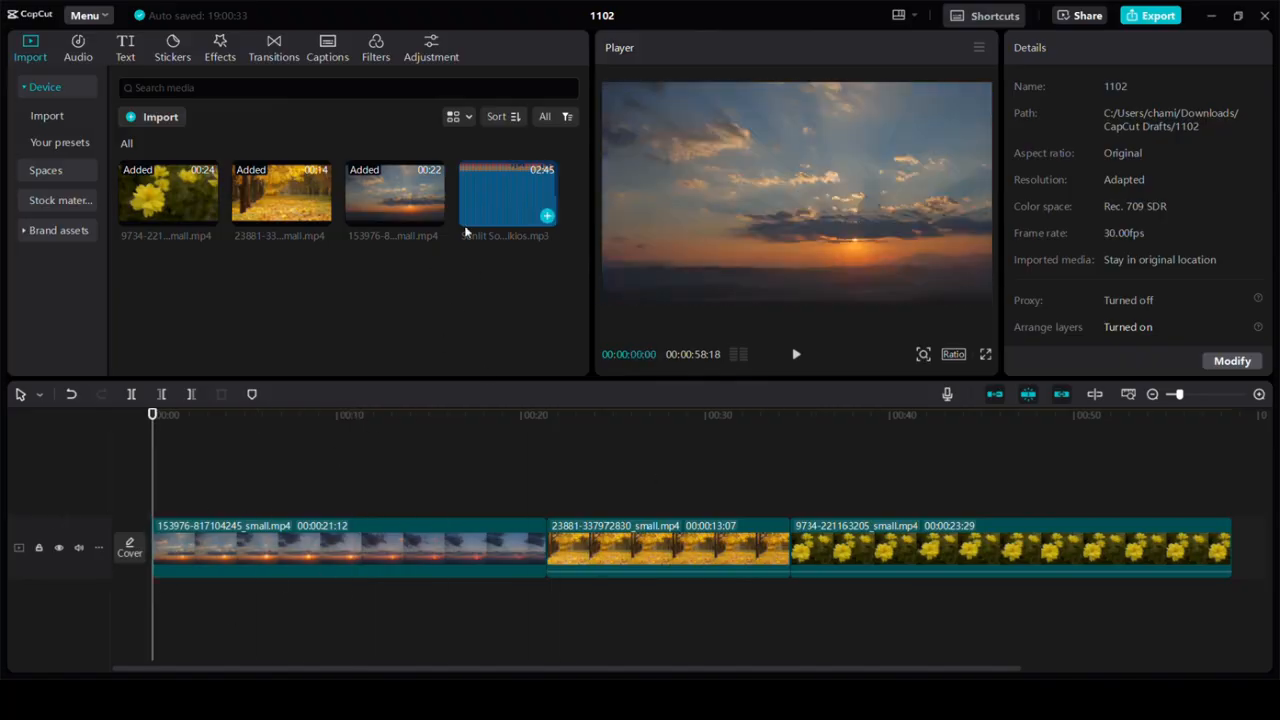
pyautogui.click(547, 222)
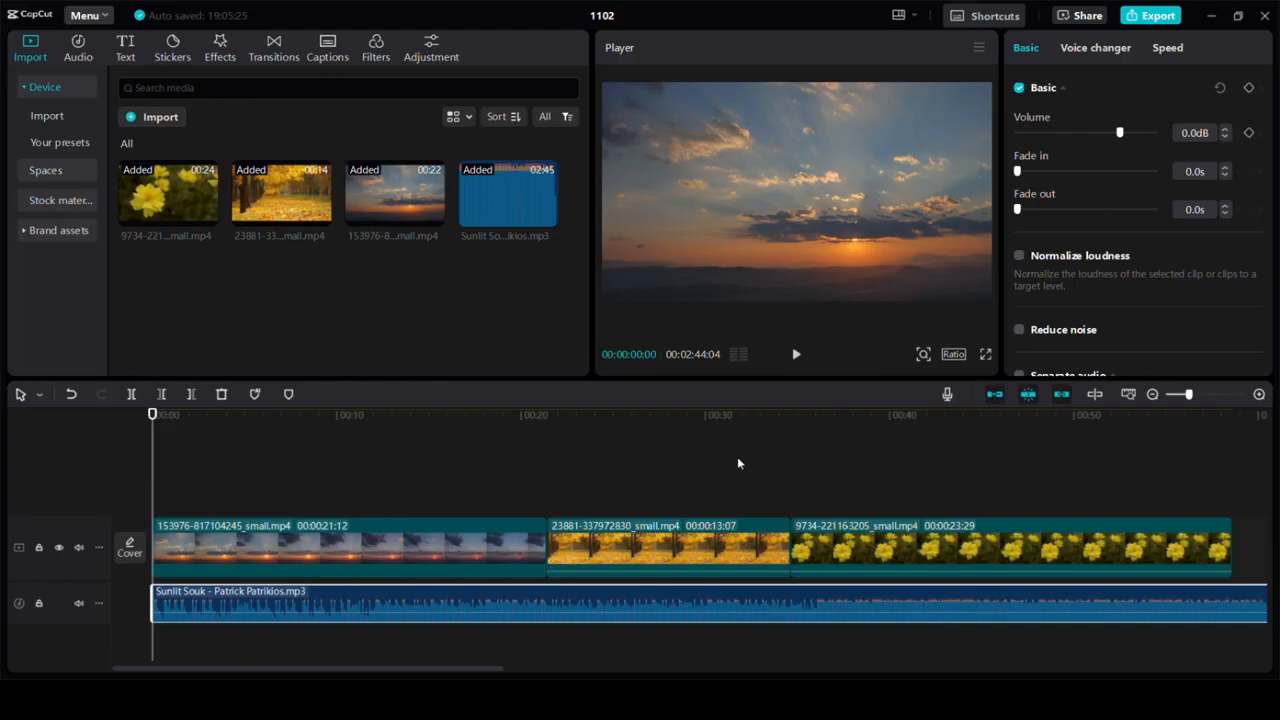
# Play the first half minute of the timeline with the music, and return the playhead to the start
pyautogui.click(797, 355)
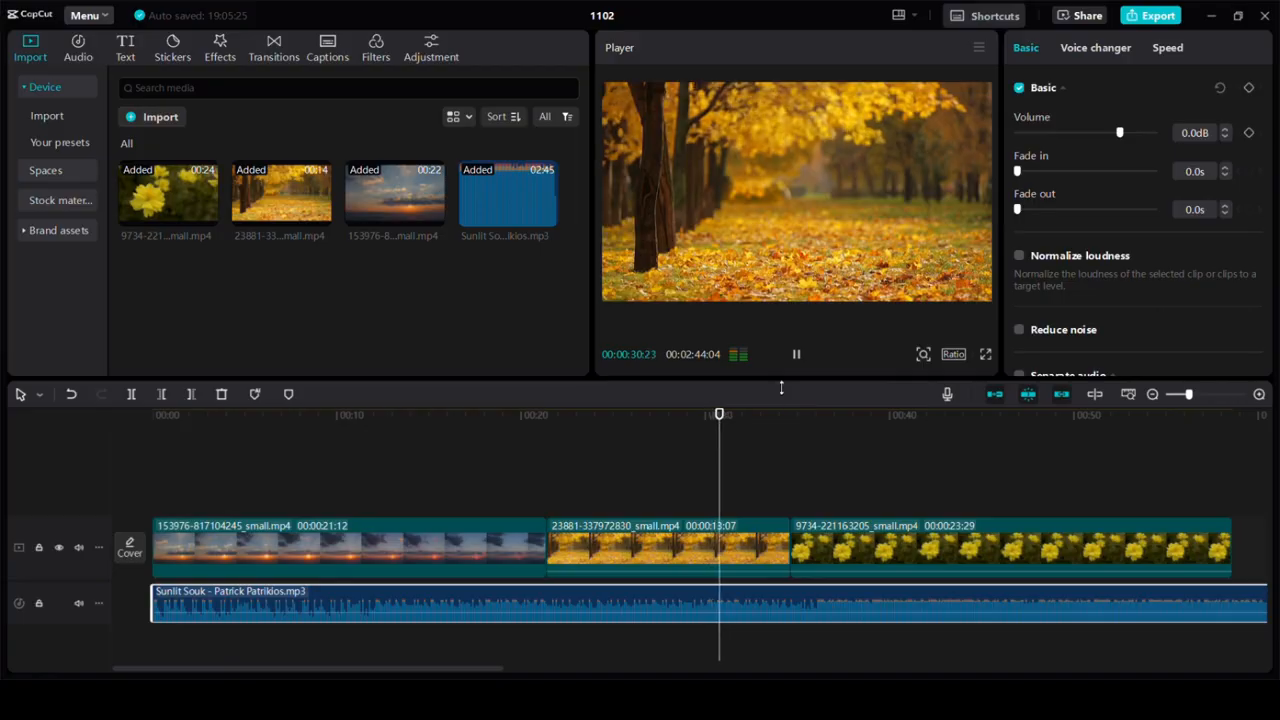
pyautogui.click(795, 356)
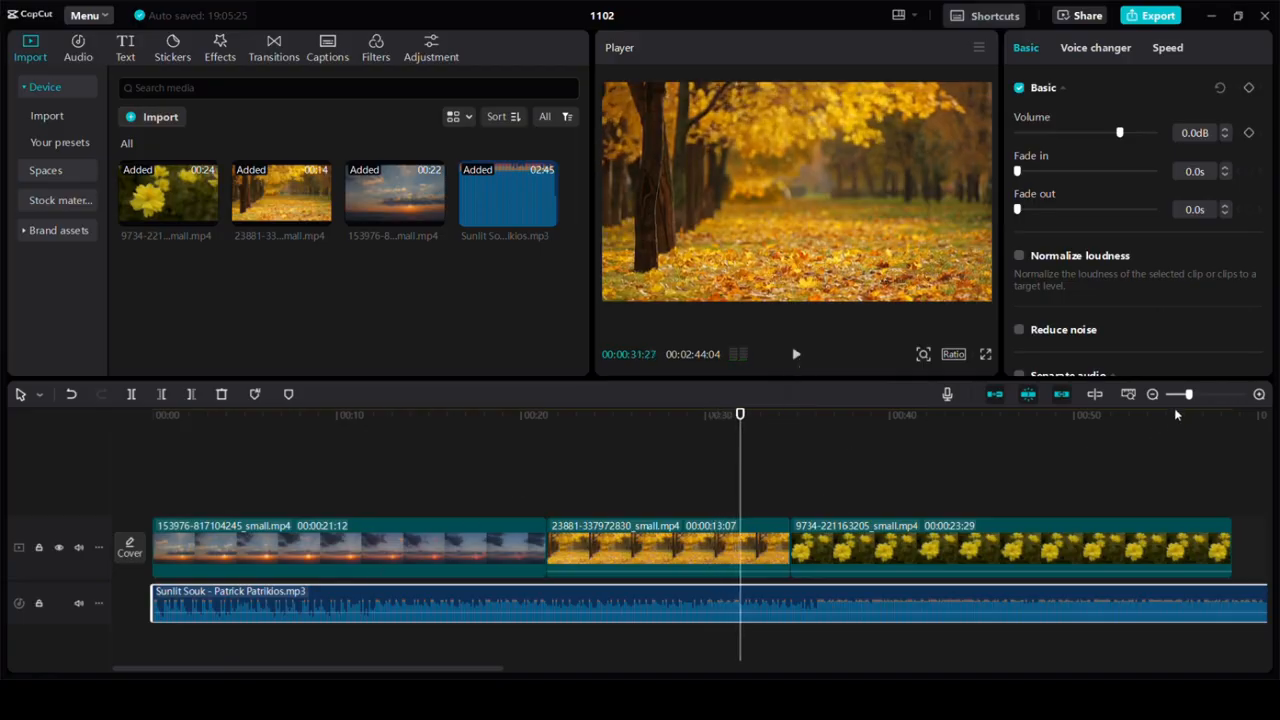
pyautogui.click(1259, 395)
pyautogui.click(1259, 395)
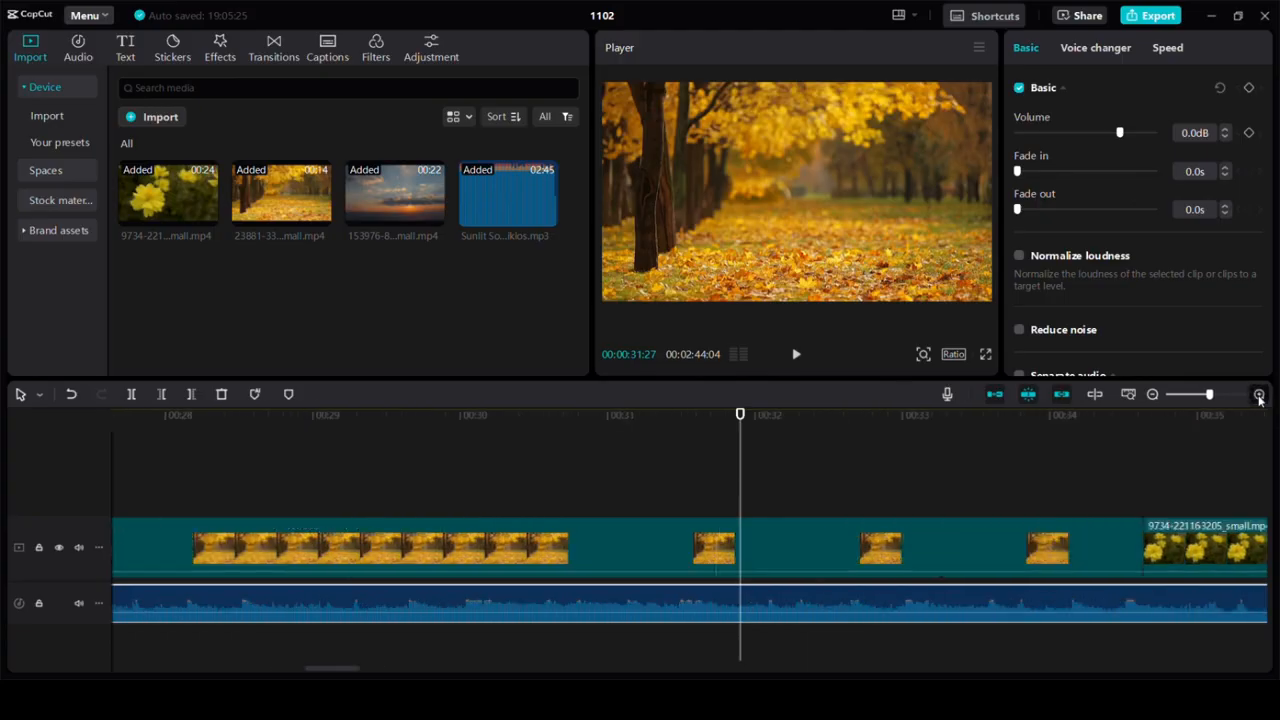
pyautogui.moveTo(1215, 395); pyautogui.dragTo(1179, 406)
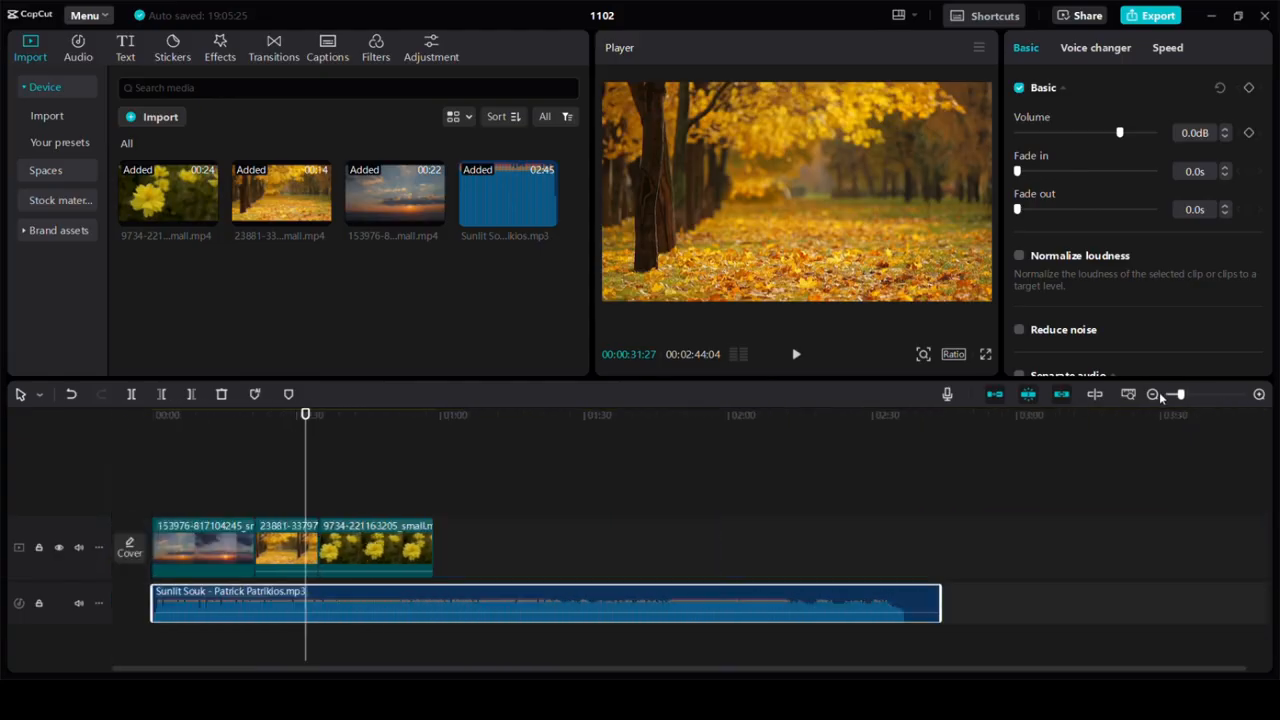
pyautogui.click(1259, 395)
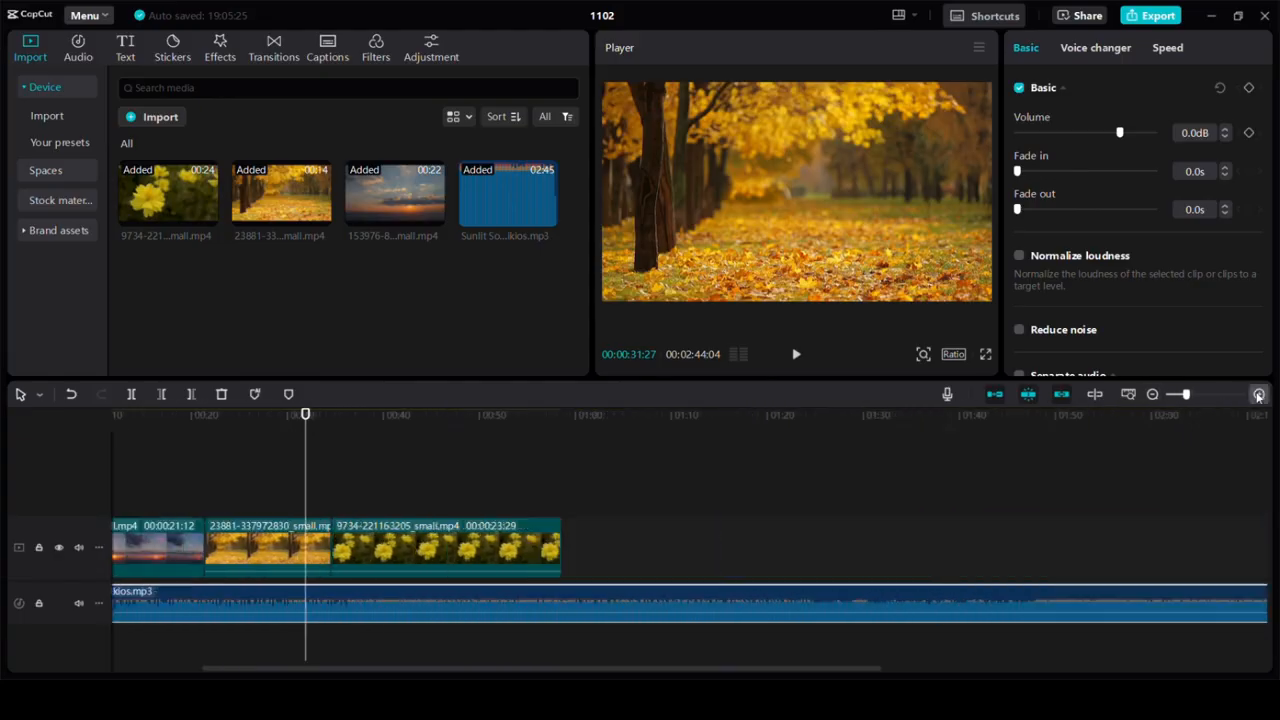
pyautogui.press('Home')
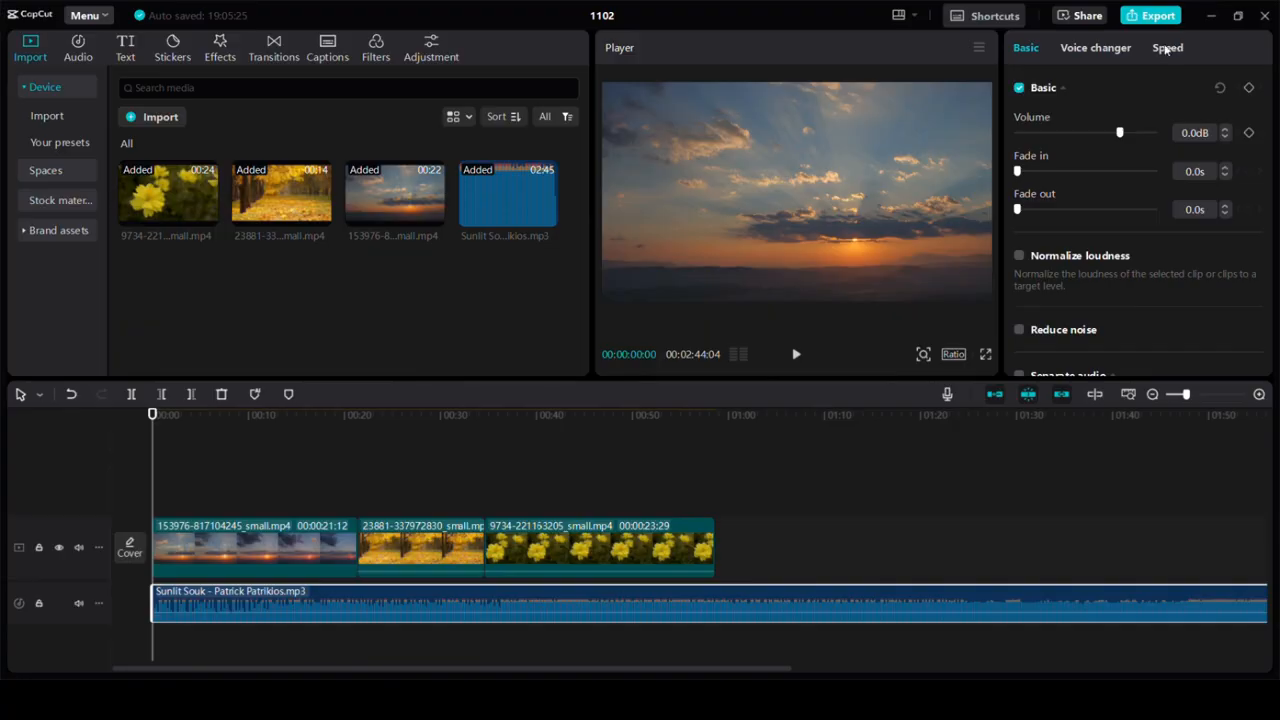
# Try the music at 2.0x speed and play a few seconds of the result
pyautogui.click(1166, 50)
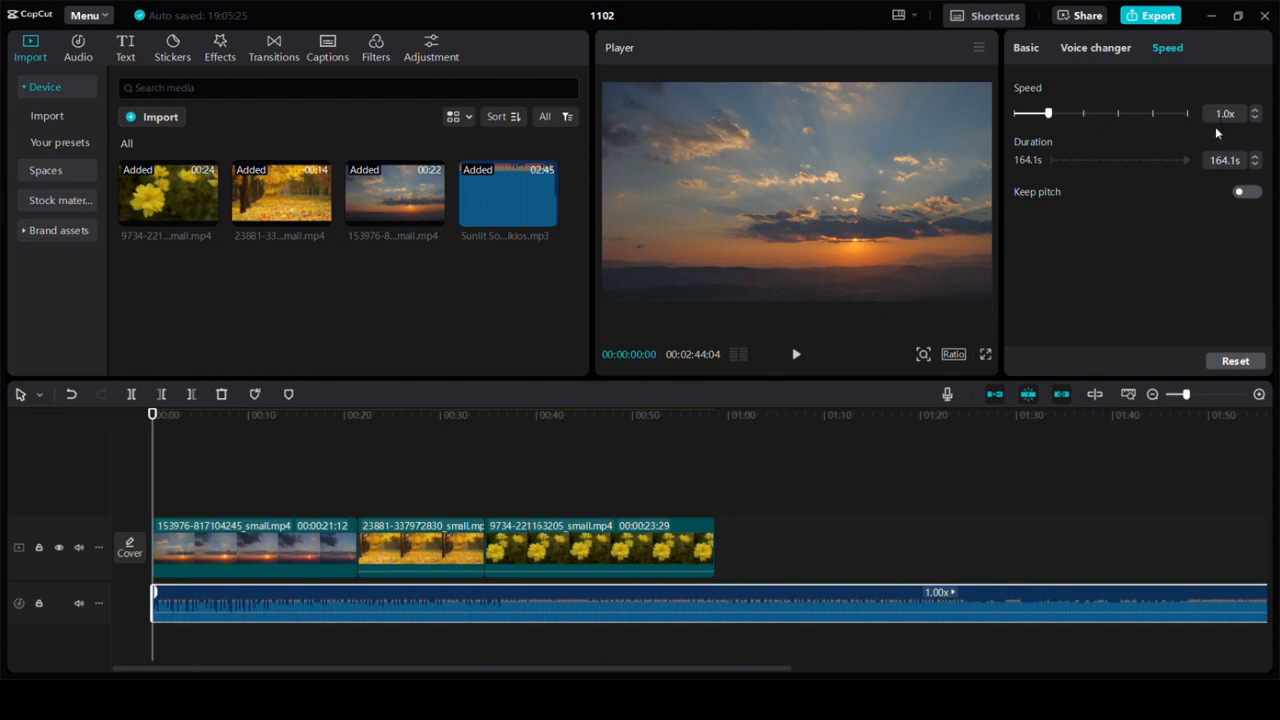
pyautogui.click(1084, 118)
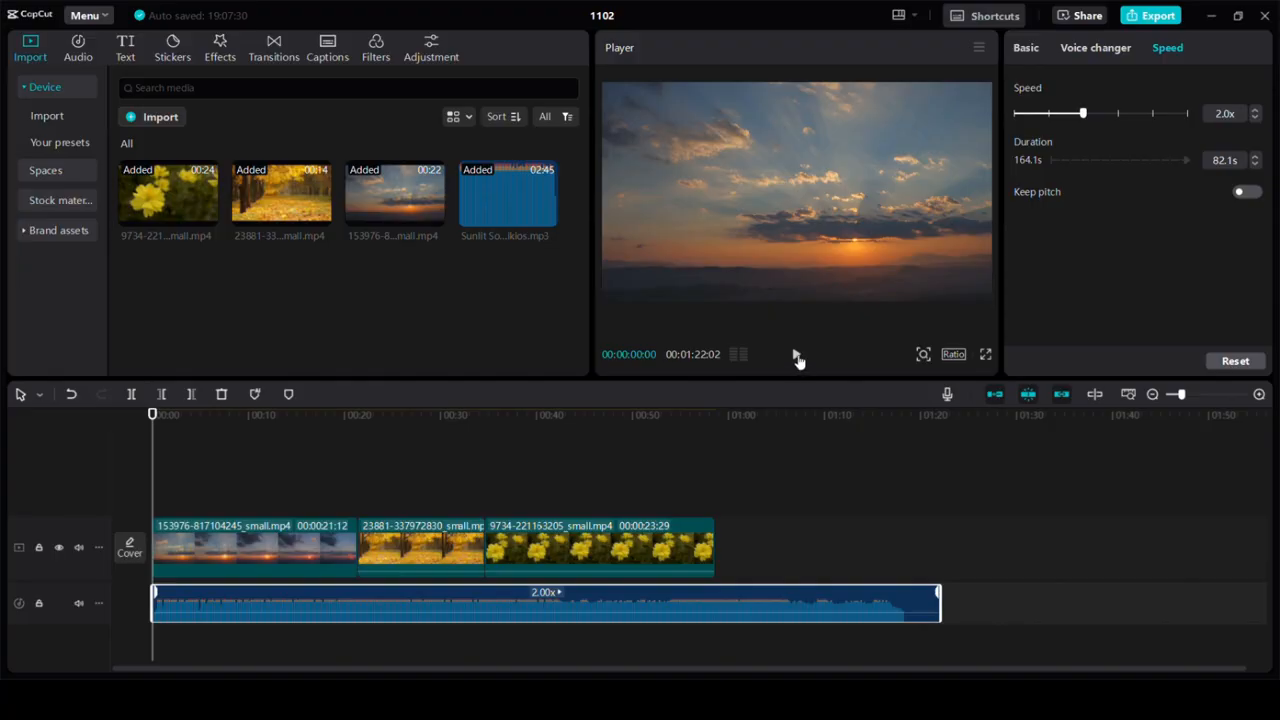
pyautogui.click(797, 355)
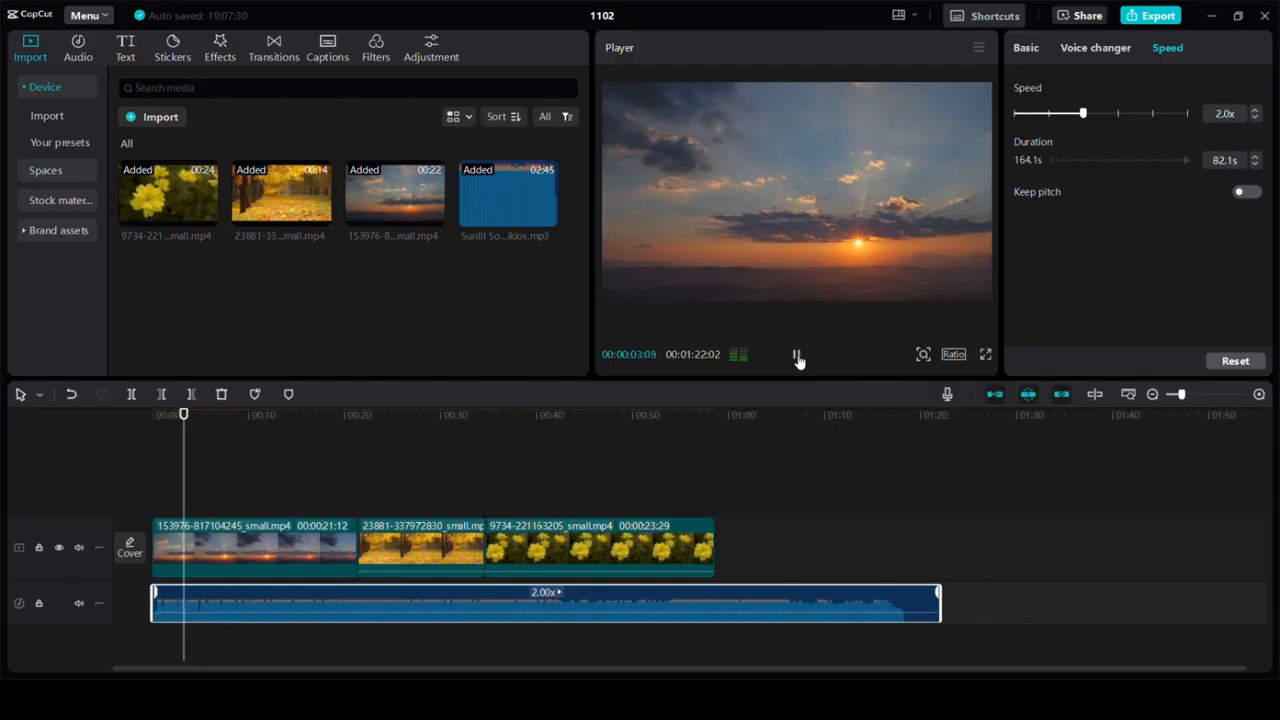
pyautogui.click(797, 355)
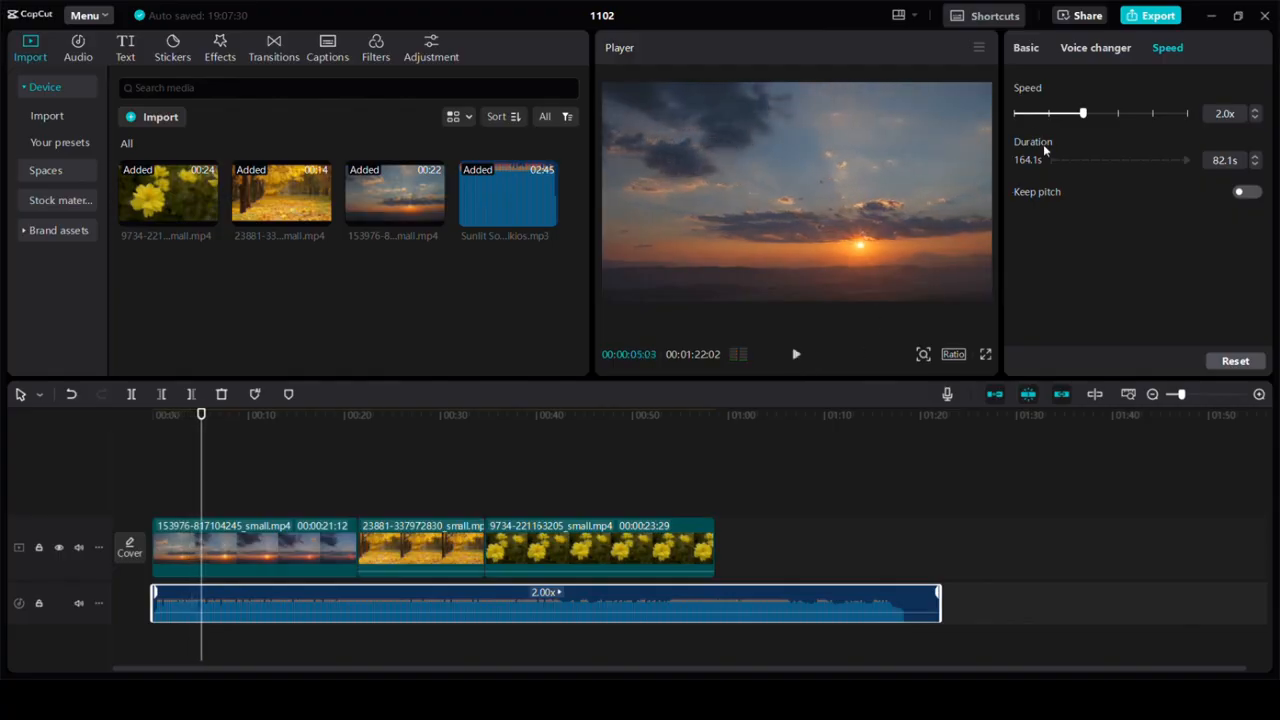
# Try the music at 0.5x speed and listen to a short passage
pyautogui.click(1030, 114)
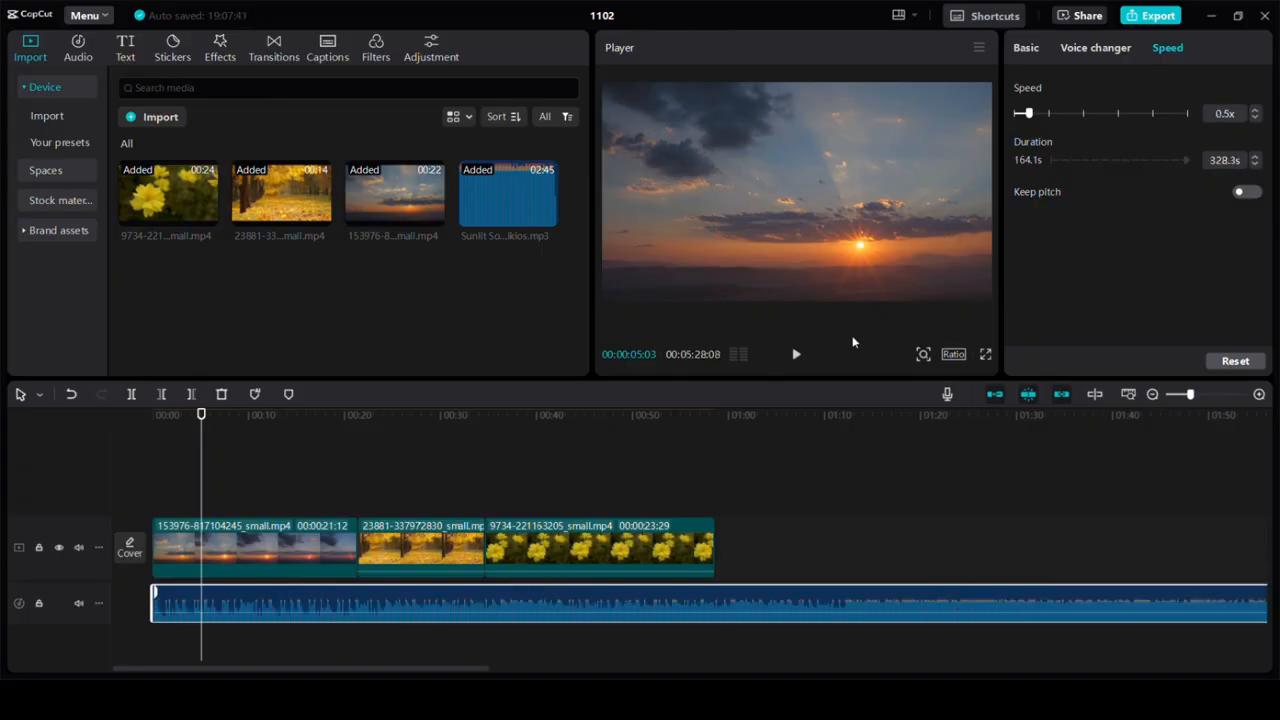
pyautogui.click(797, 355)
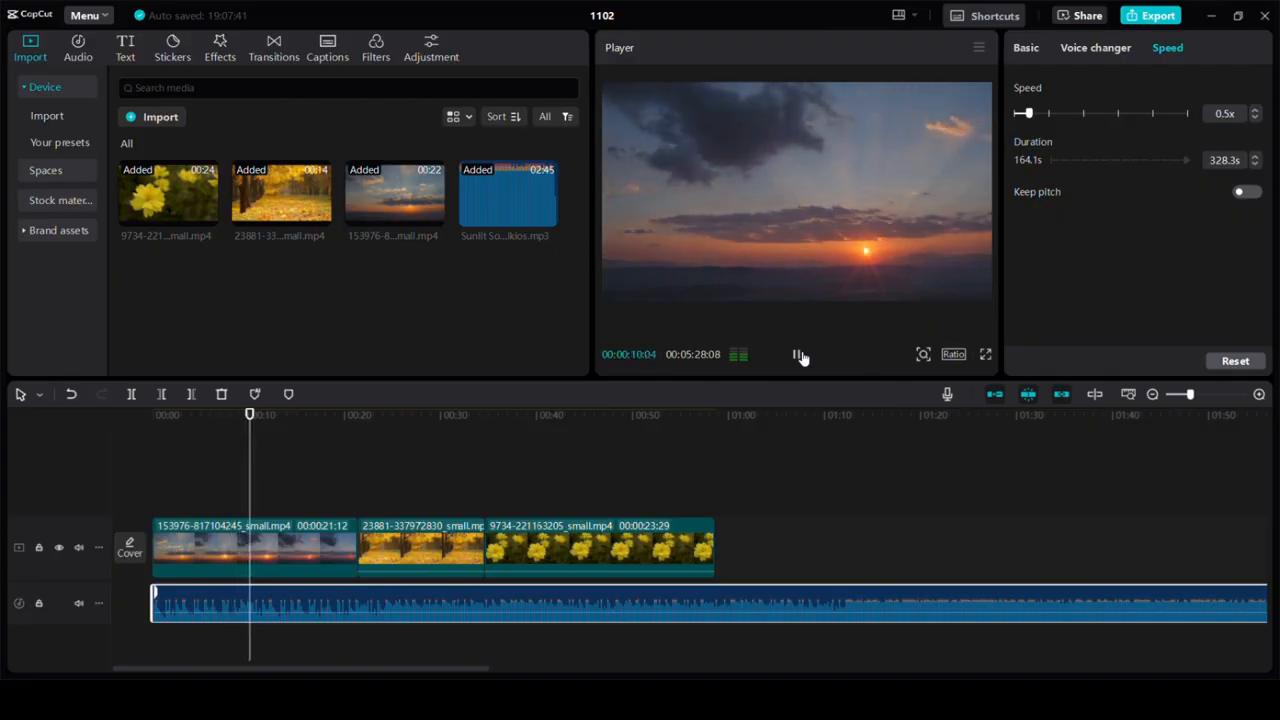
pyautogui.click(799, 356)
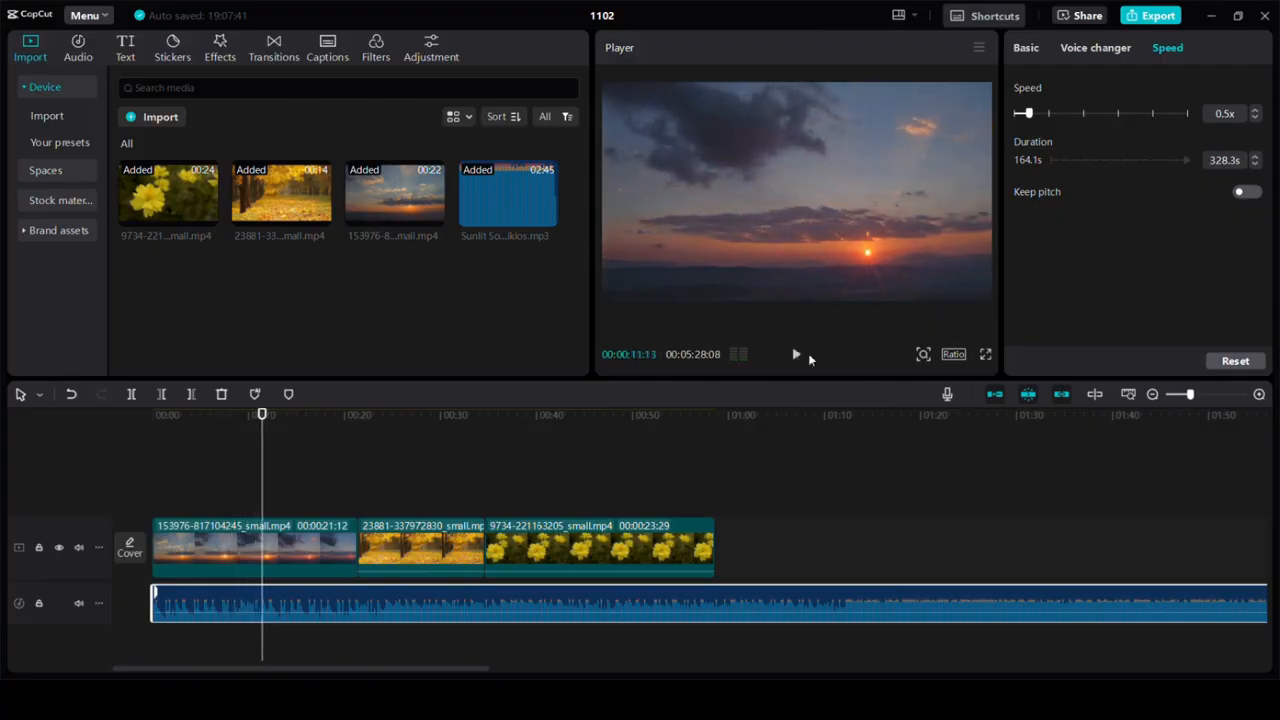
# Set the music's speed to 0.8x and play several seconds to check it
pyautogui.moveTo(1032, 117); pyautogui.dragTo(1045, 117)
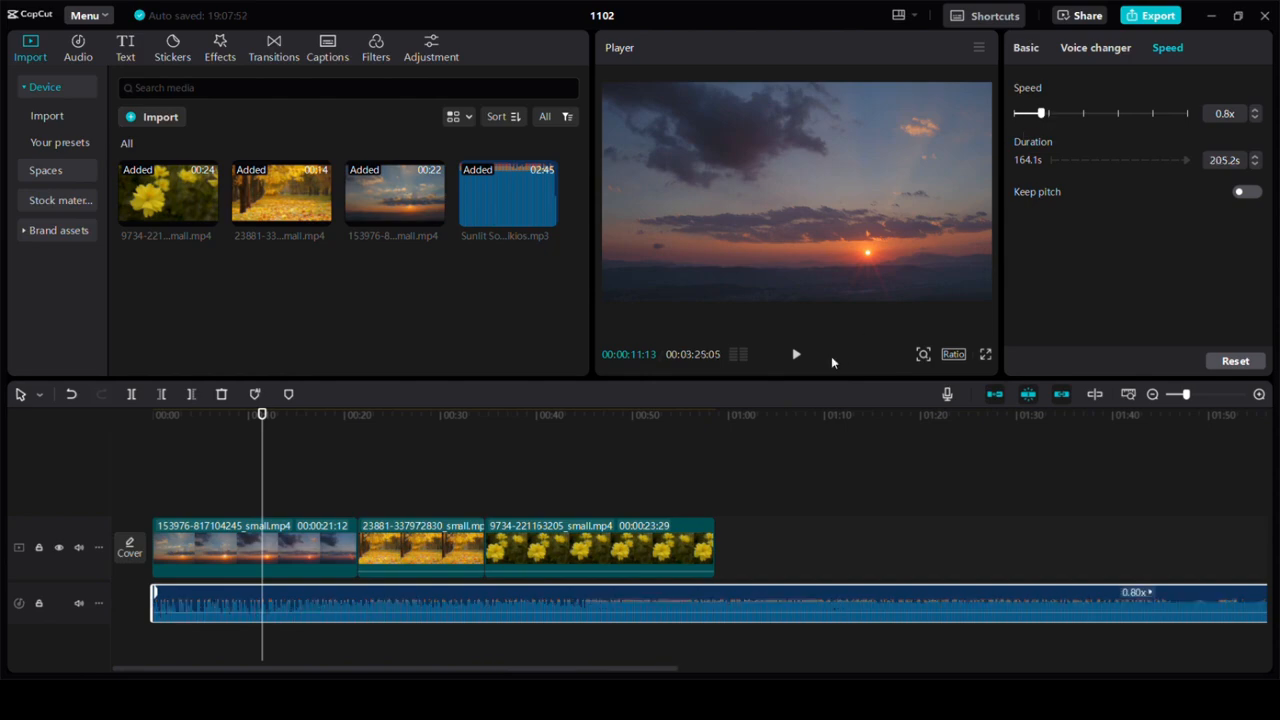
pyautogui.click(797, 358)
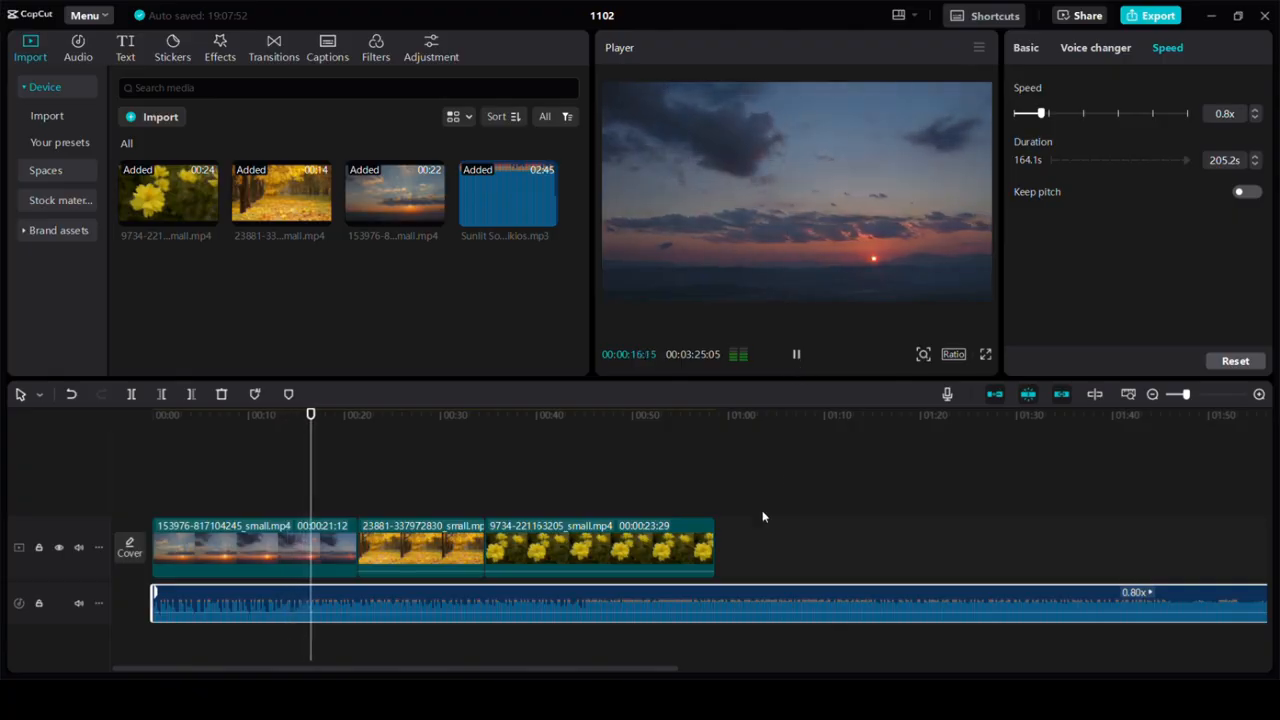
pyautogui.click(796, 355)
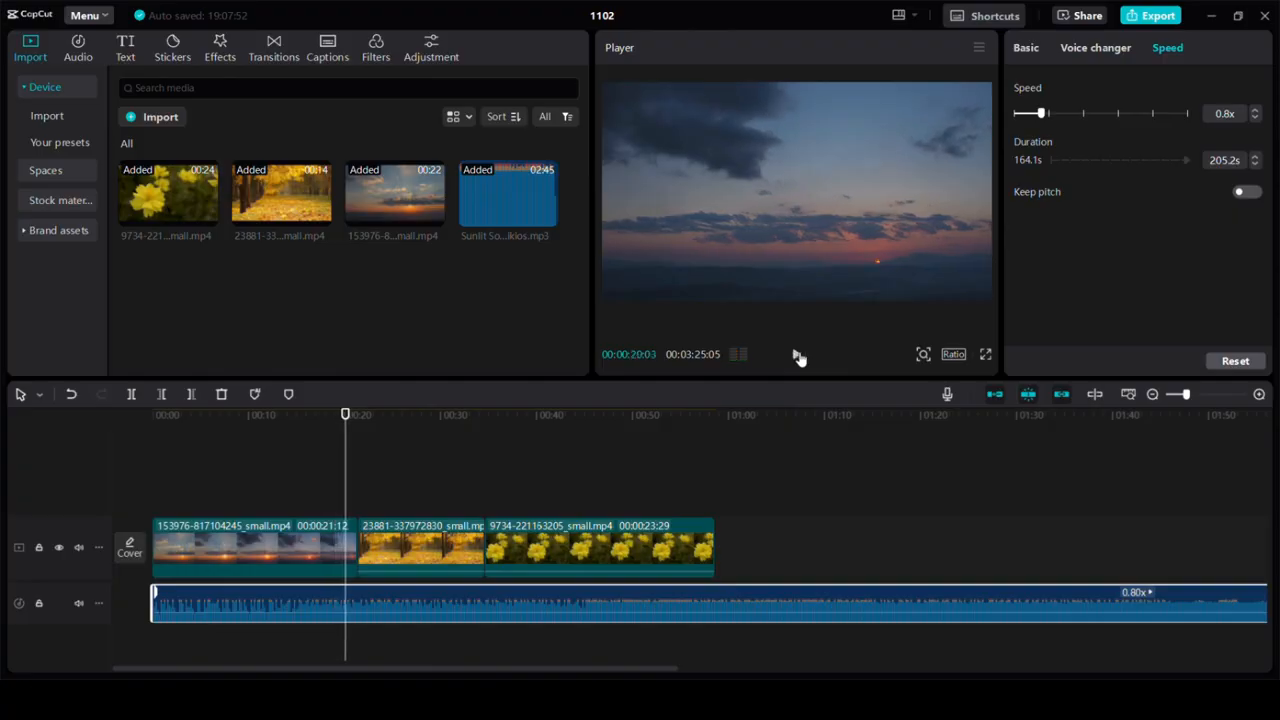
# Place the playhead exactly at the end of the last video clip, at 00:00:58:18
pyautogui.click(715, 502)
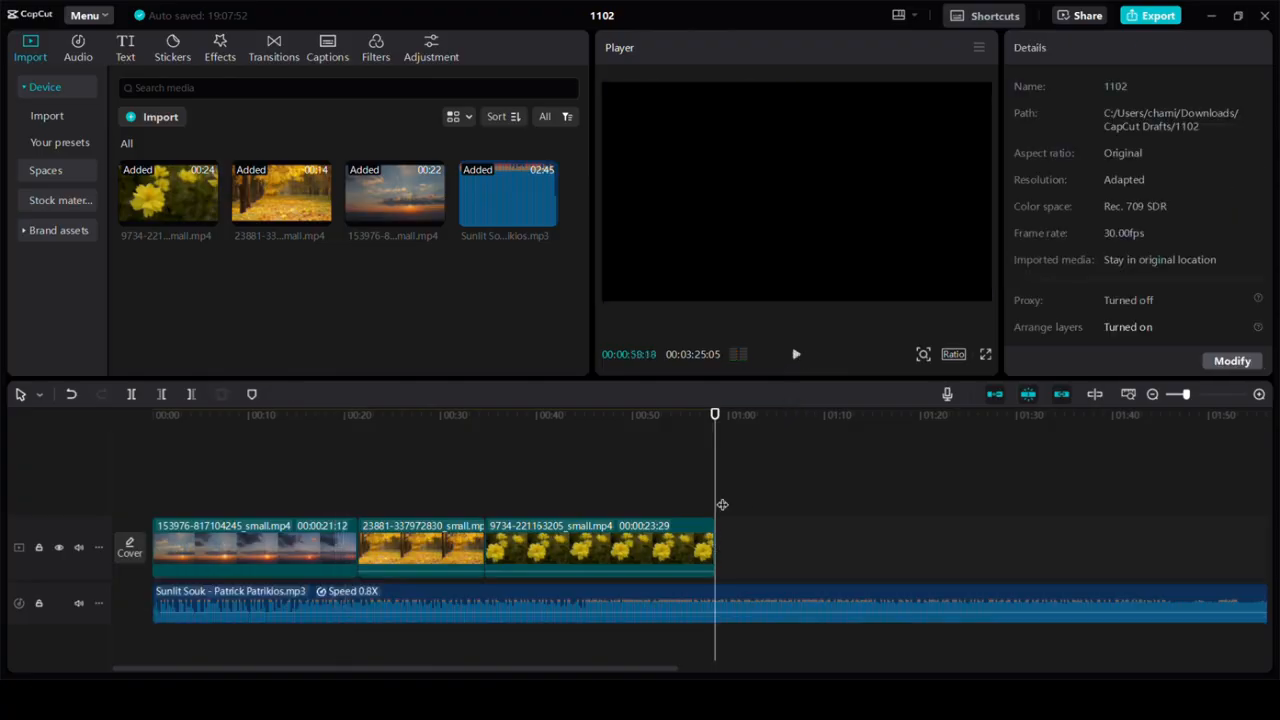
pyautogui.click(702, 510)
pyautogui.click(715, 502)
pyautogui.click(680, 492)
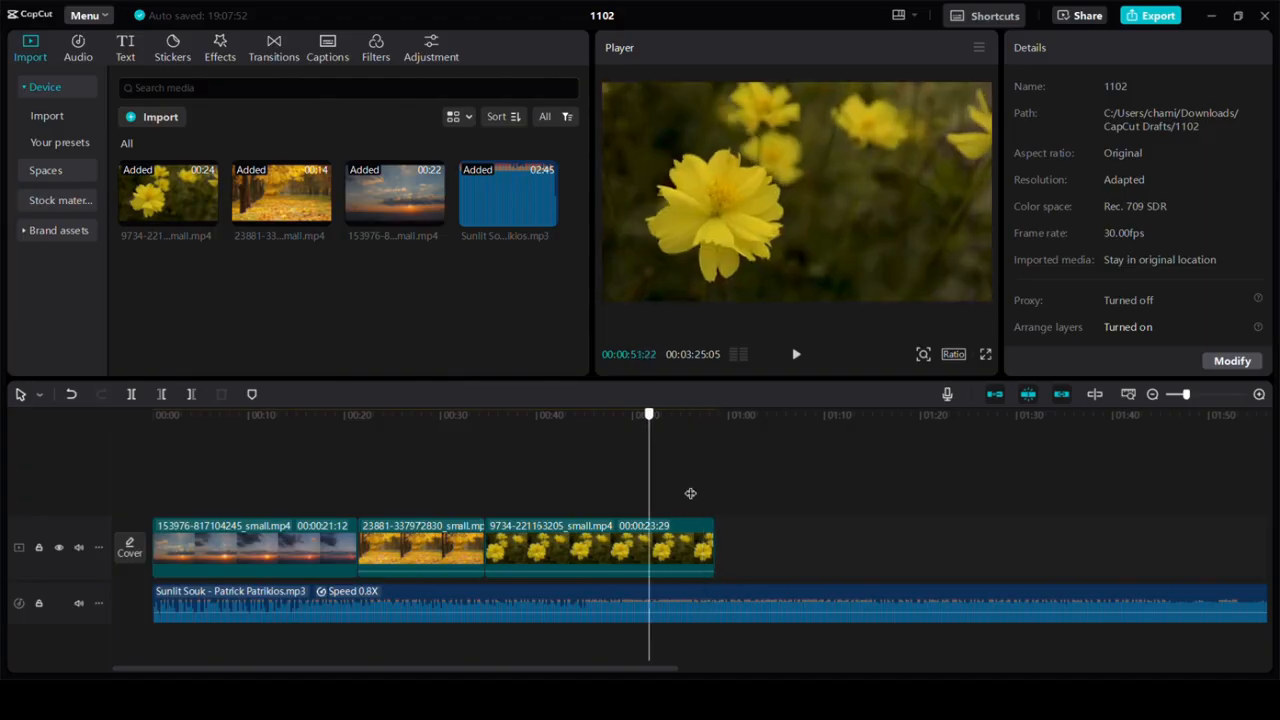
pyautogui.click(716, 495)
pyautogui.click(686, 490)
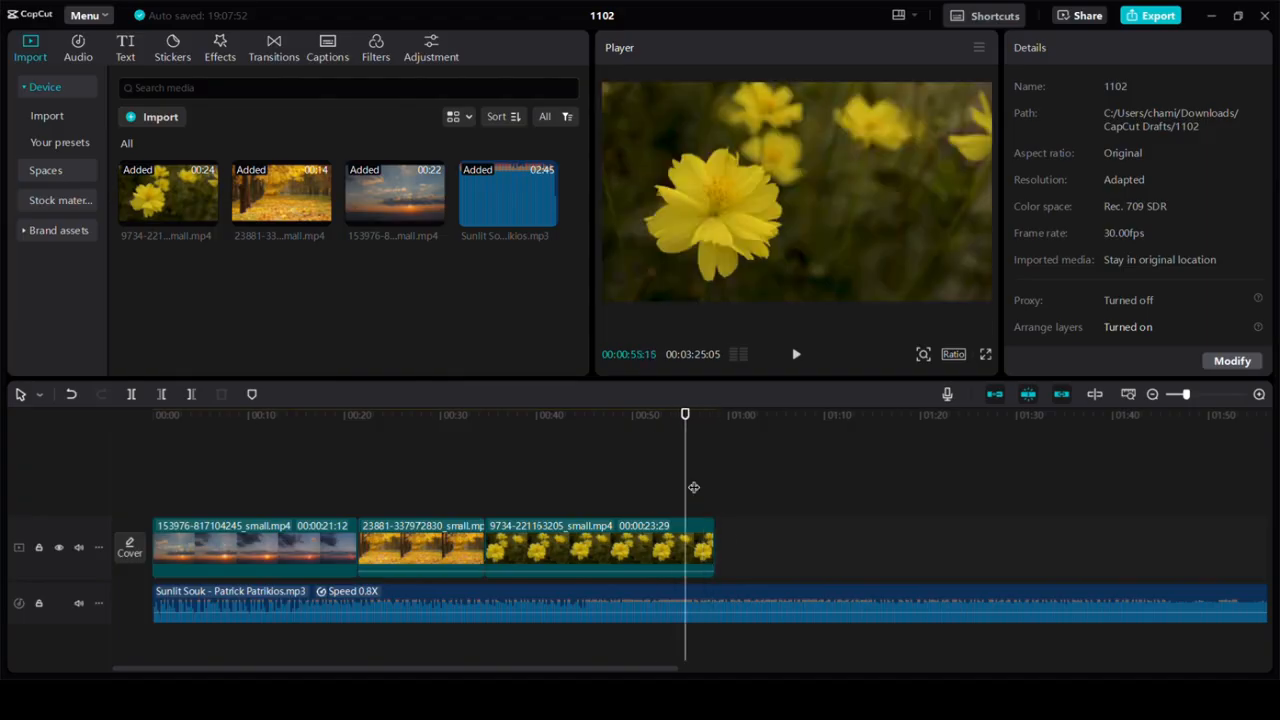
pyautogui.click(708, 489)
pyautogui.click(715, 490)
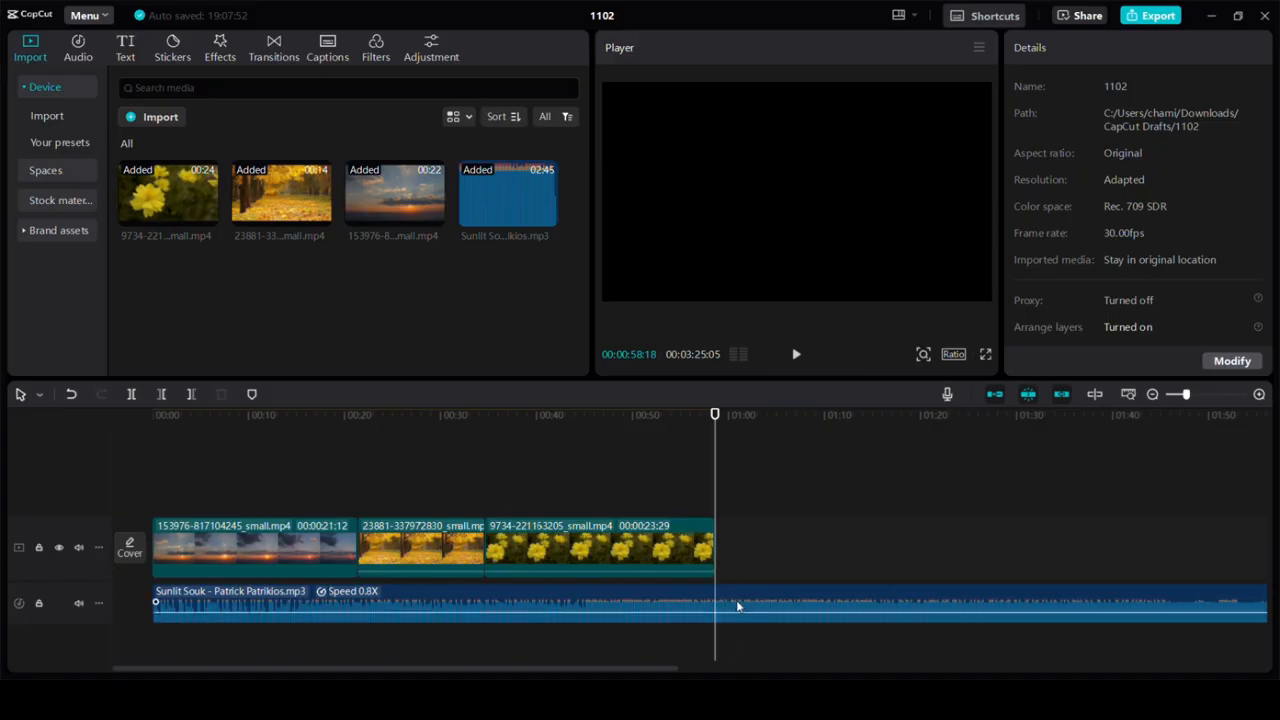
# Delete the yellow flower clip, undo the deletion, redo it and undo it again
pyautogui.click(629, 550)
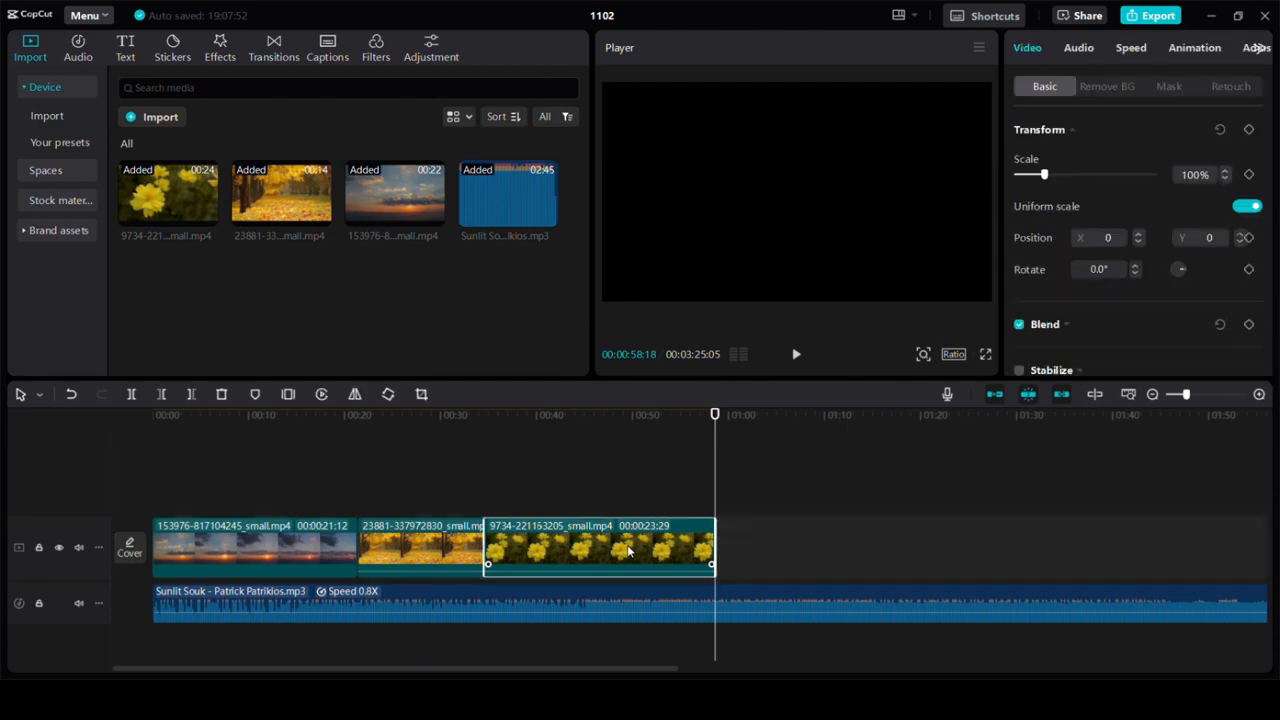
pyautogui.click(222, 396)
pyautogui.click(70, 396)
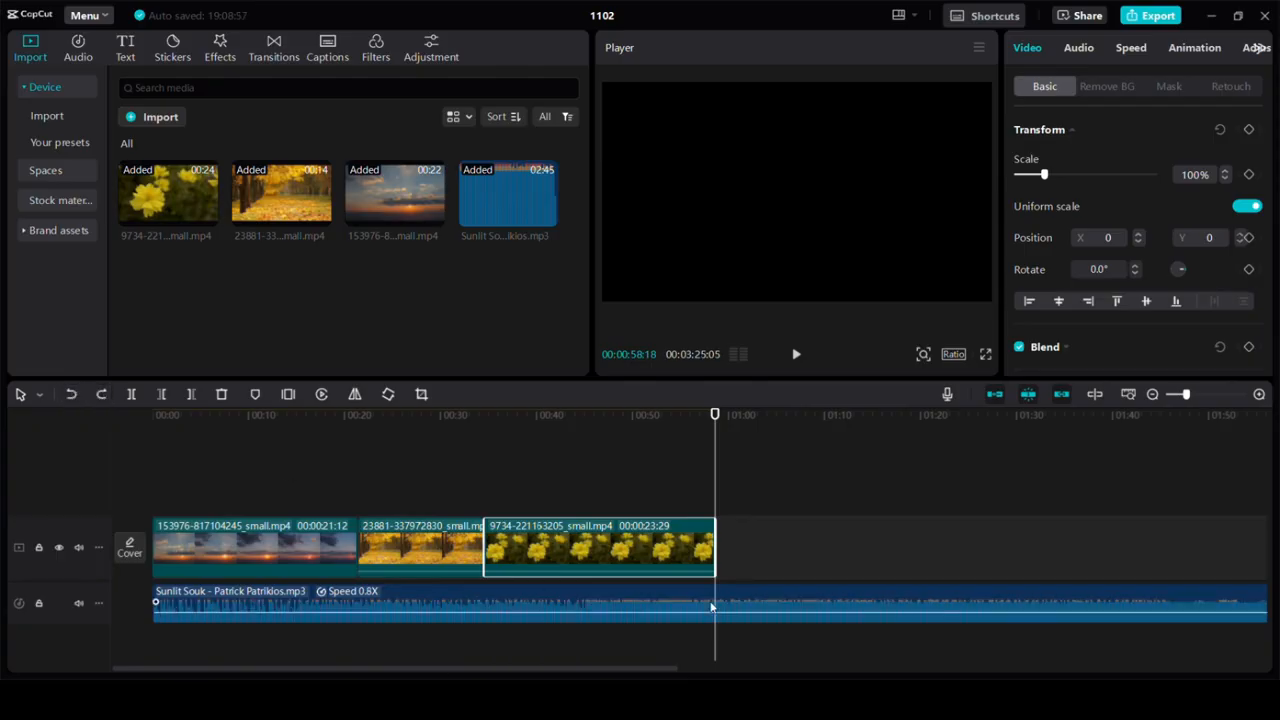
pyautogui.click(102, 400)
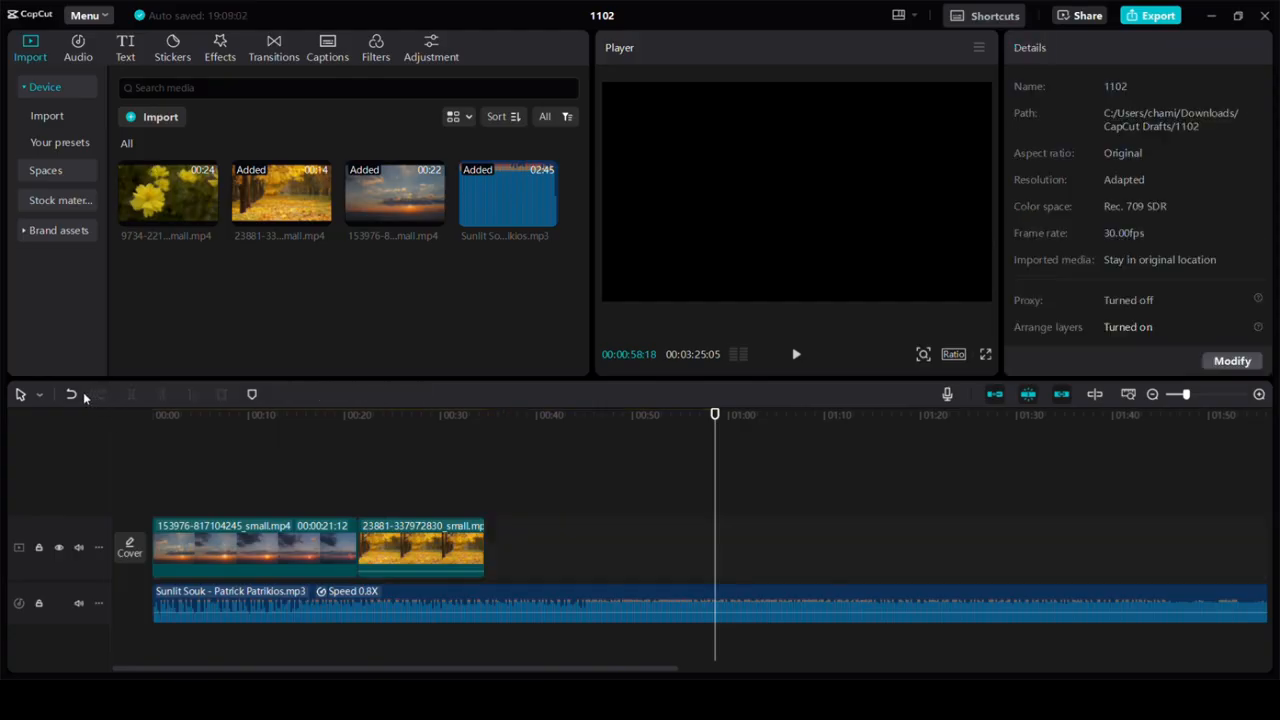
pyautogui.click(72, 394)
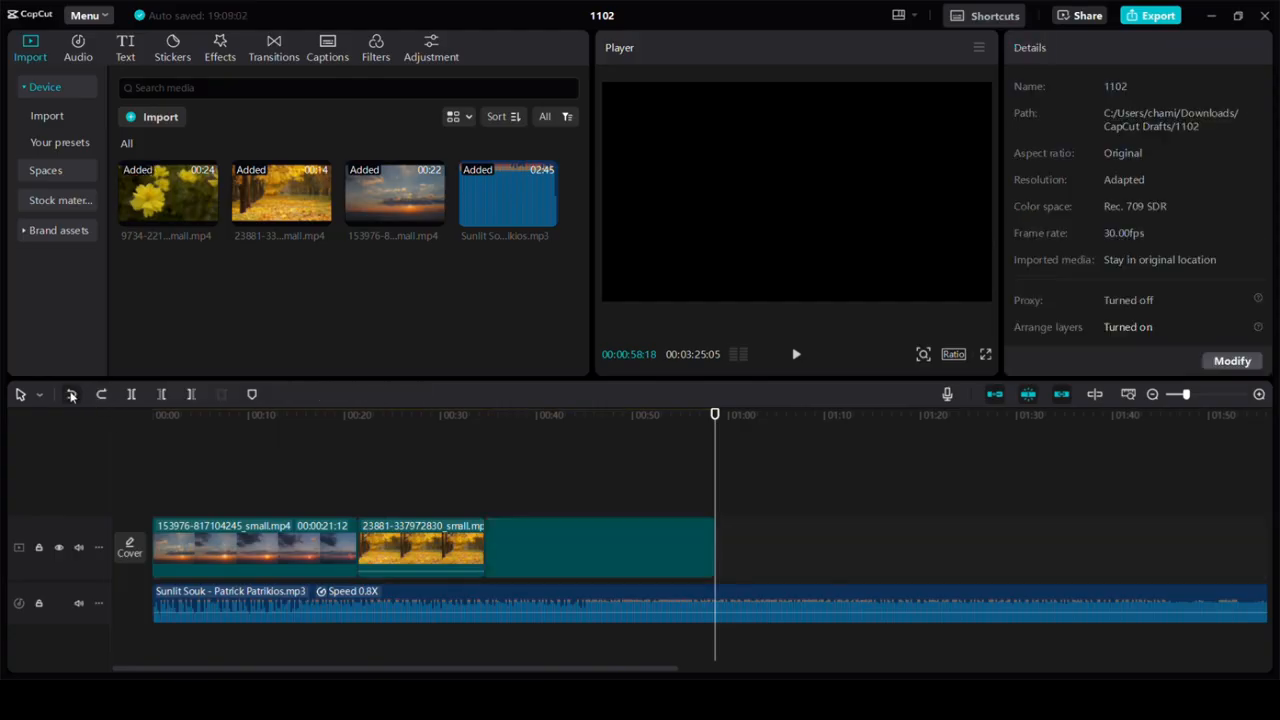
# Trim off the music beyond the end of the last video clip, undo the trim and apply it again
pyautogui.click(722, 513)
pyautogui.click(713, 499)
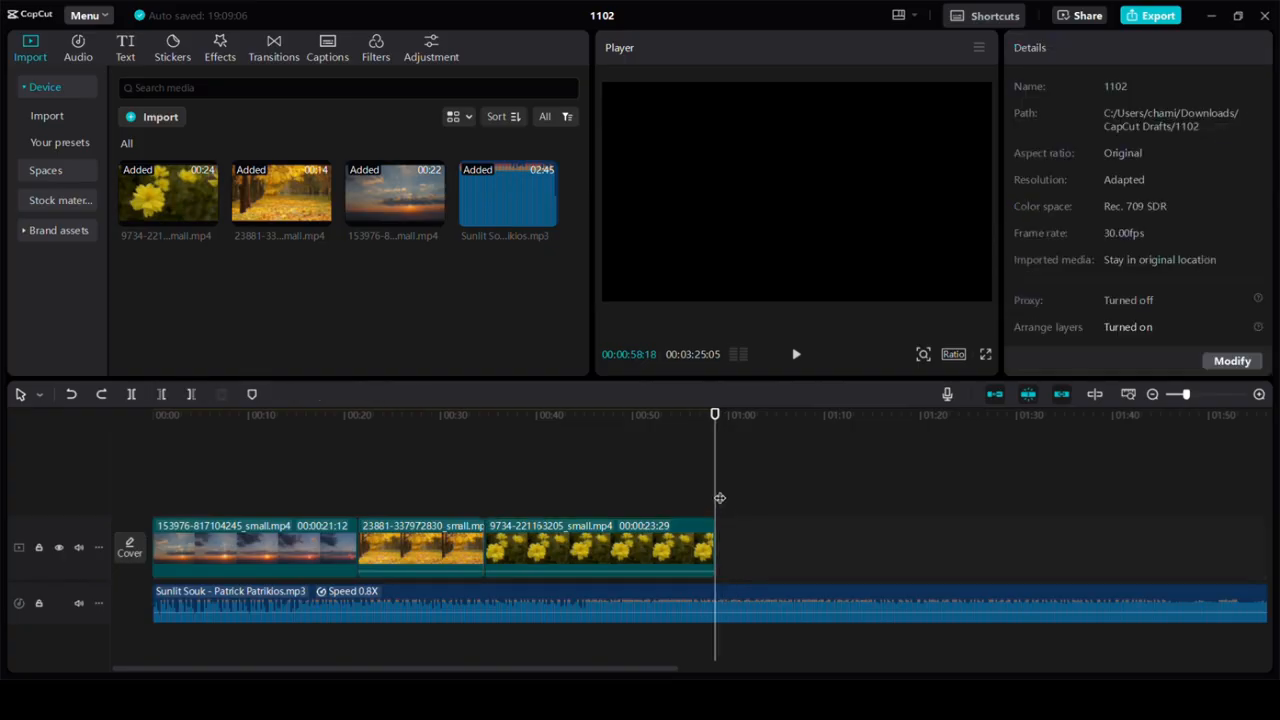
pyautogui.click(716, 600)
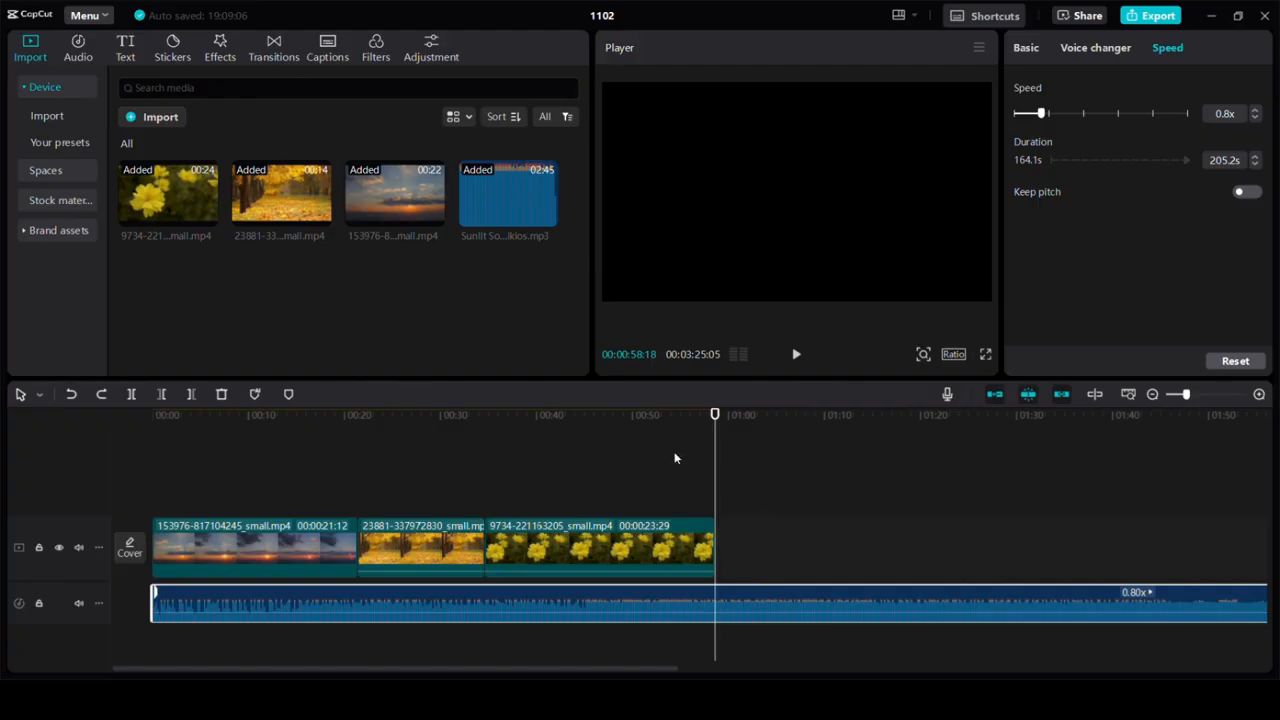
pyautogui.click(190, 393)
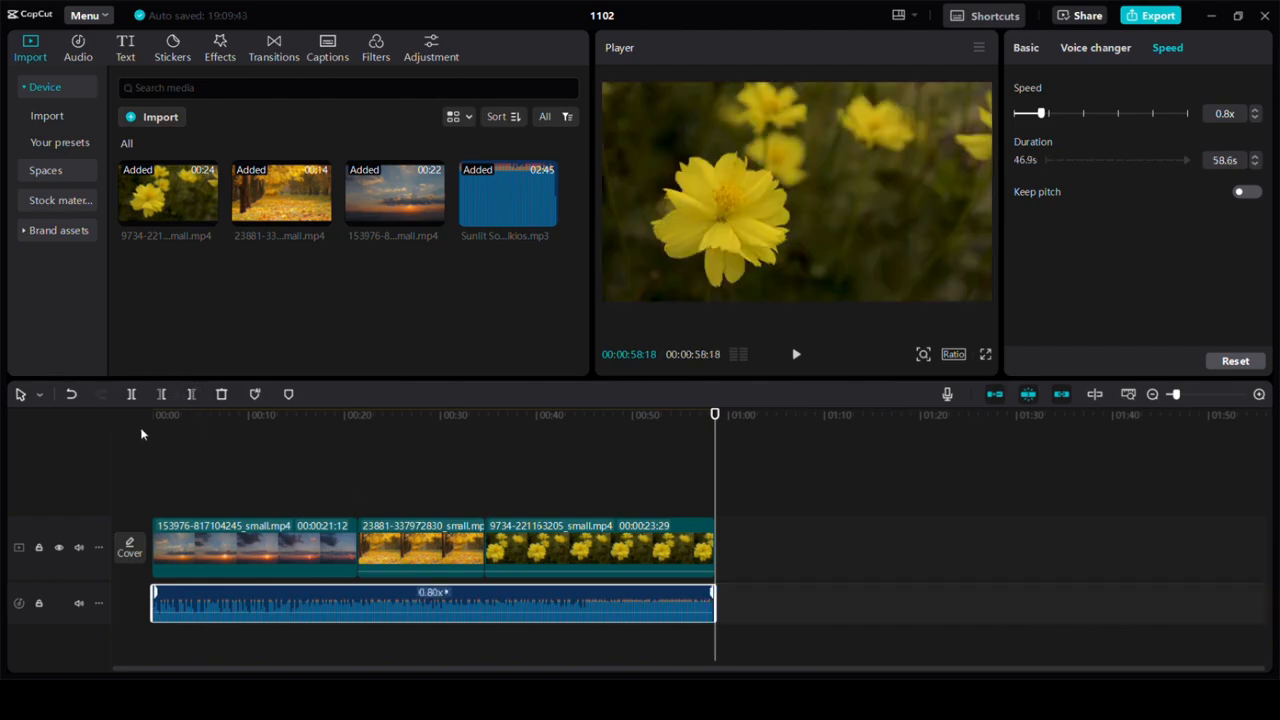
pyautogui.click(71, 396)
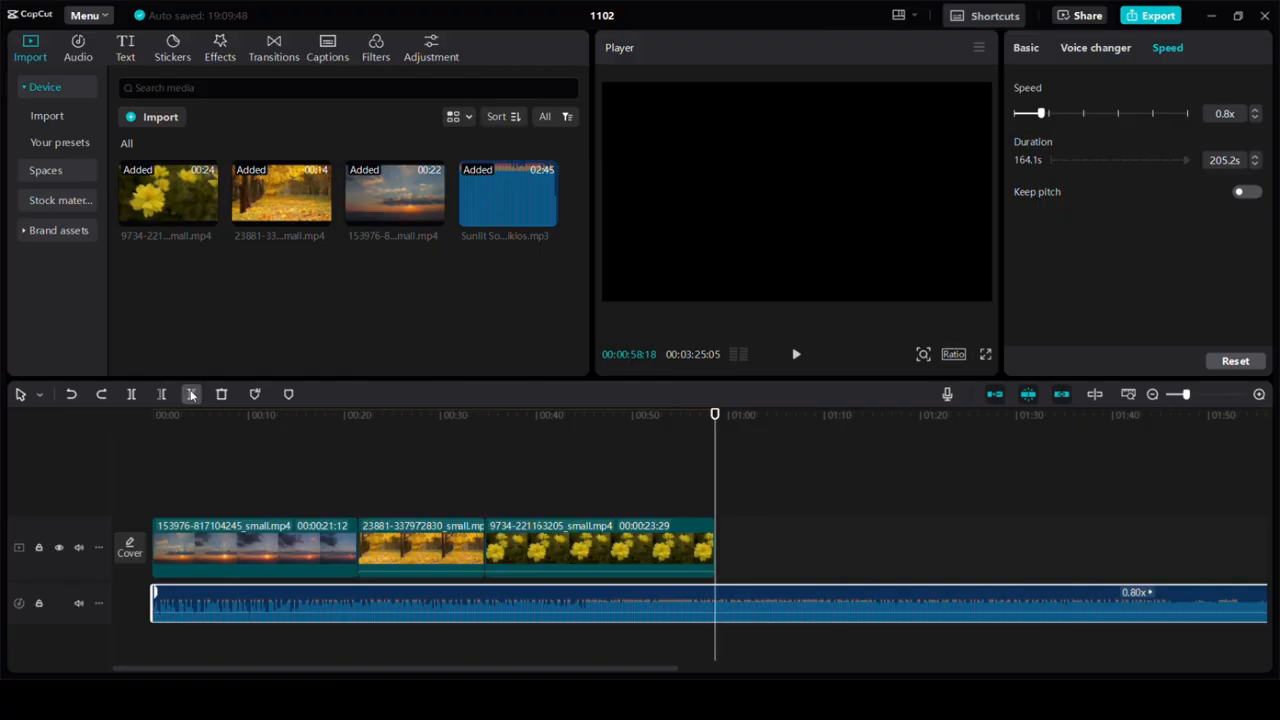
pyautogui.click(192, 394)
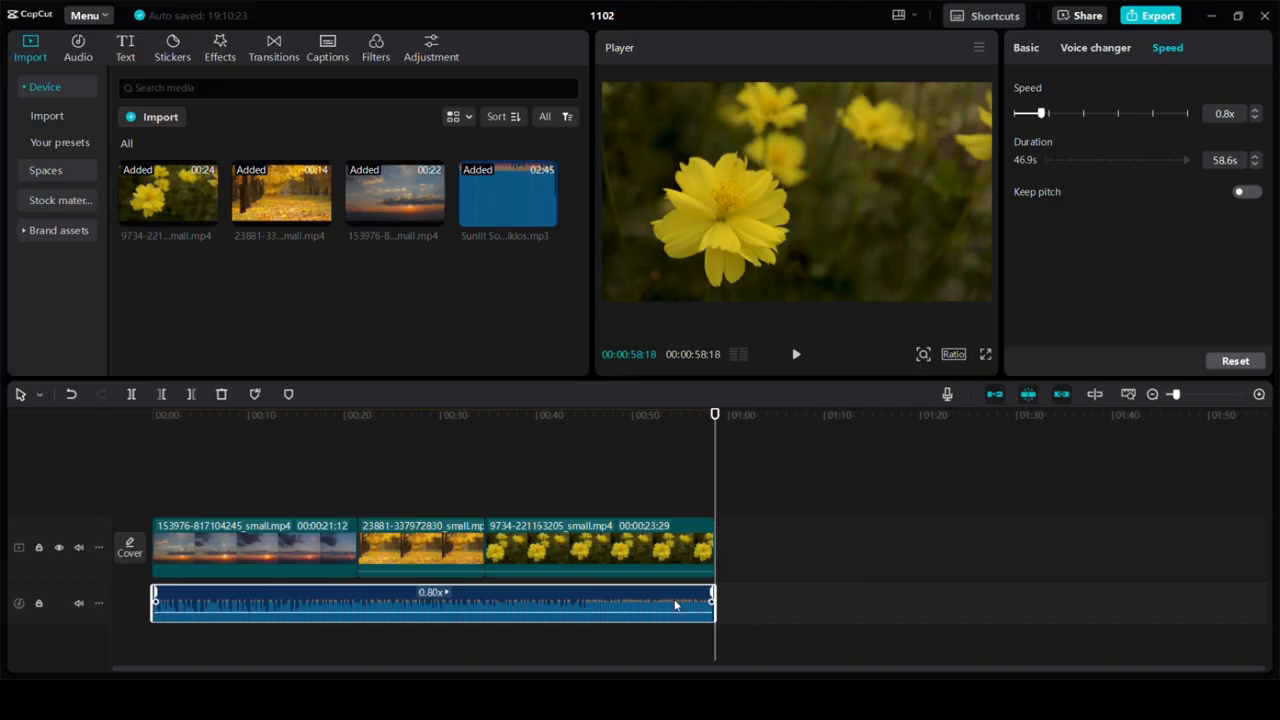
# Give the music clip a fade-in of 4.4 s and a fade-out of 3.2 s
pyautogui.click(151, 497)
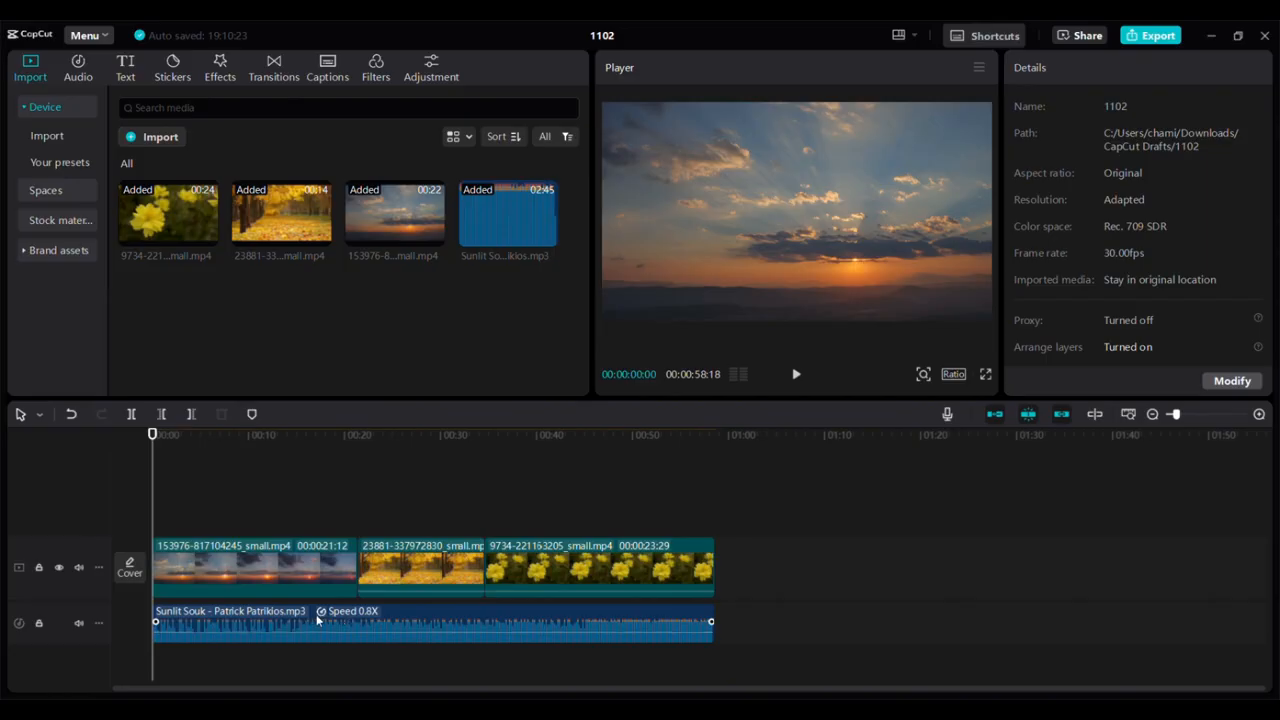
pyautogui.click(354, 621)
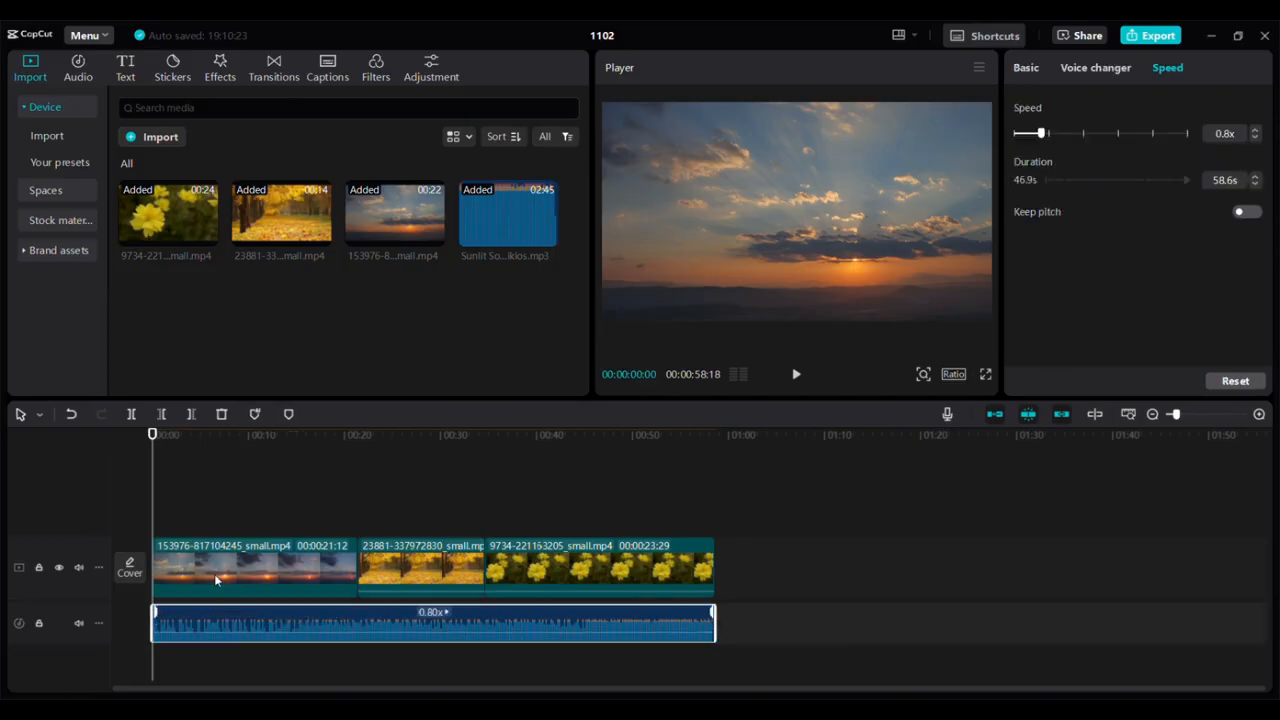
pyautogui.click(1030, 68)
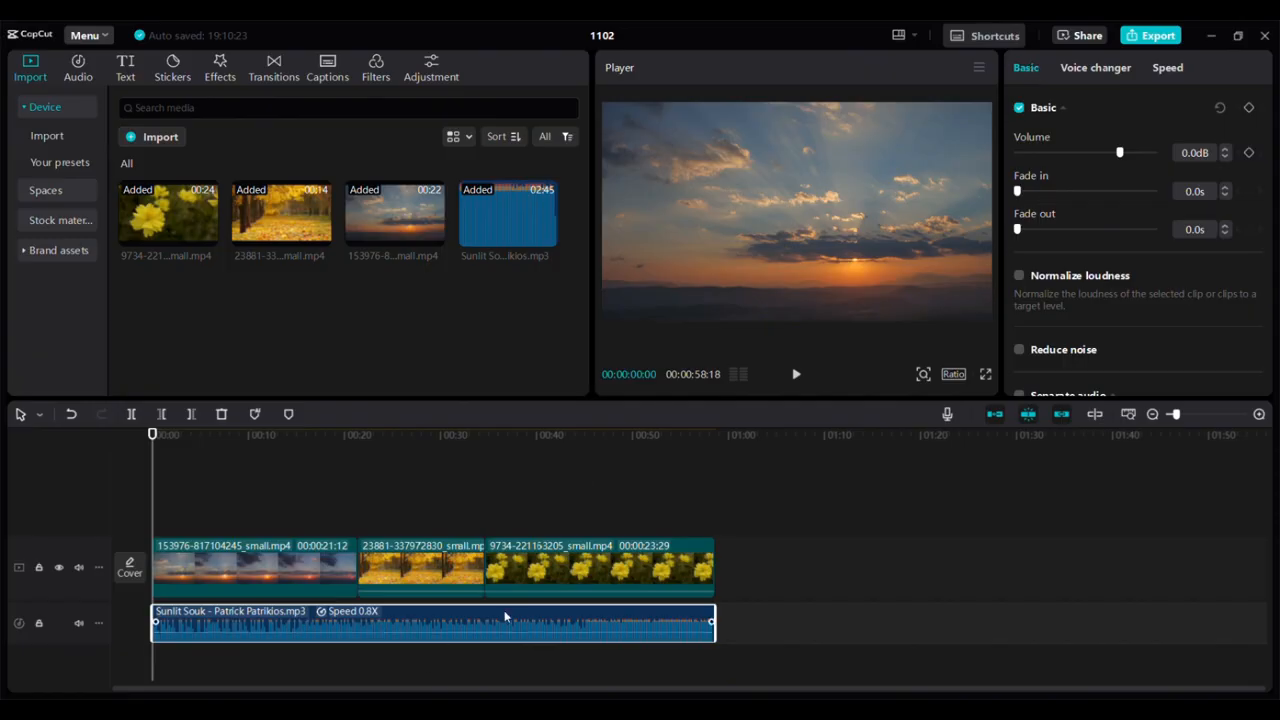
pyautogui.click(542, 568)
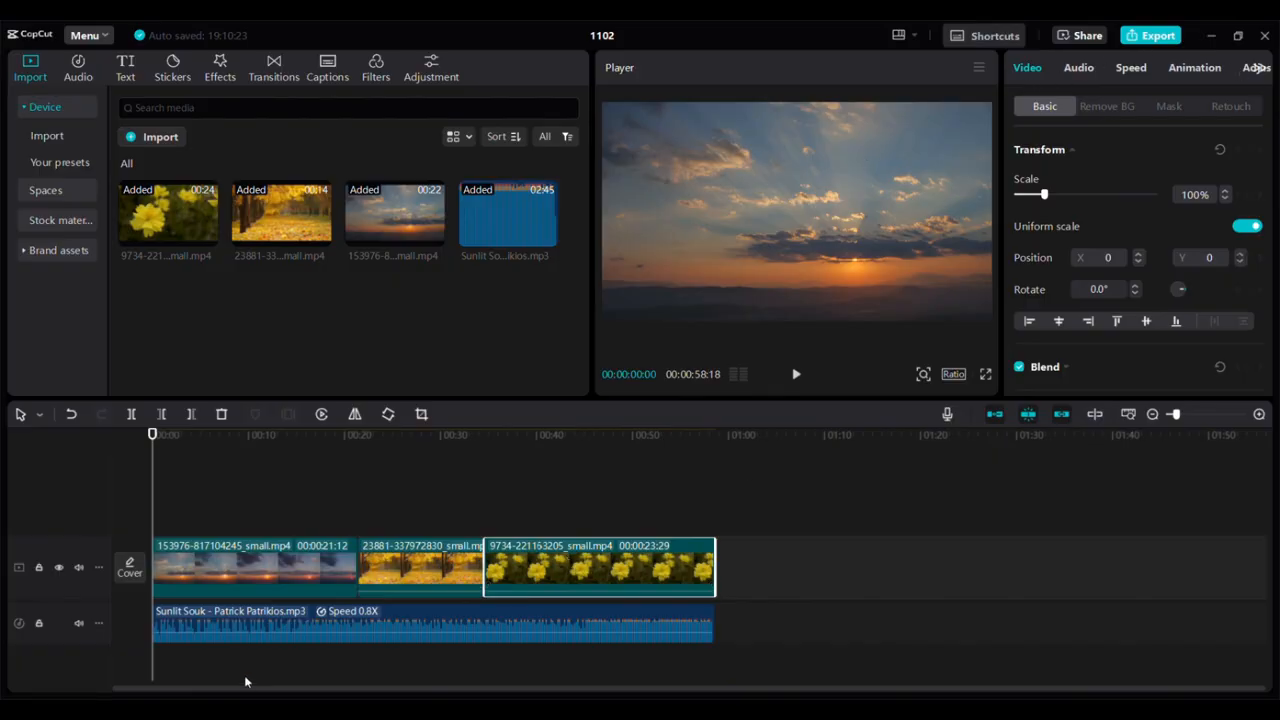
pyautogui.click(420, 635)
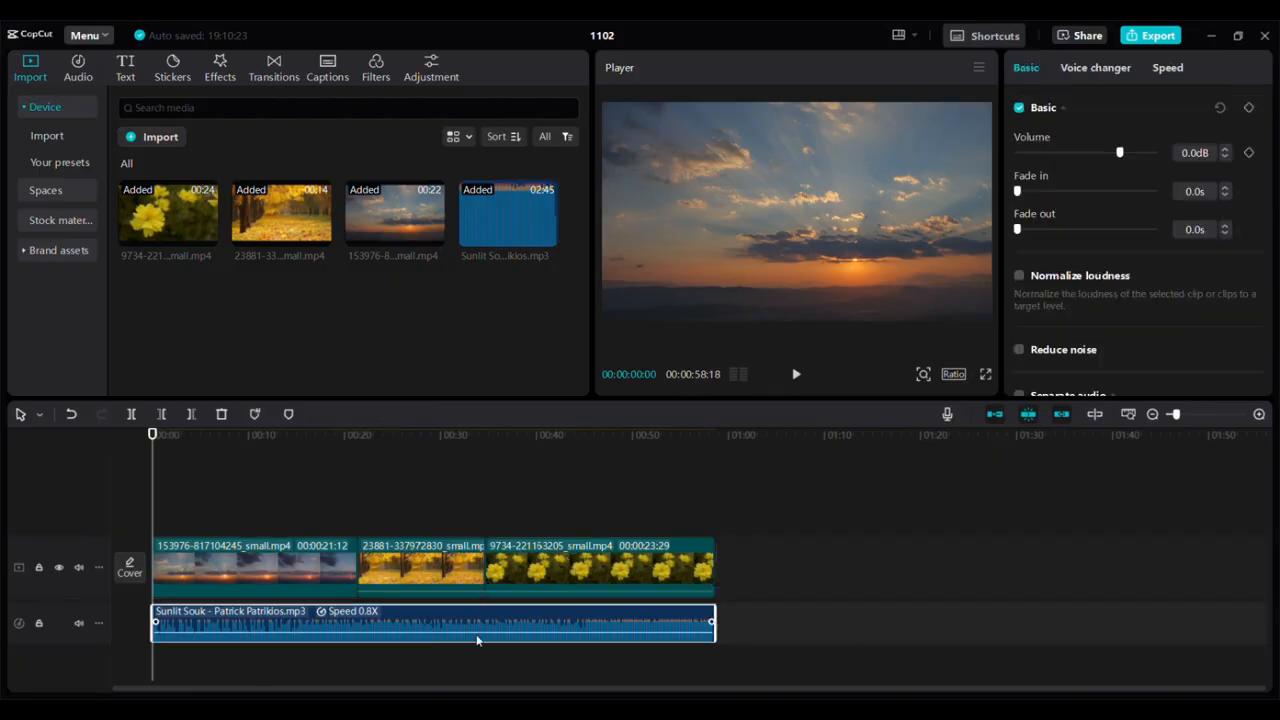
pyautogui.moveTo(1019, 191); pyautogui.dragTo(1080, 191)
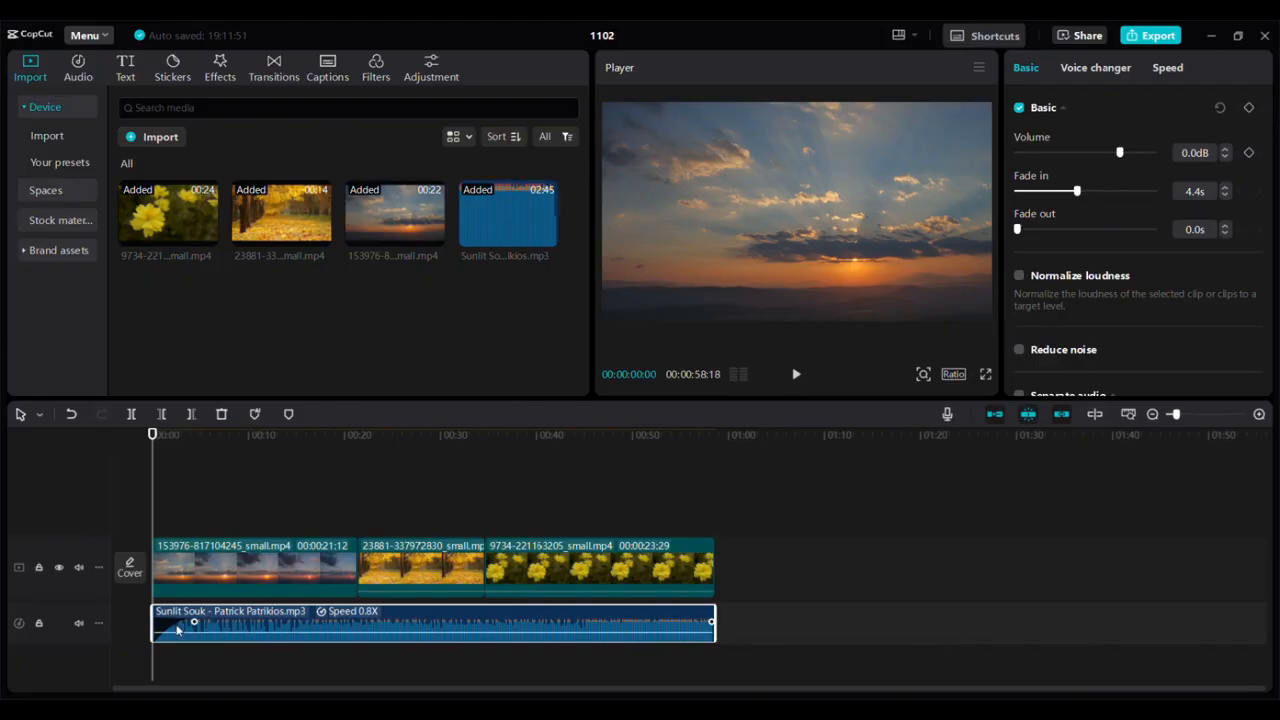
pyautogui.moveTo(1018, 229); pyautogui.dragTo(1060, 228)
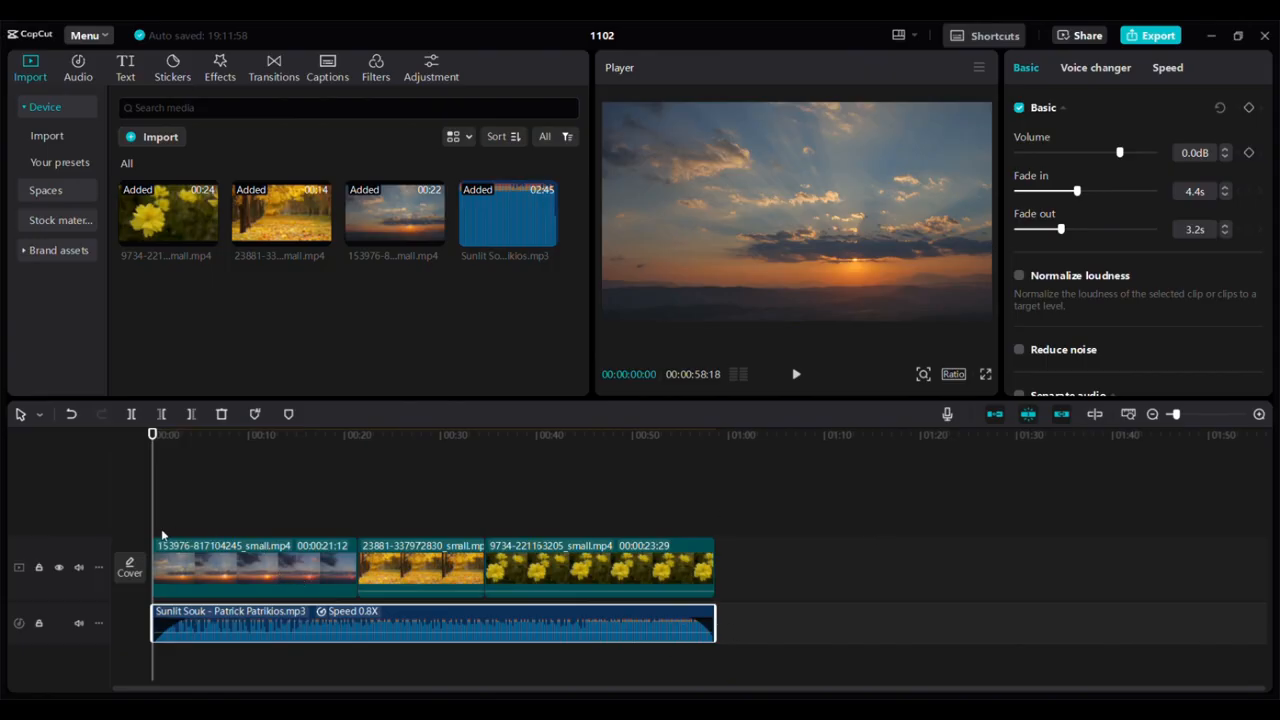
# Play the opening, middle and closing parts of the video to check the music and its fades
pyautogui.click(712, 518)
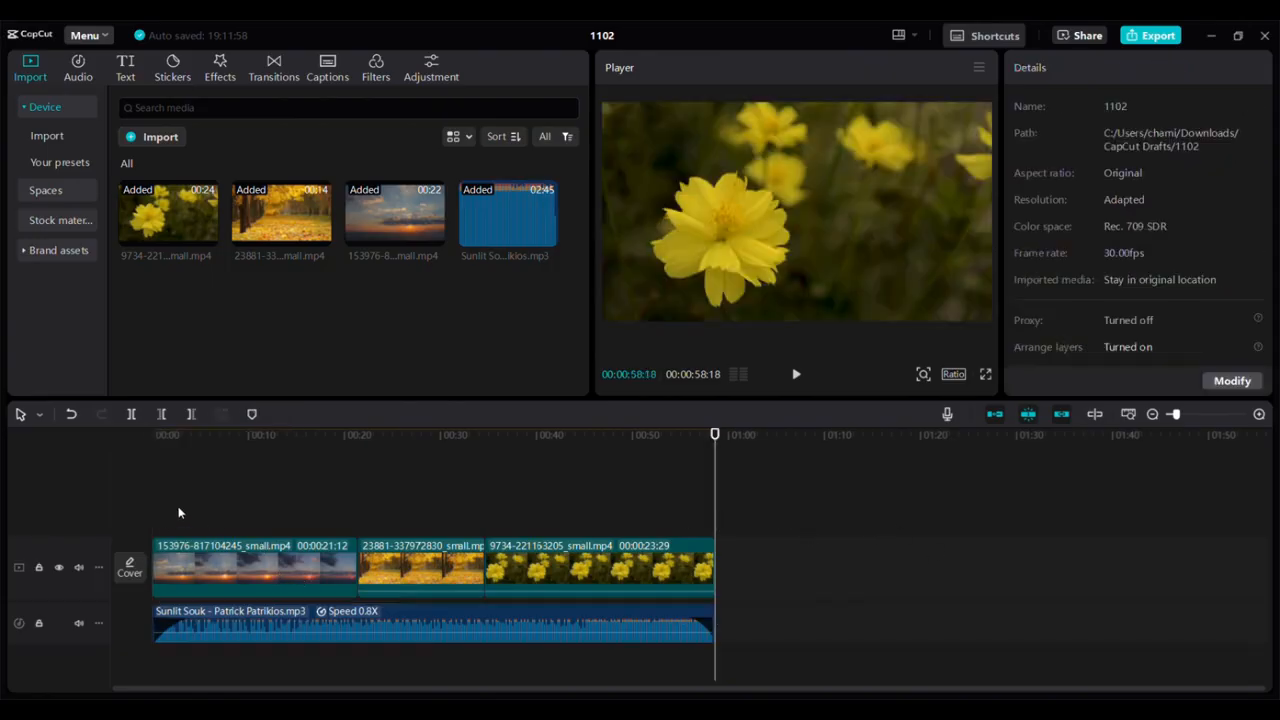
pyautogui.click(152, 516)
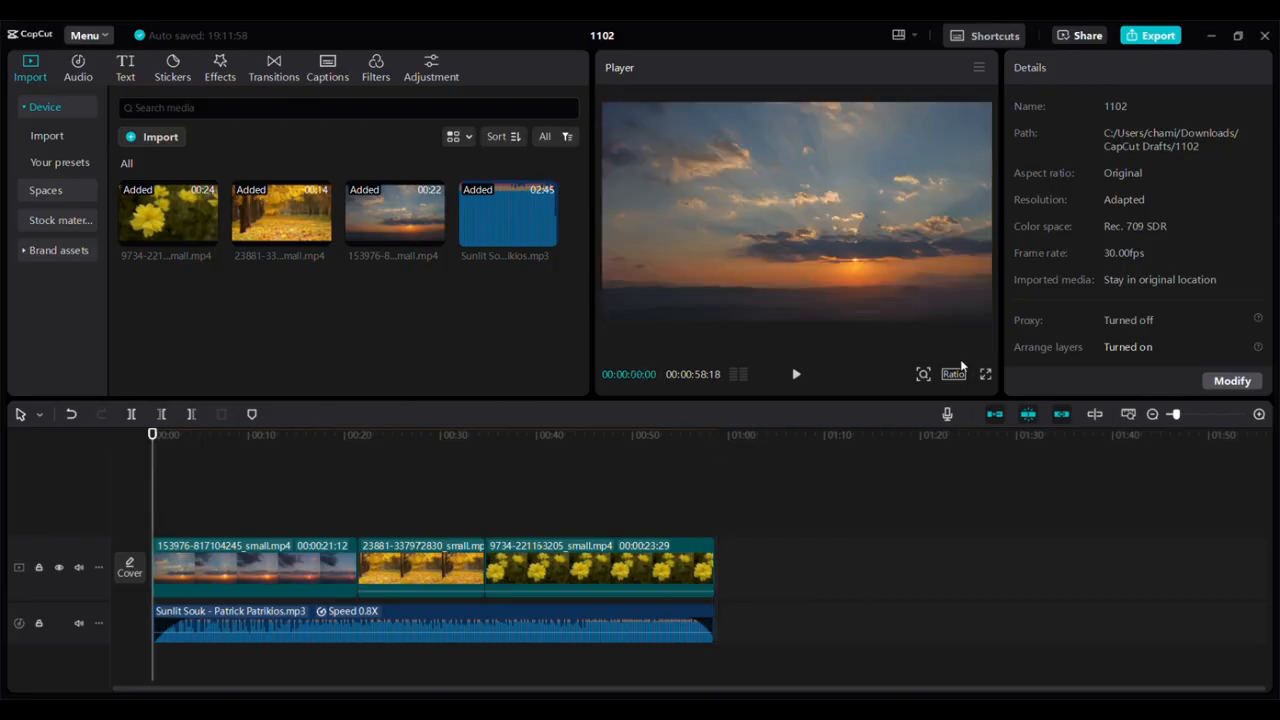
pyautogui.click(798, 375)
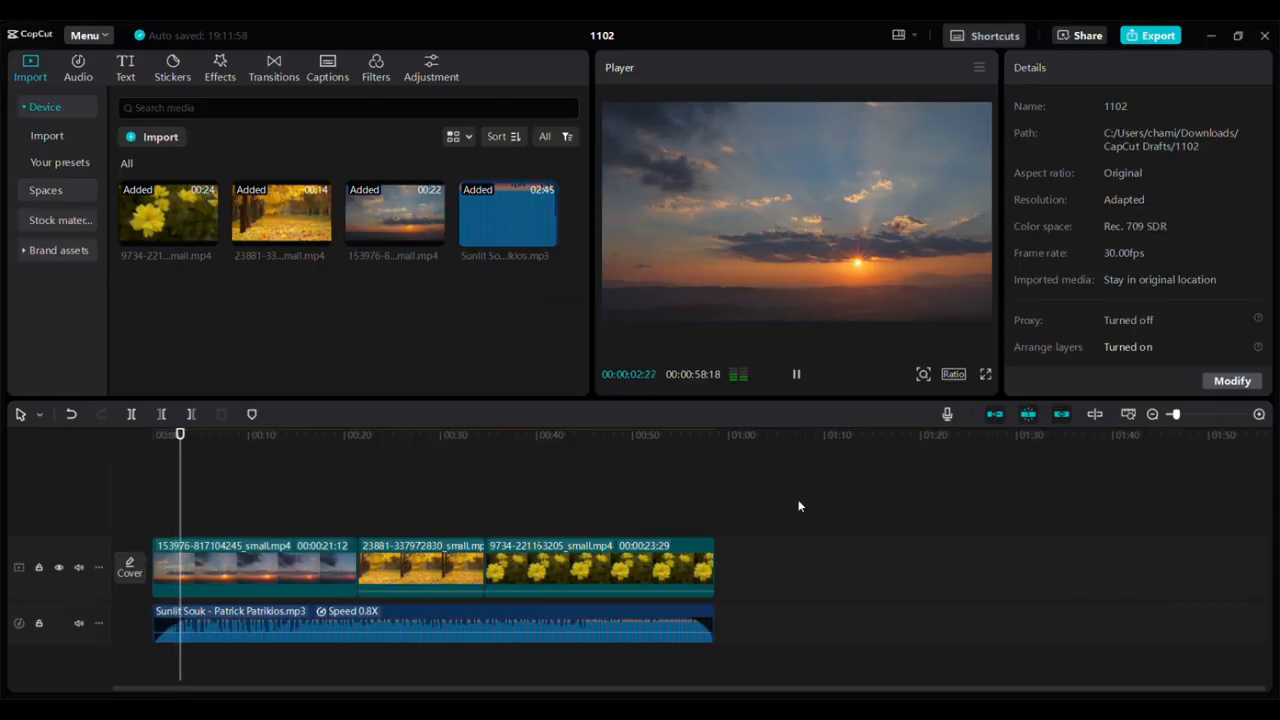
pyautogui.click(796, 375)
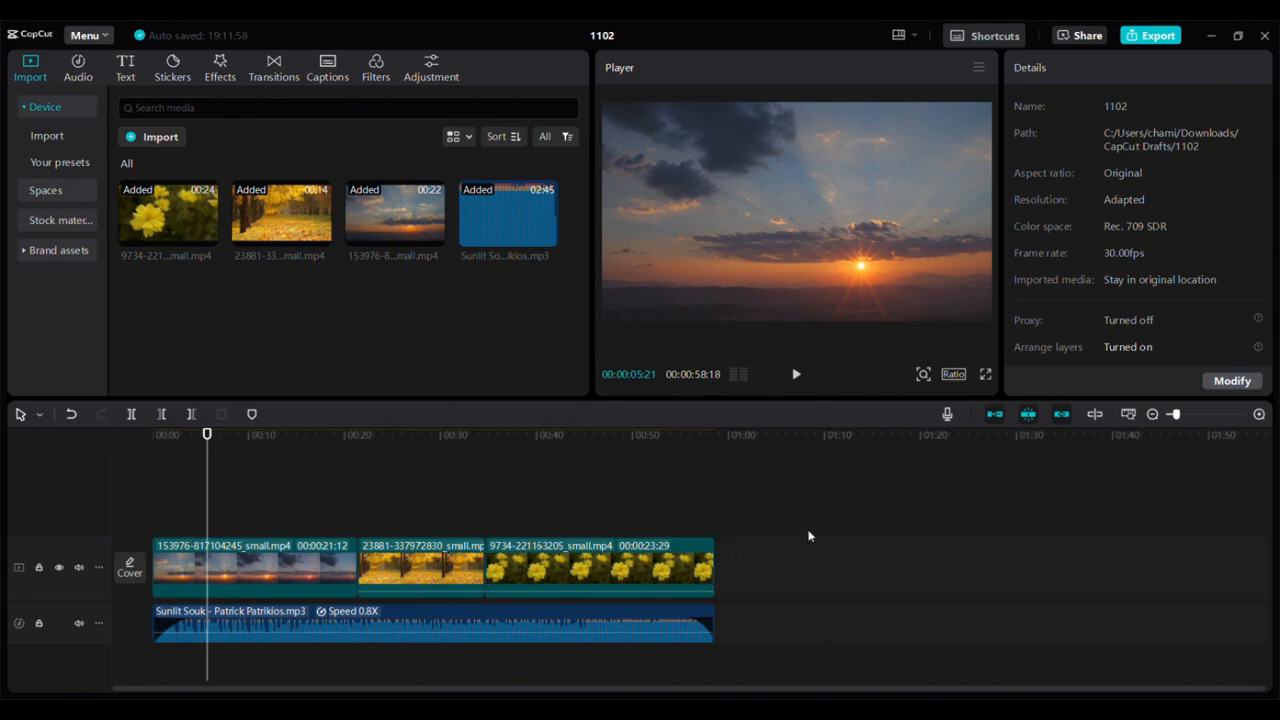
pyautogui.click(797, 374)
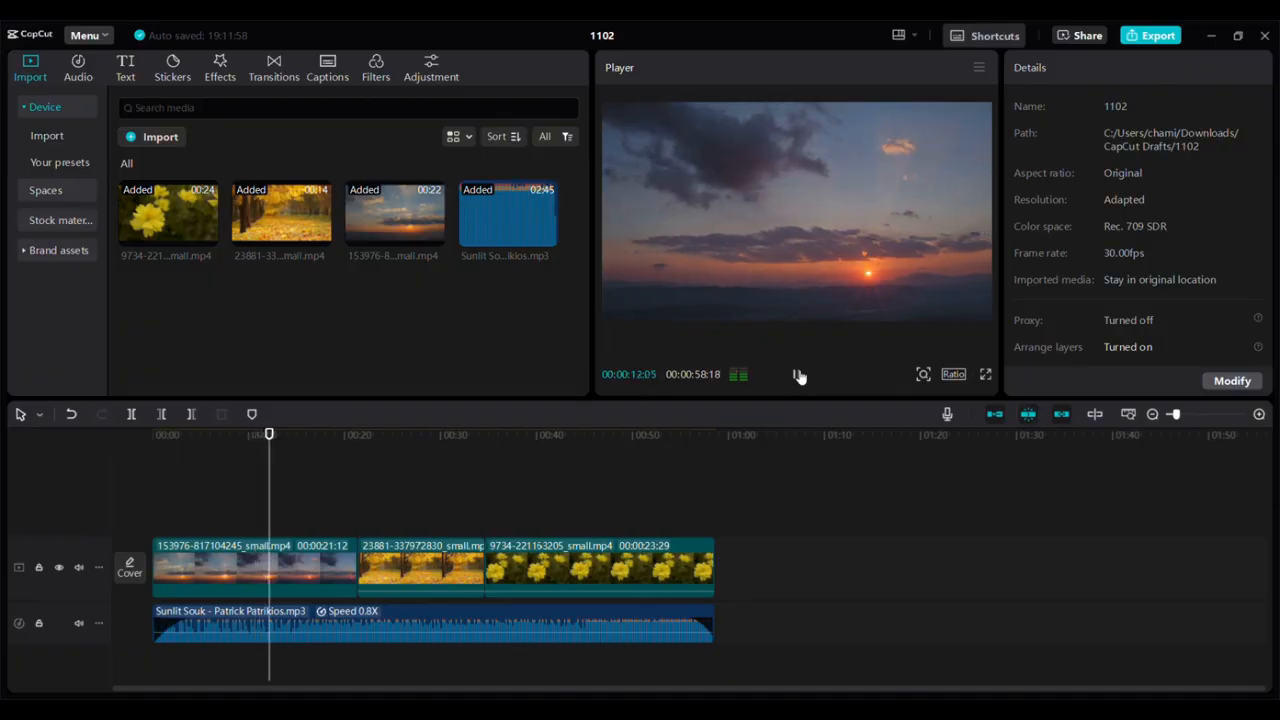
pyautogui.click(403, 508)
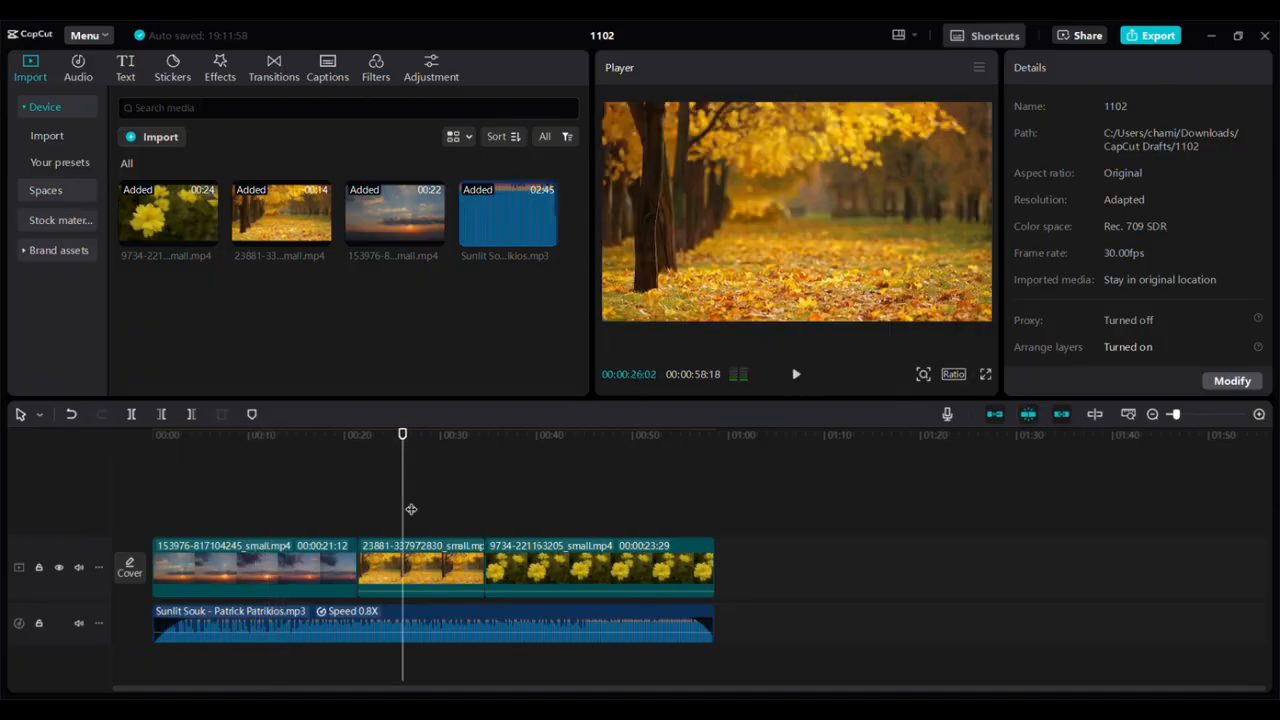
pyautogui.click(797, 375)
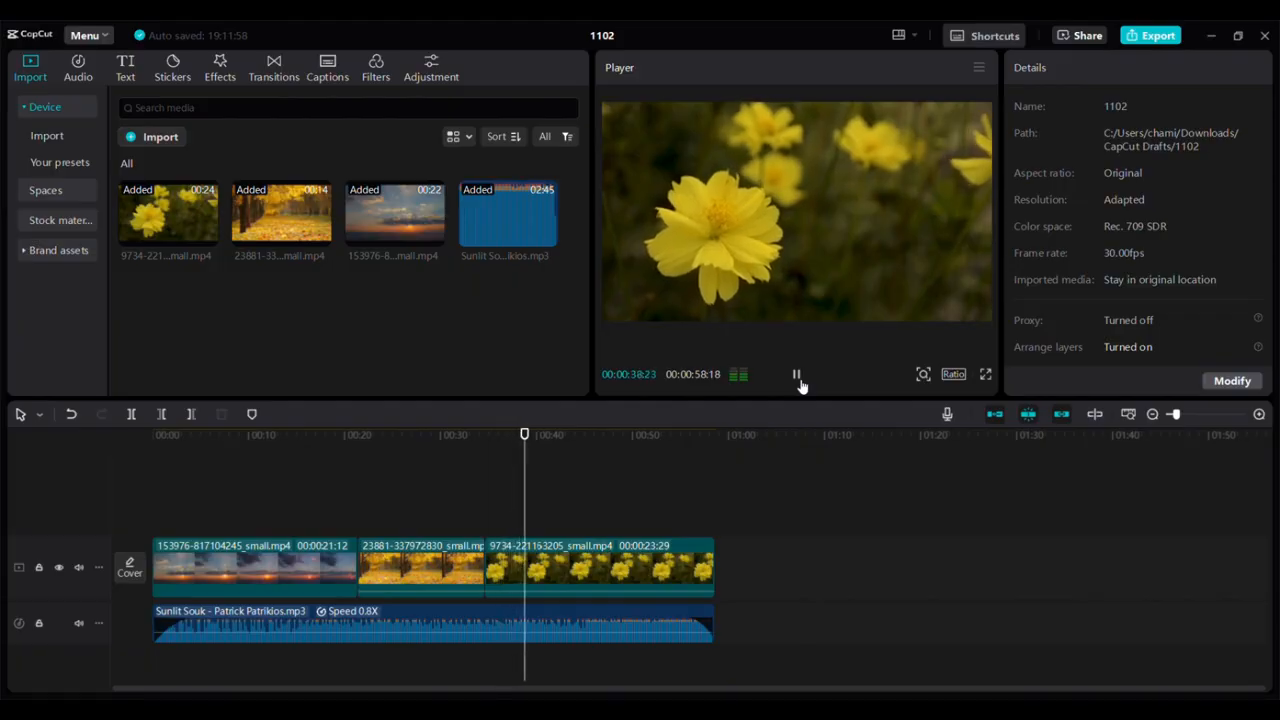
pyautogui.click(632, 515)
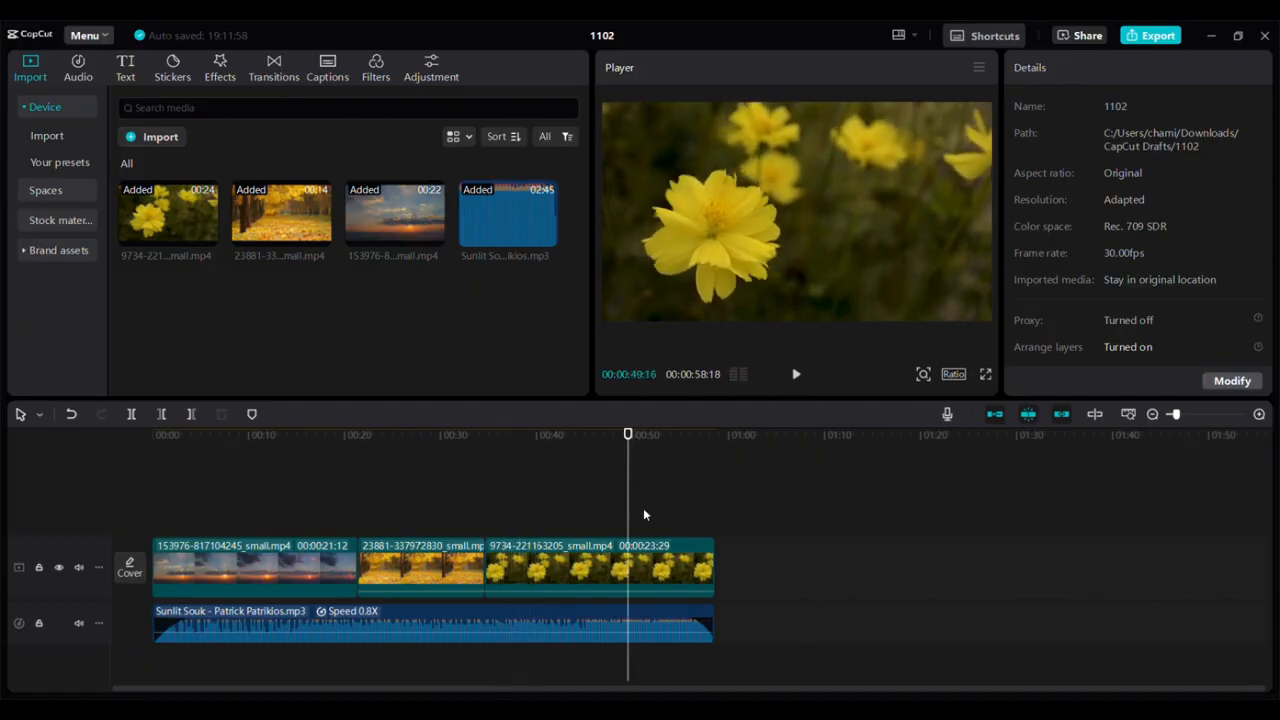
pyautogui.click(797, 377)
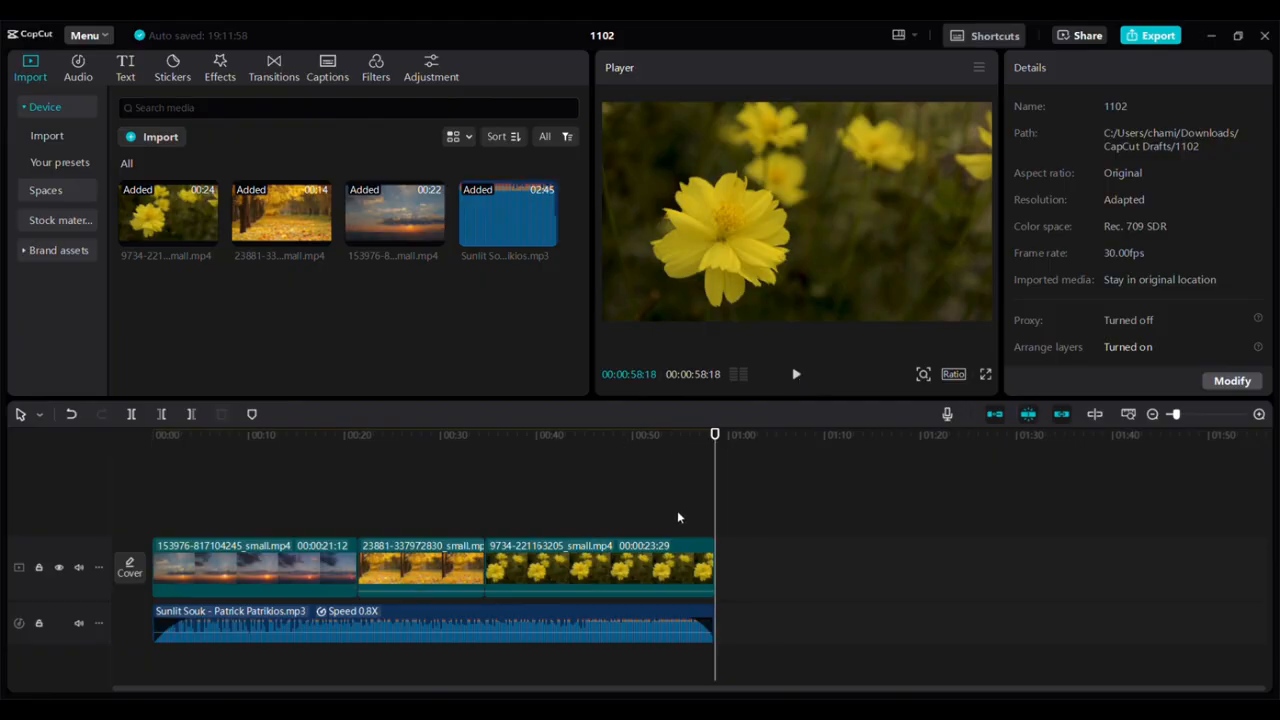
# Add the wide white photo-frame sticker at the start of the video and extend it to the end of the last clip
pyautogui.click(150, 518)
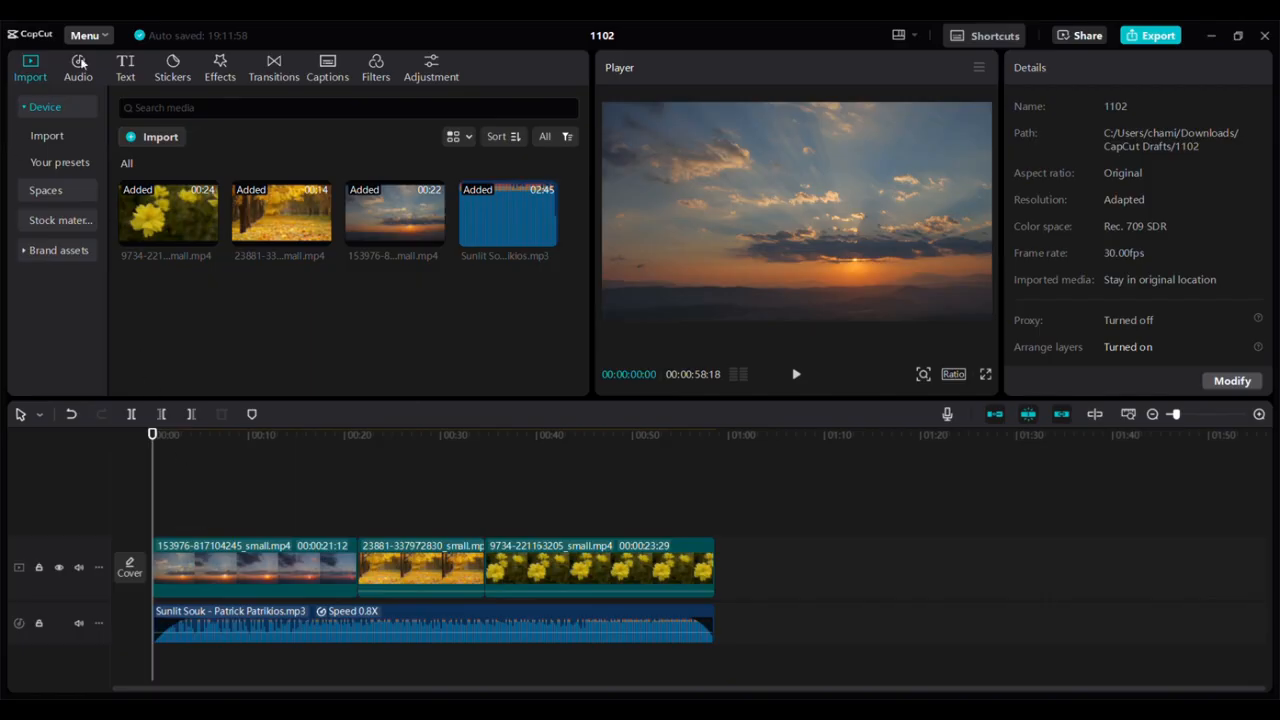
pyautogui.click(173, 64)
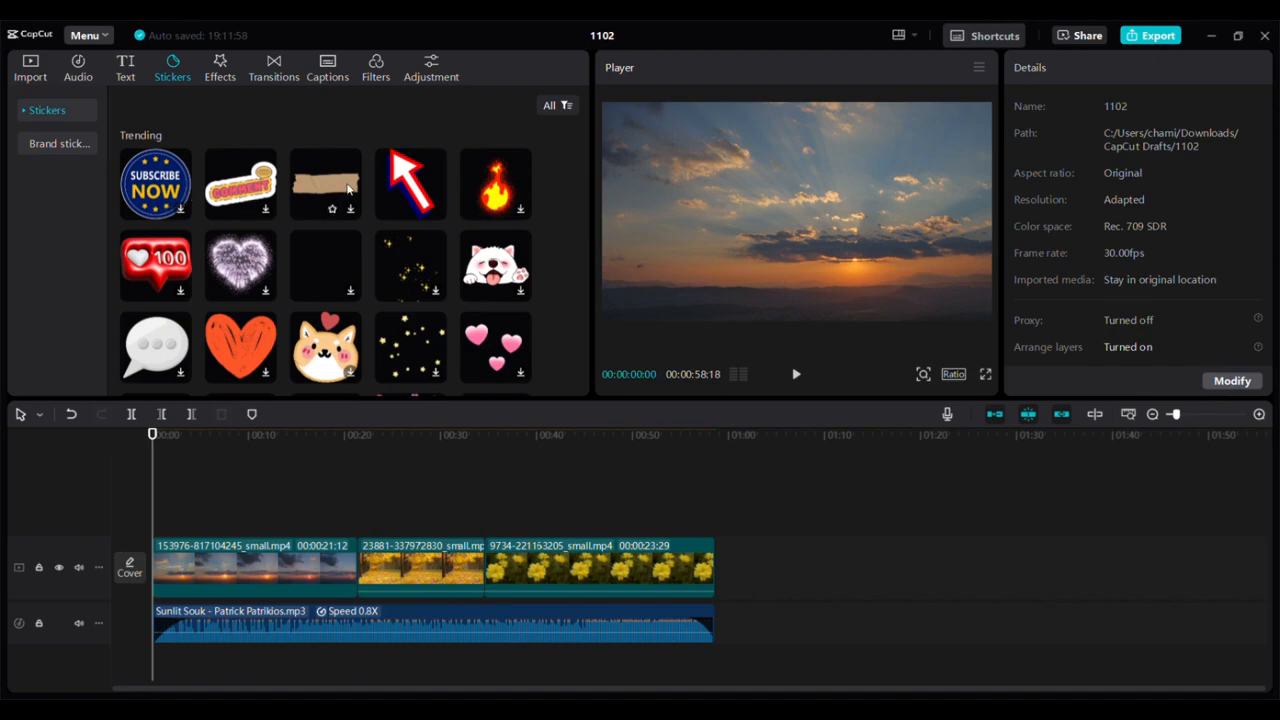
pyautogui.scroll(-3, 497, 270)
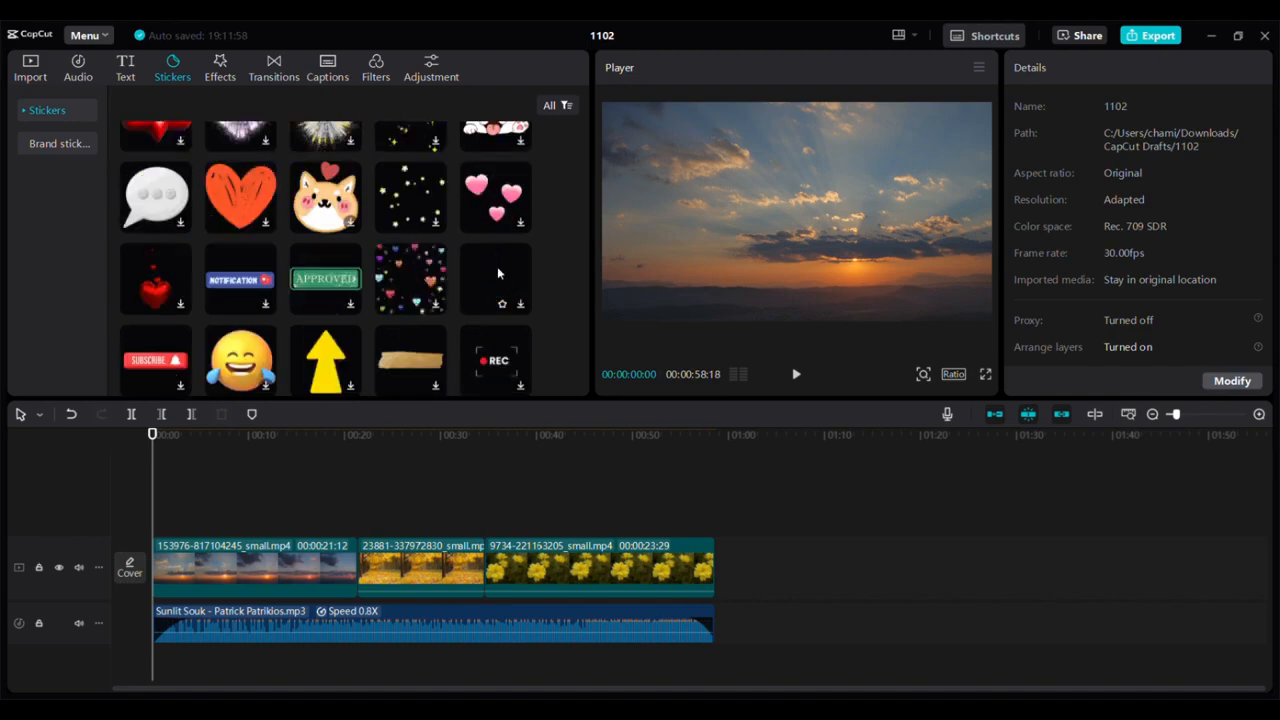
pyautogui.scroll(-7, 497, 266)
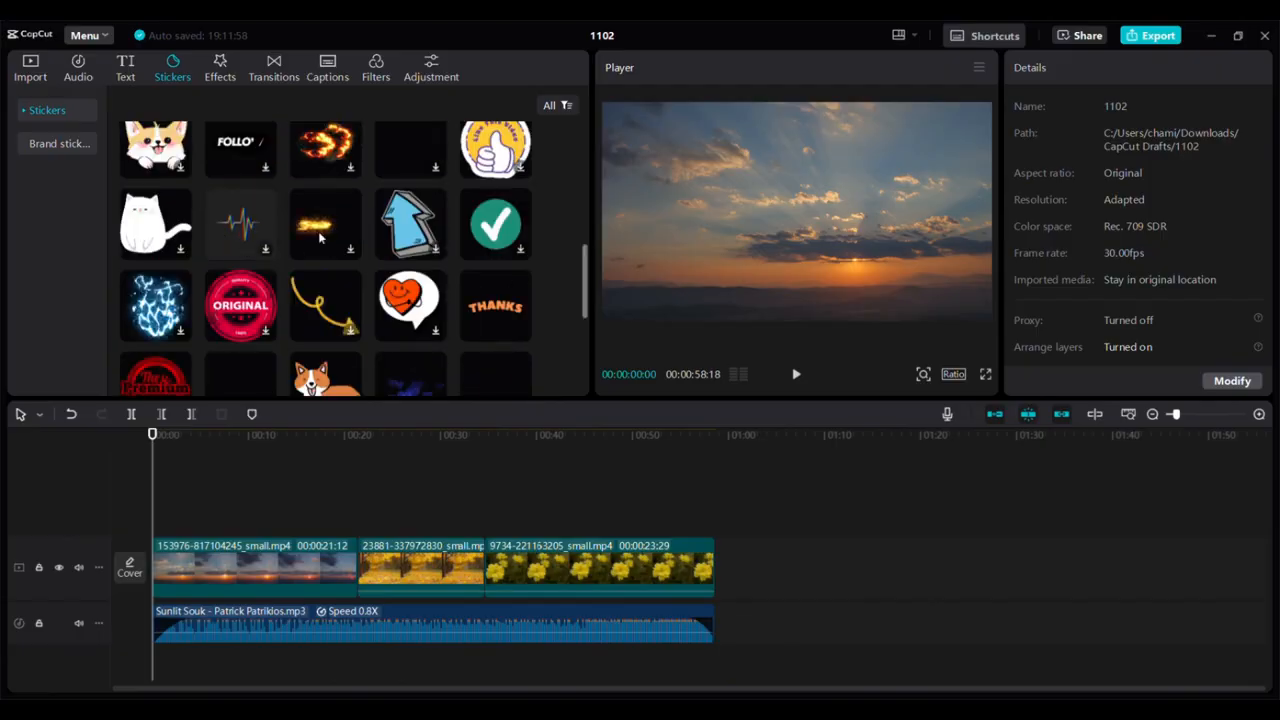
pyautogui.scroll(-5, 320, 237)
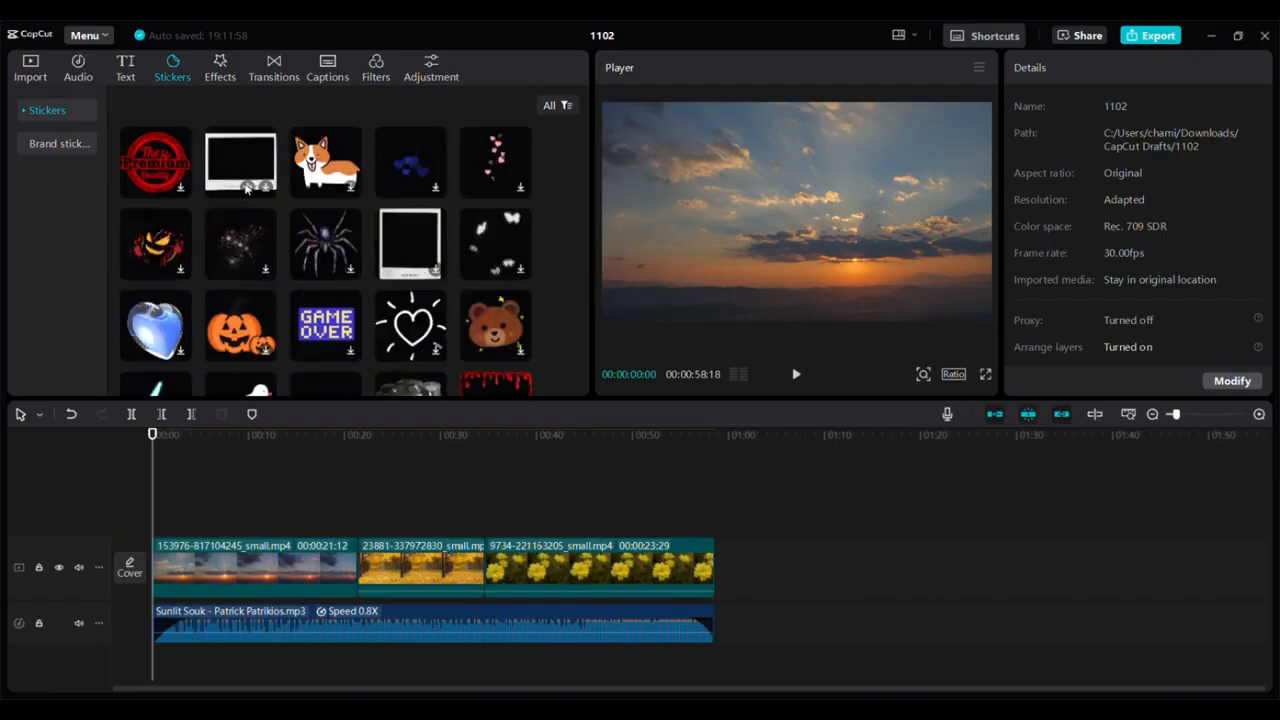
pyautogui.click(264, 189)
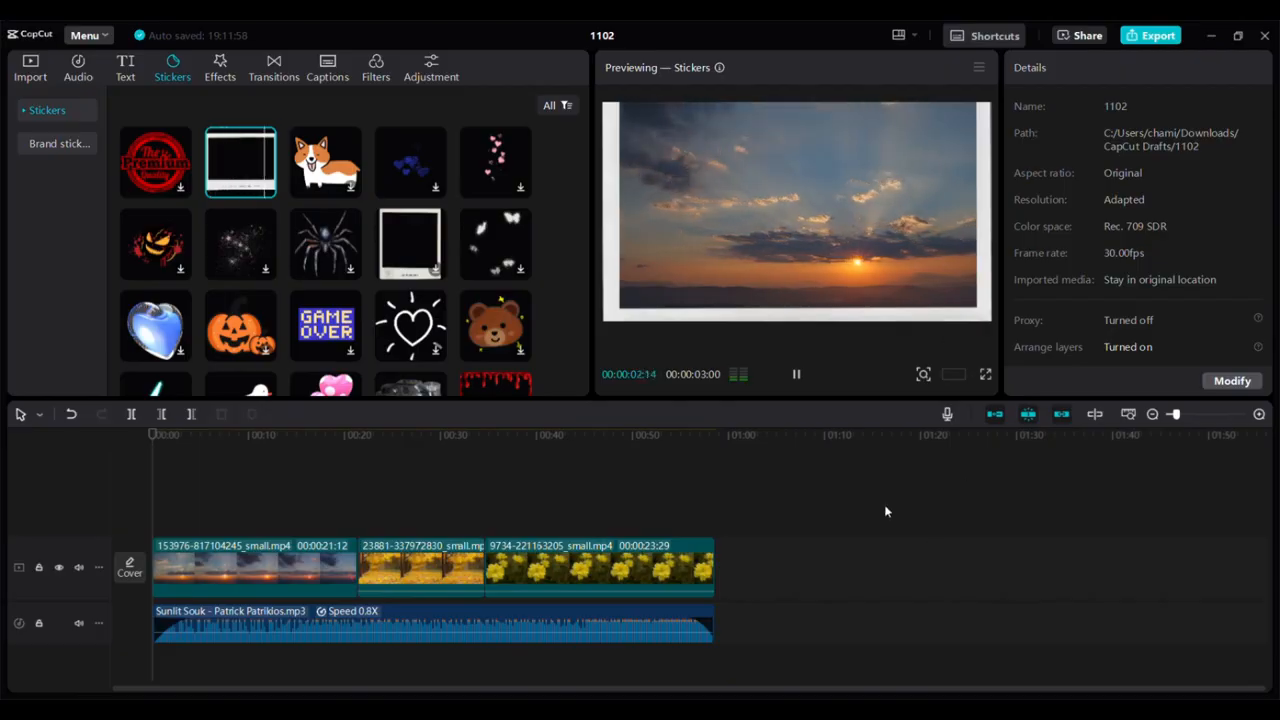
pyautogui.click(265, 188)
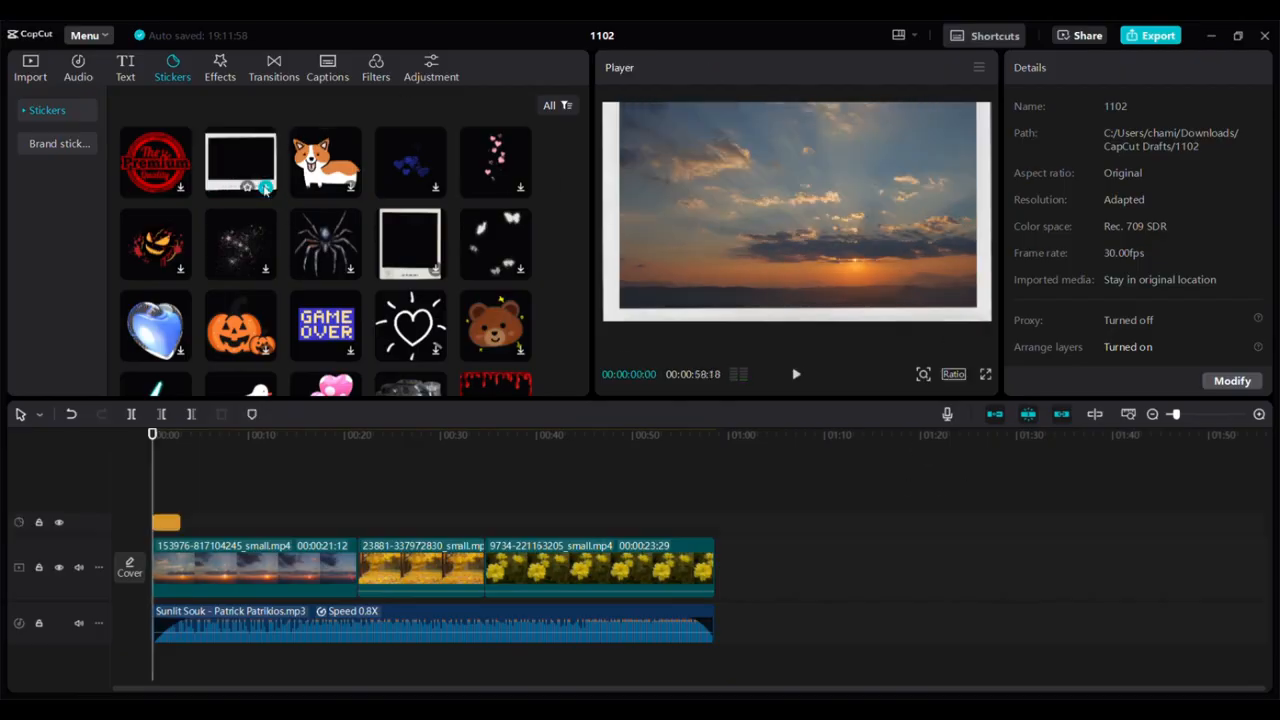
pyautogui.moveTo(185, 523); pyautogui.dragTo(716, 523)
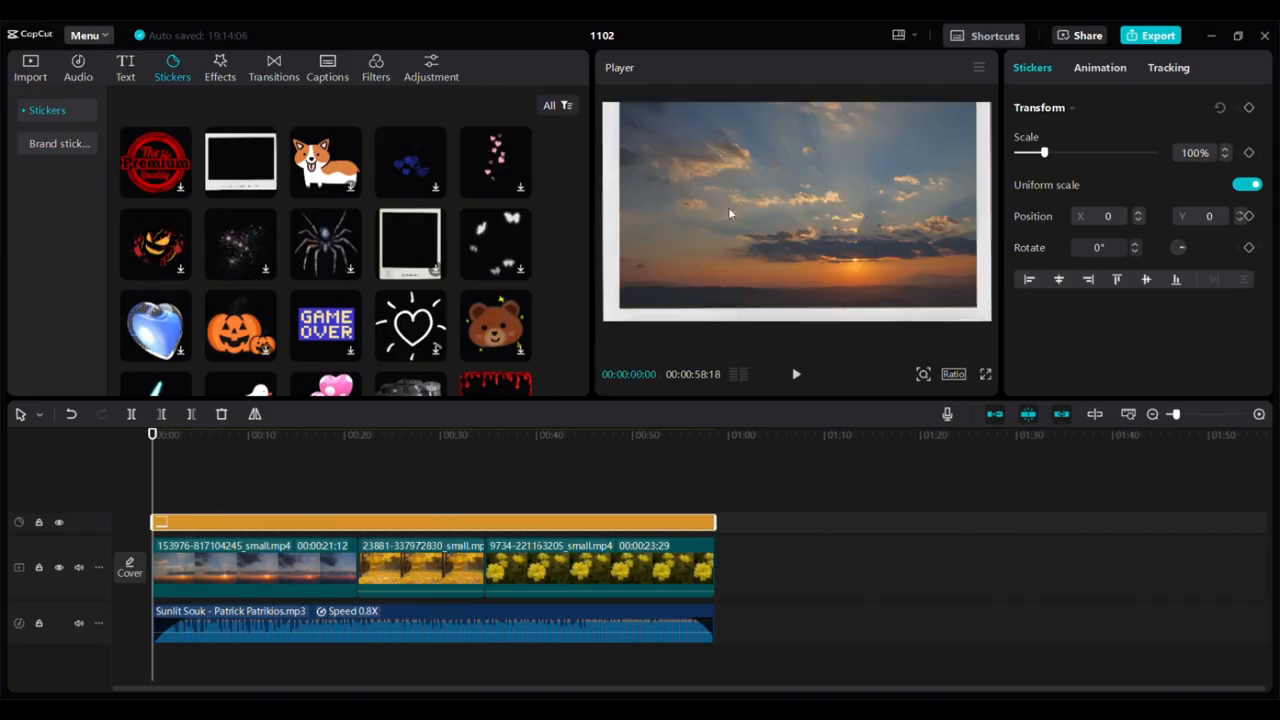
# Play the framed video to check it and delete the photo-frame sticker
pyautogui.click(797, 374)
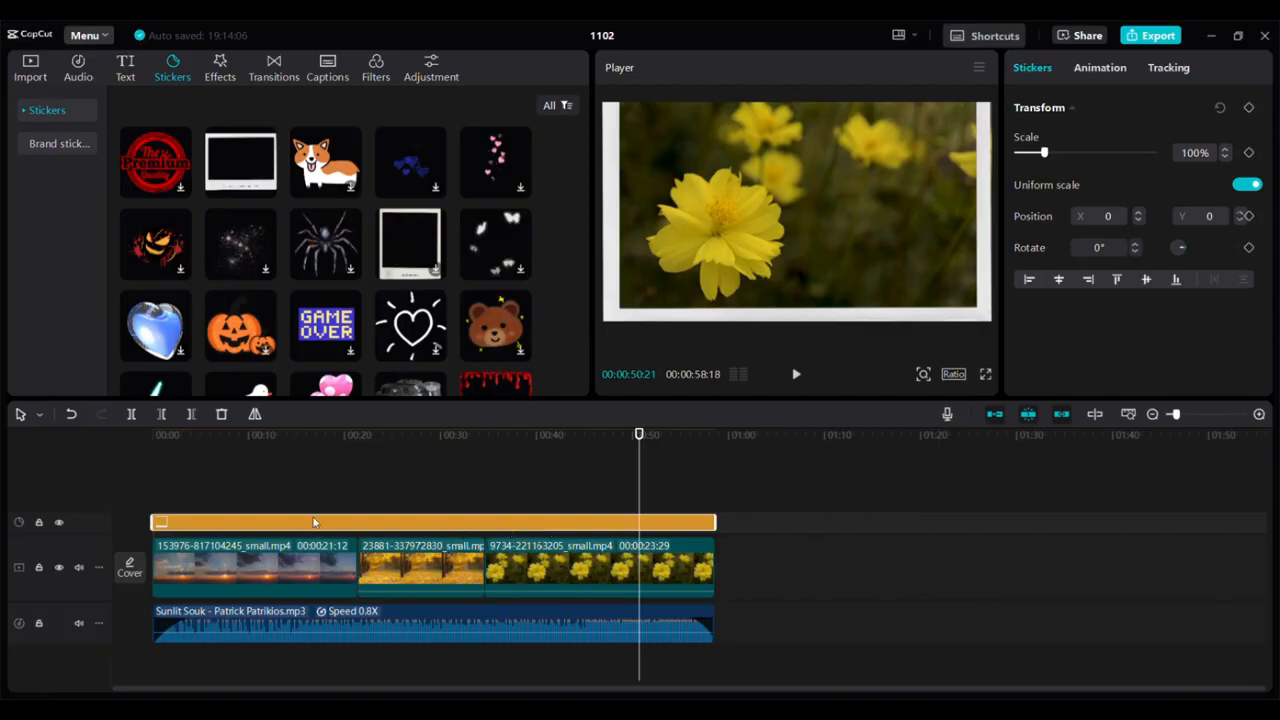
pyautogui.click(221, 415)
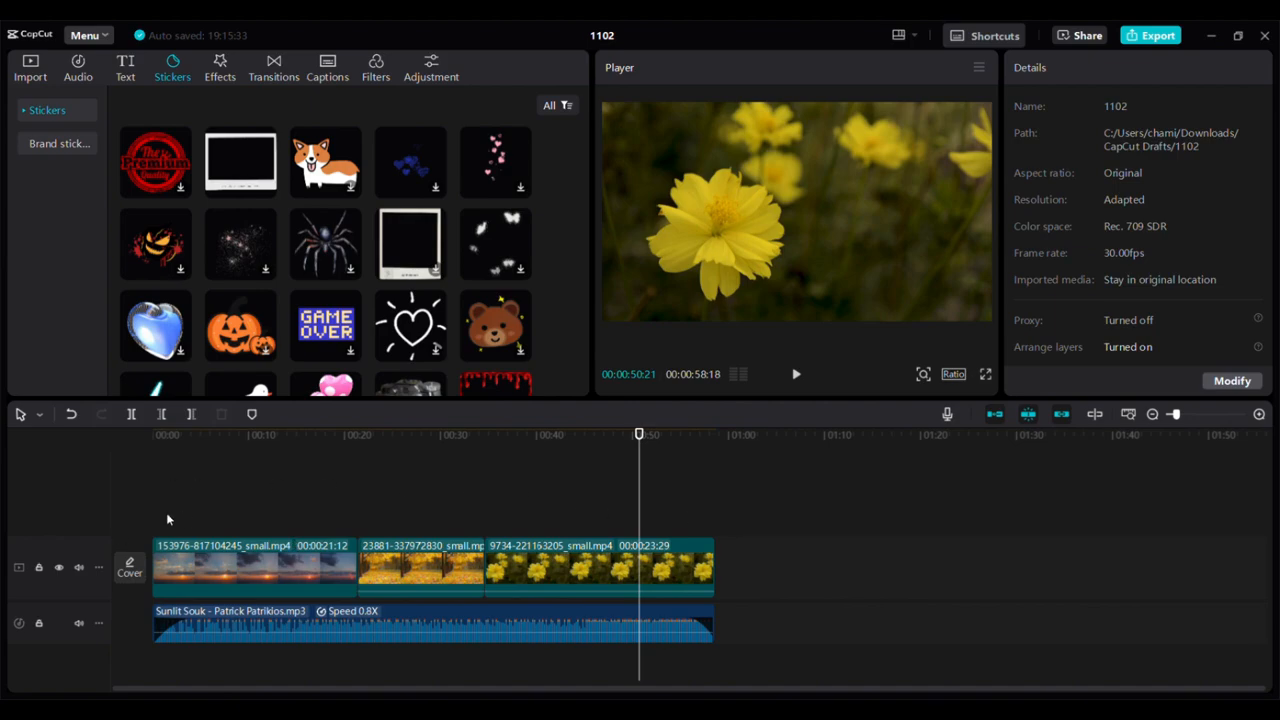
pyautogui.scroll(-4, 325, 216)
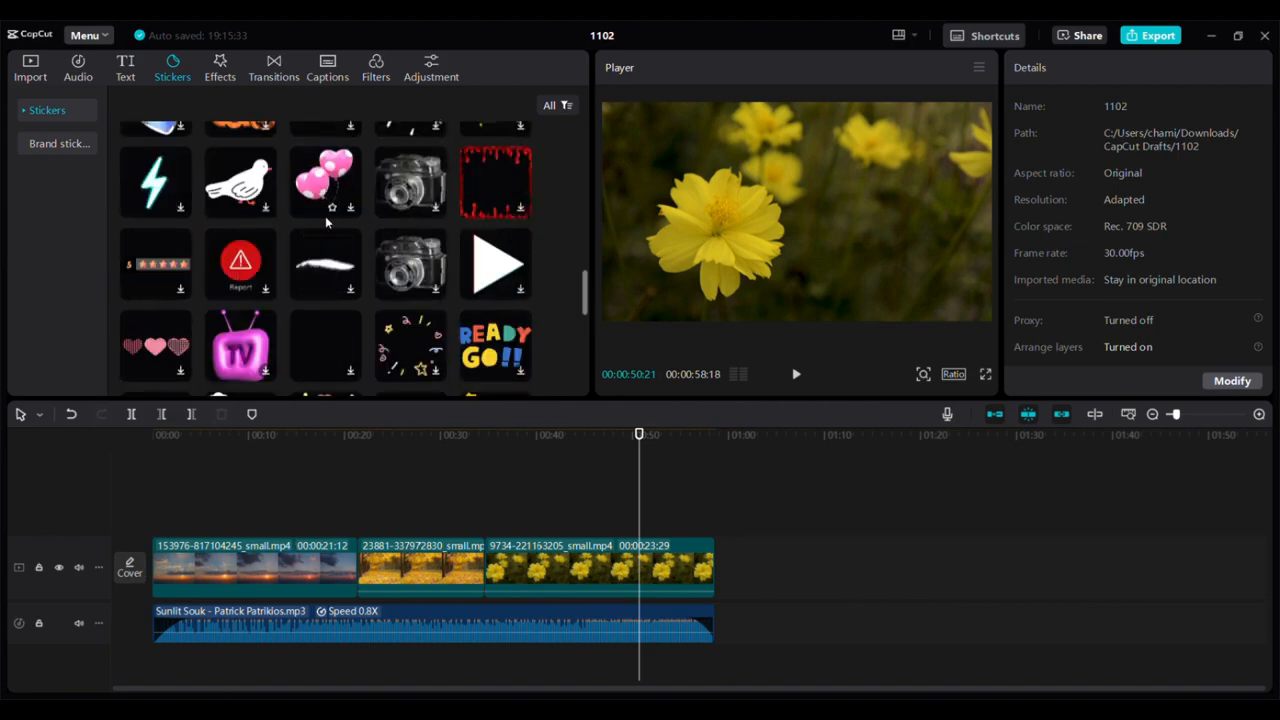
pyautogui.scroll(-10, 325, 216)
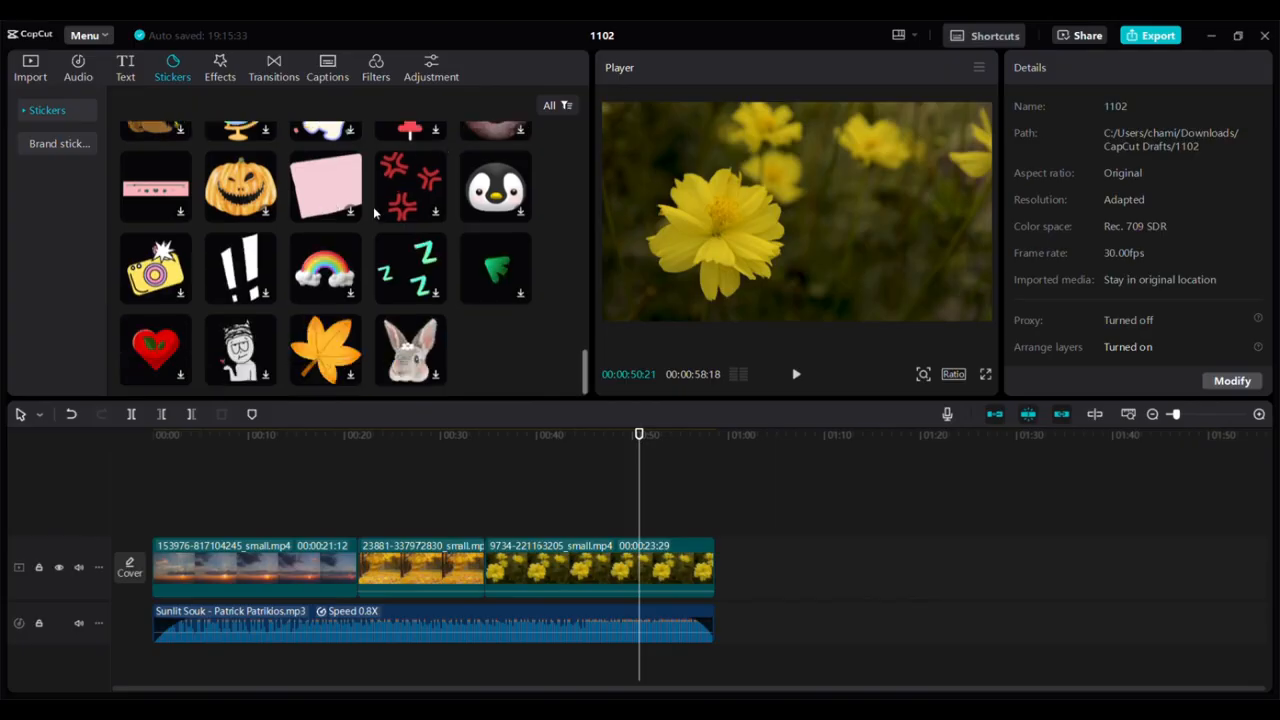
pyautogui.scroll(10, 239, 276)
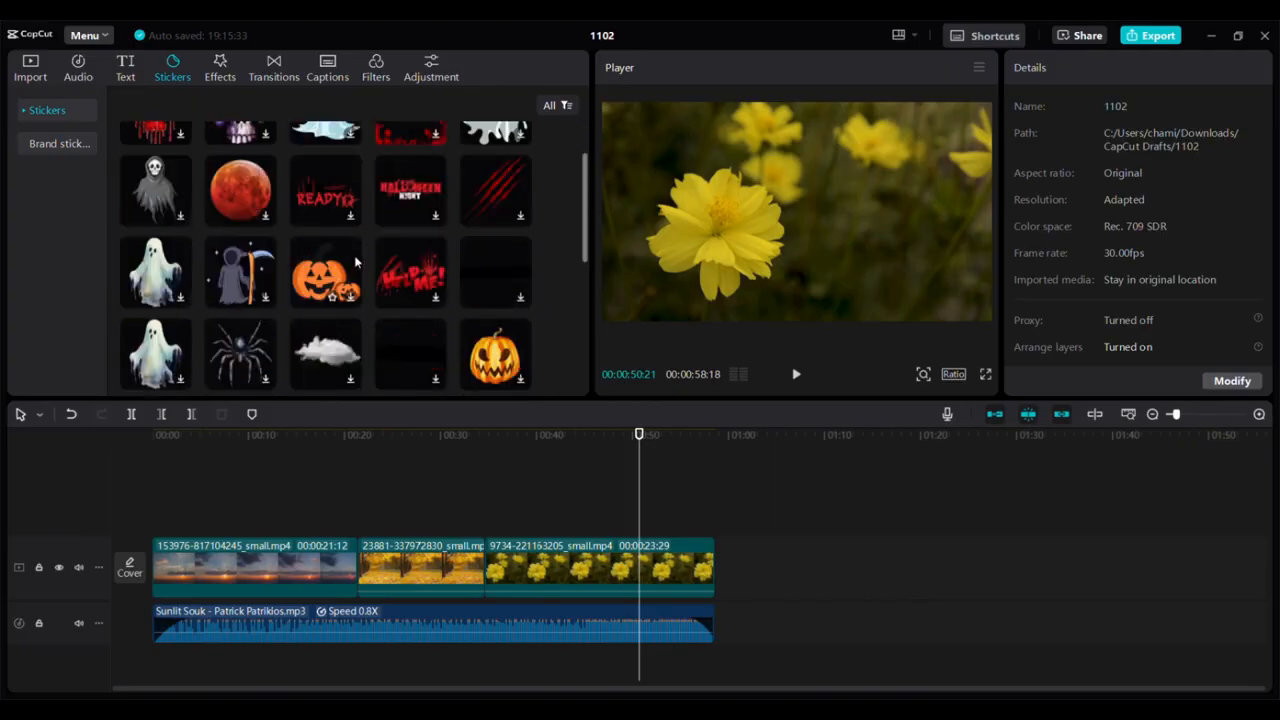
pyautogui.scroll(-6, 355, 262)
pyautogui.scroll(12, 346, 266)
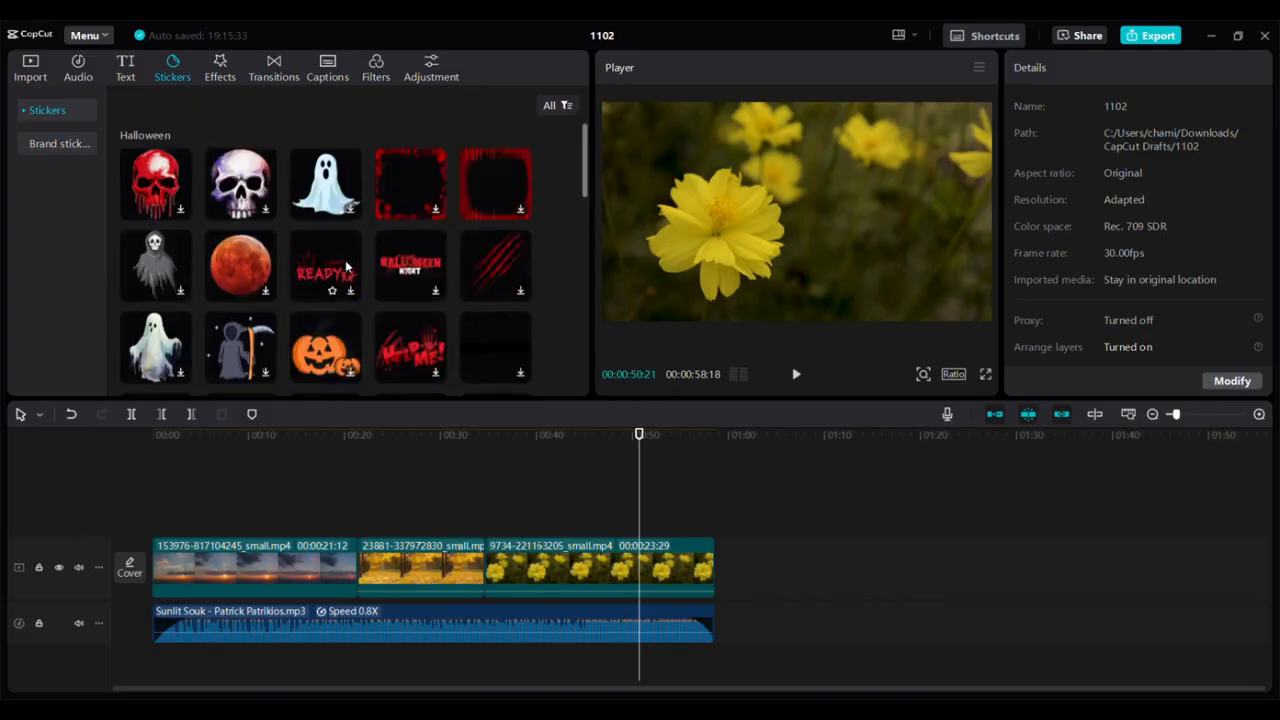
# Add the Horizontal Open video effect at the very start of the video
pyautogui.click(222, 70)
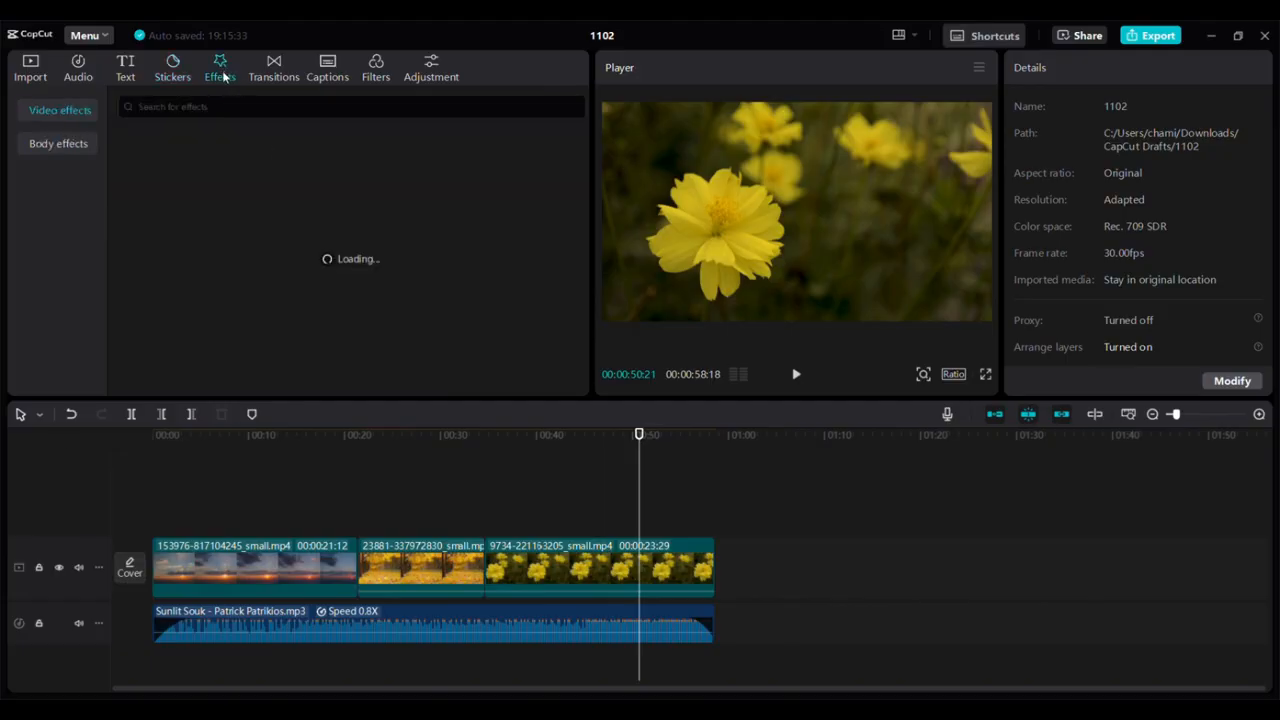
pyautogui.click(161, 519)
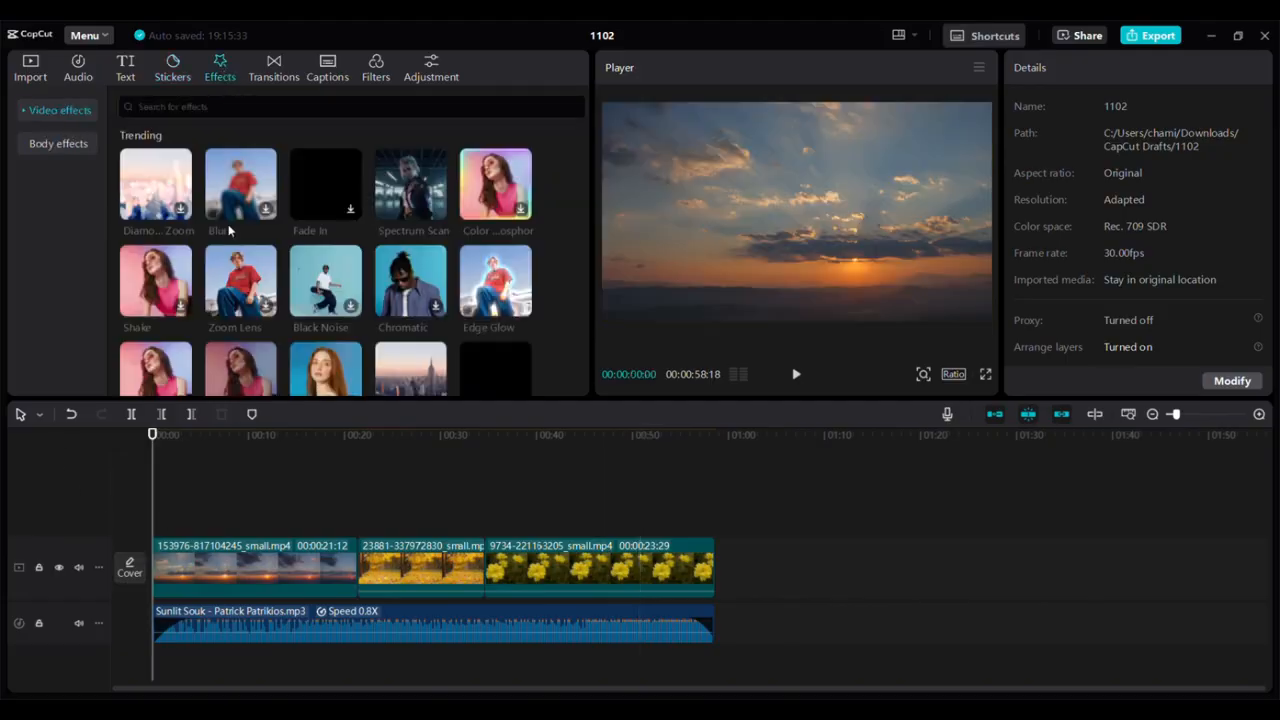
pyautogui.scroll(-2, 226, 232)
pyautogui.scroll(2, 223, 232)
pyautogui.scroll(-2, 410, 300)
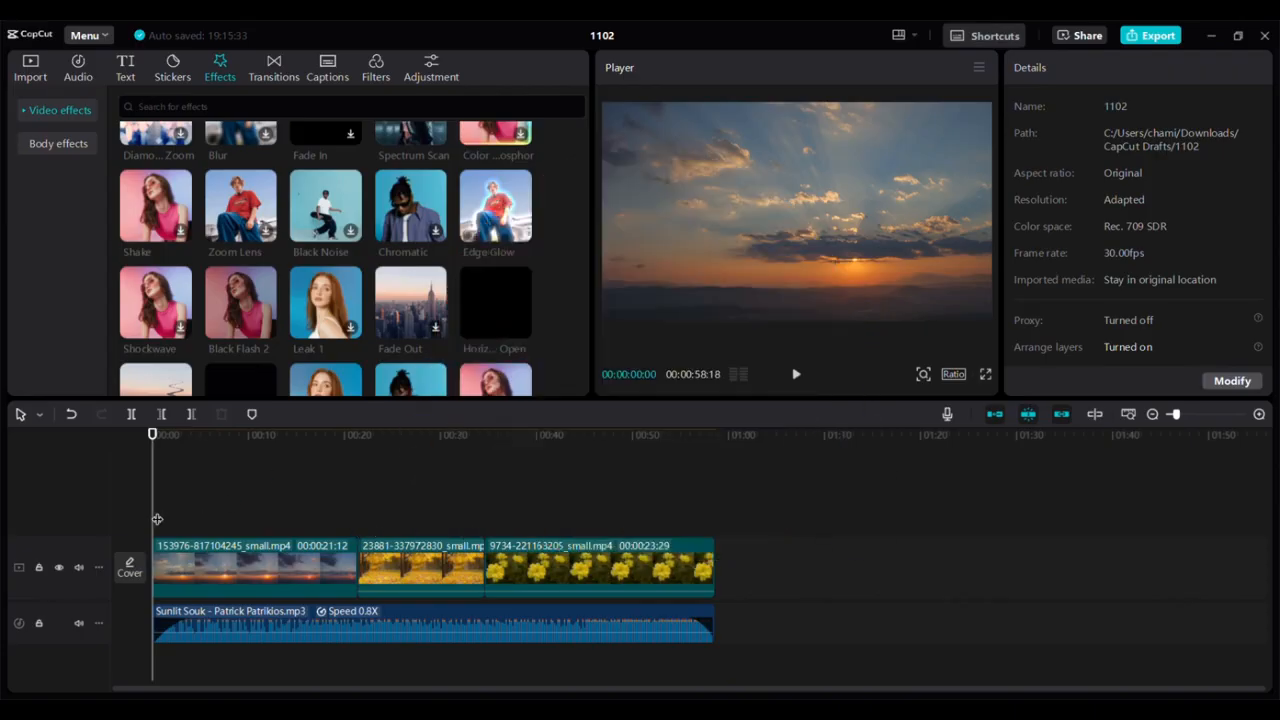
pyautogui.moveTo(522, 333)
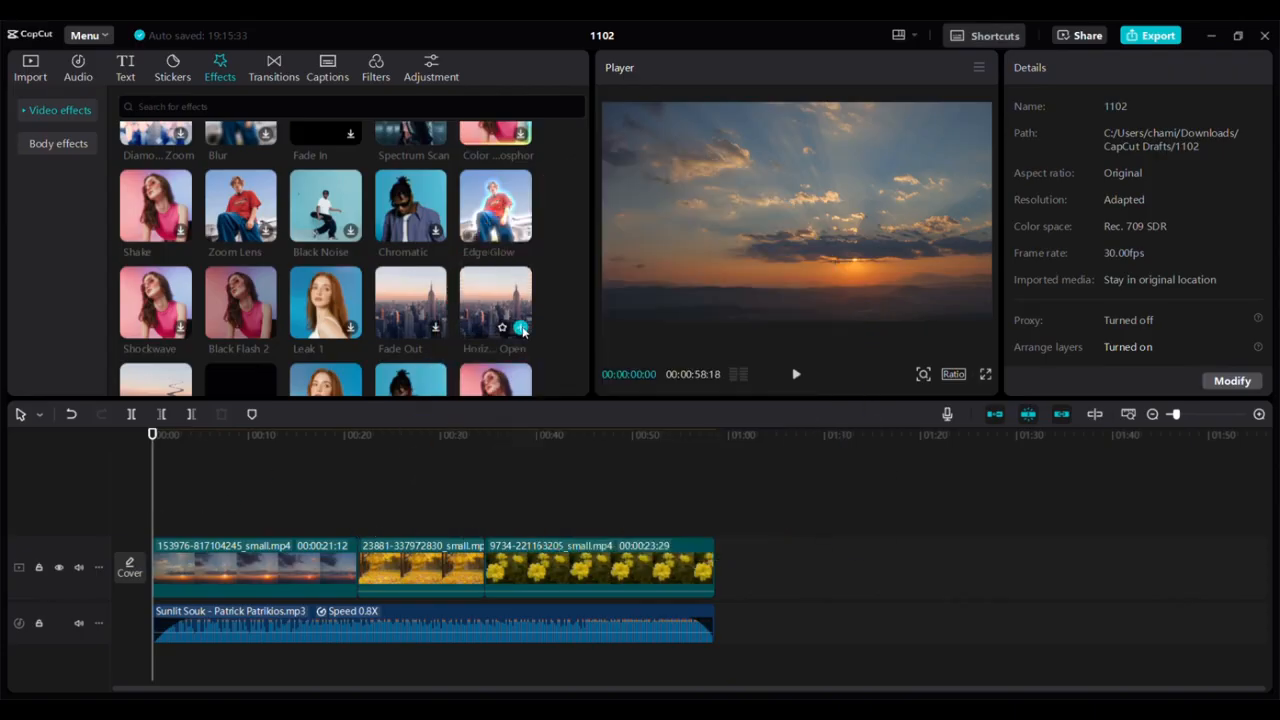
pyautogui.click(520, 328)
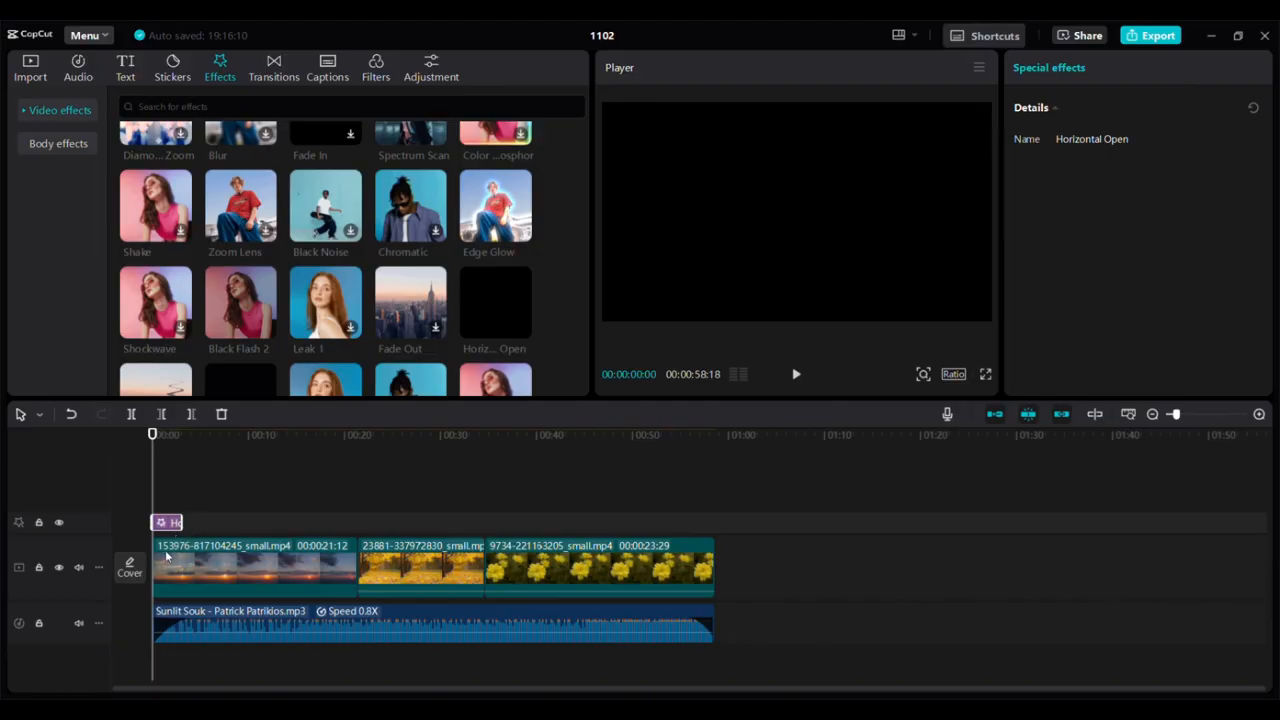
pyautogui.click(166, 547)
pyautogui.click(172, 512)
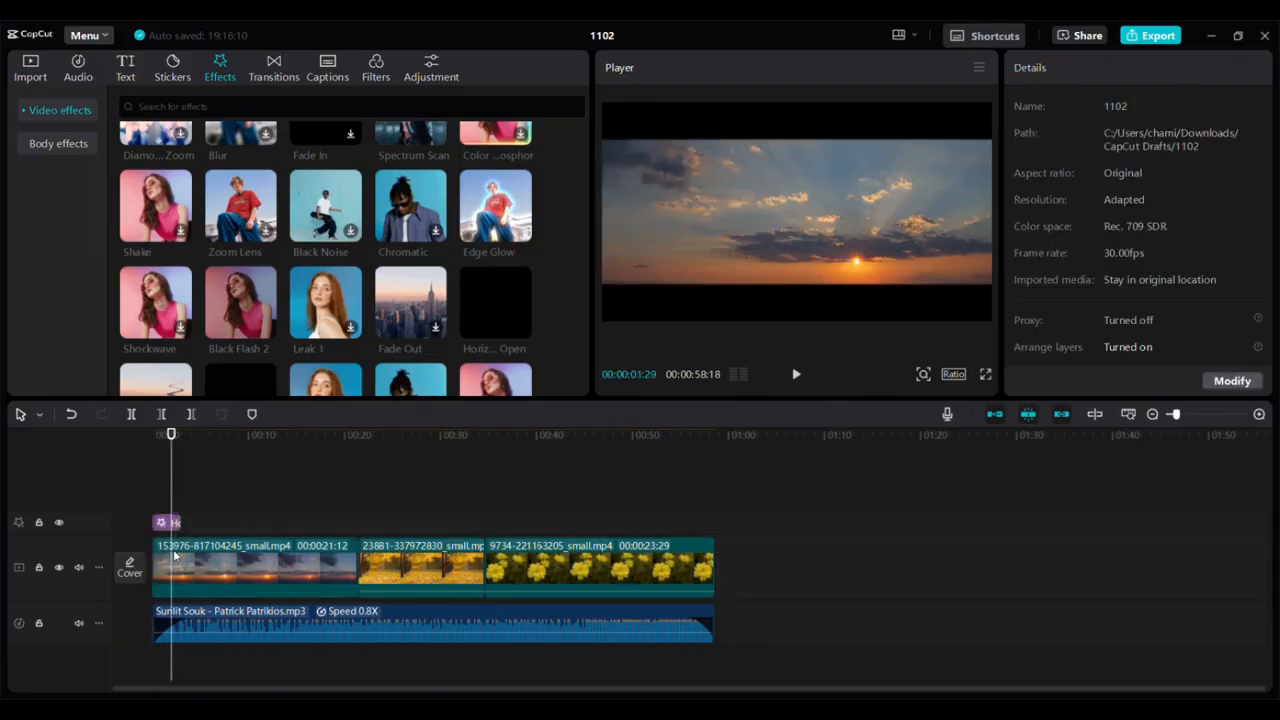
pyautogui.click(173, 549)
pyautogui.click(161, 414)
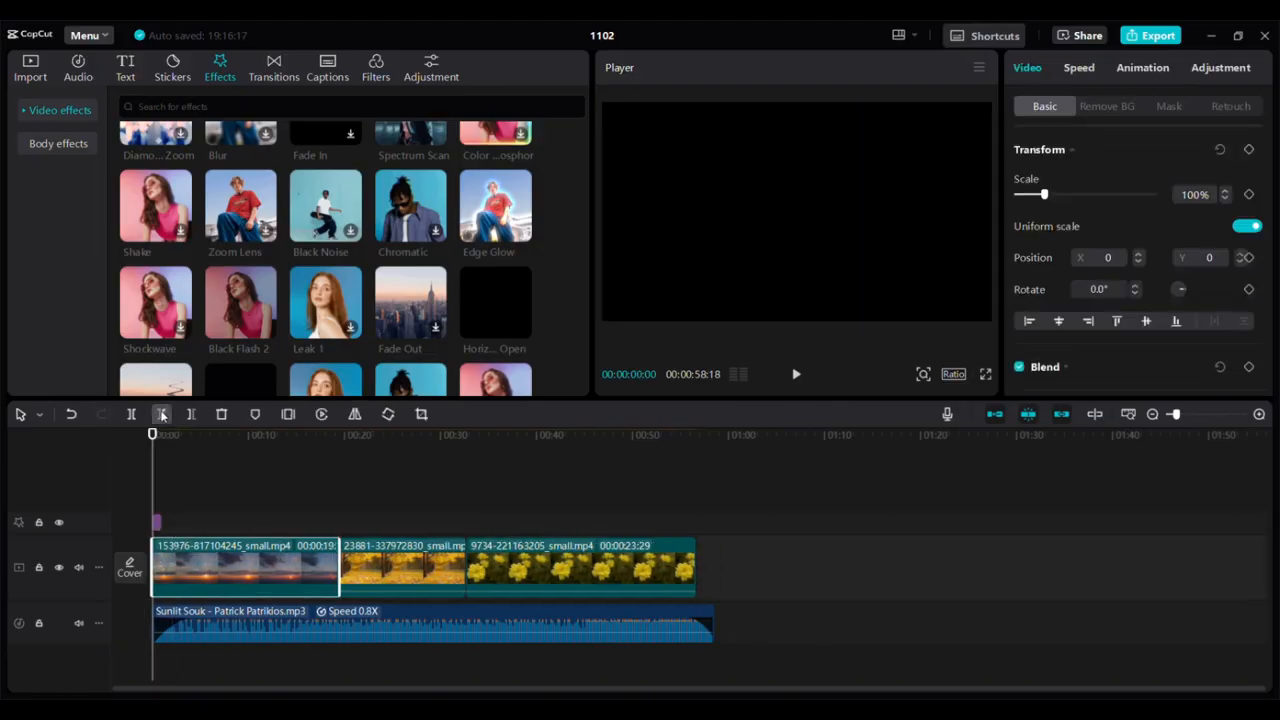
pyautogui.click(71, 414)
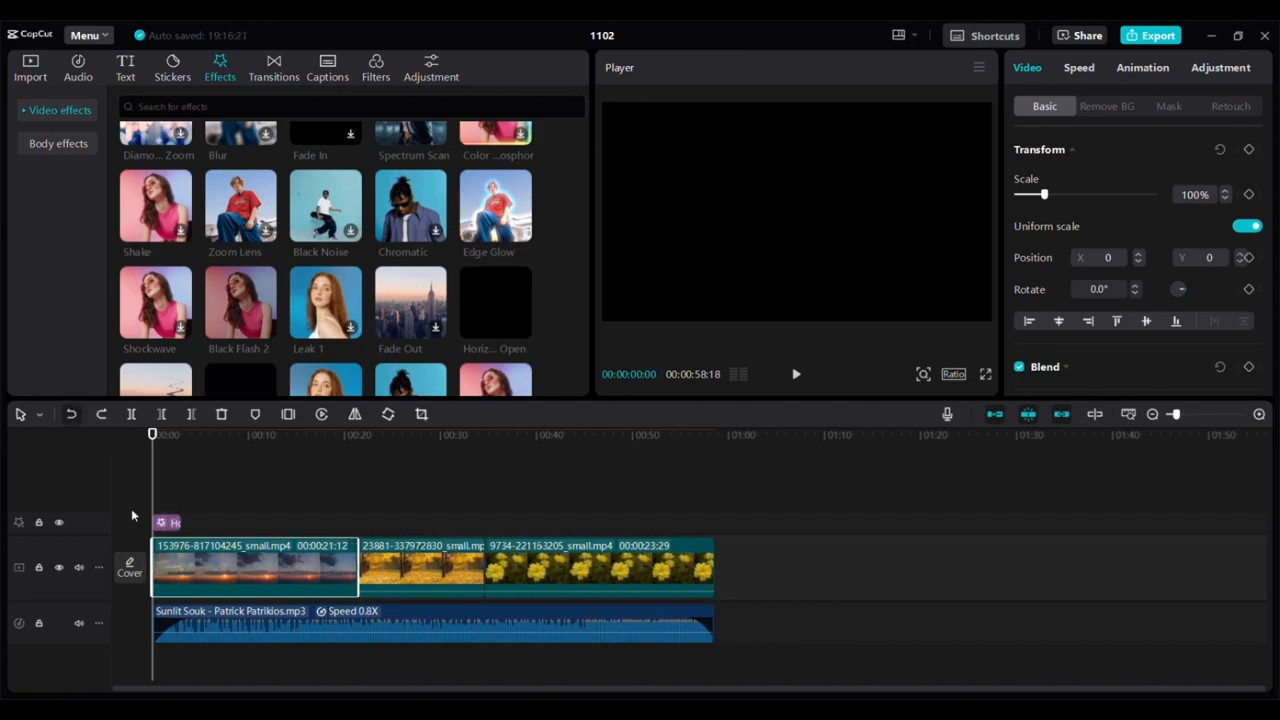
# Shorten the Horizontal Open effect at the start of the video to about half its length and play the opening
pyautogui.click(166, 521)
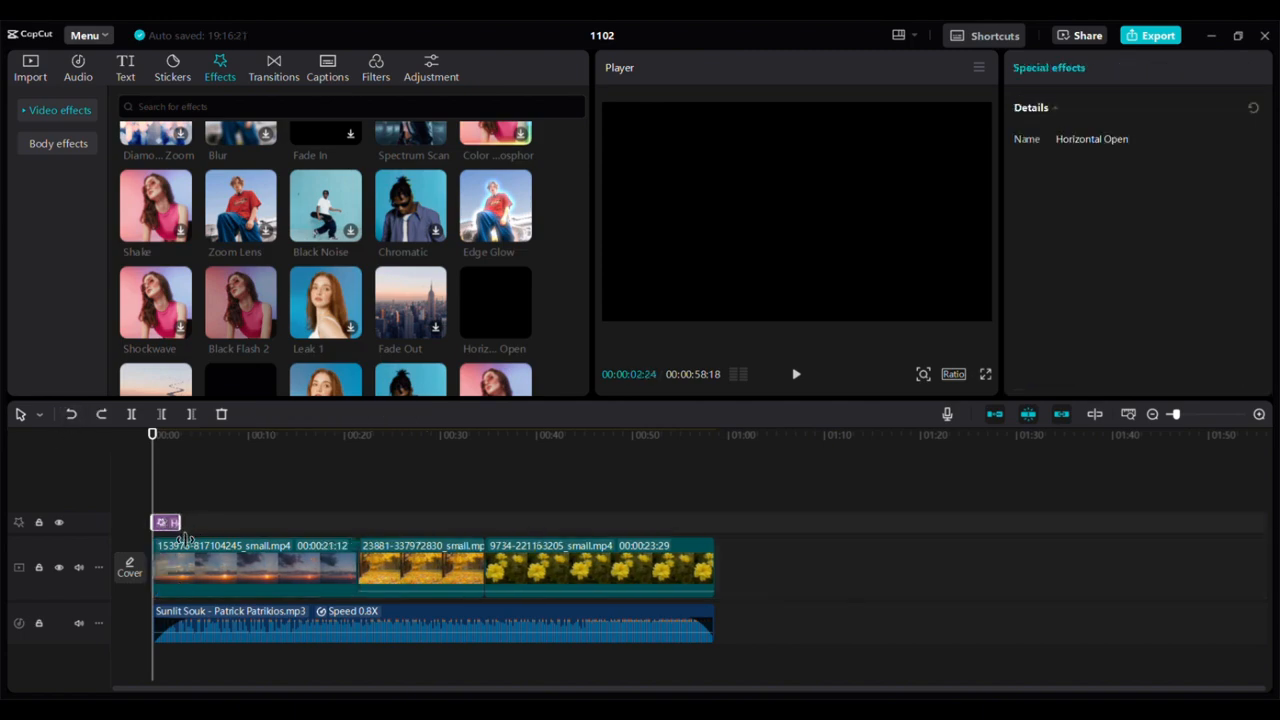
pyautogui.moveTo(184, 522); pyautogui.dragTo(170, 524)
pyautogui.click(208, 479)
pyautogui.click(151, 494)
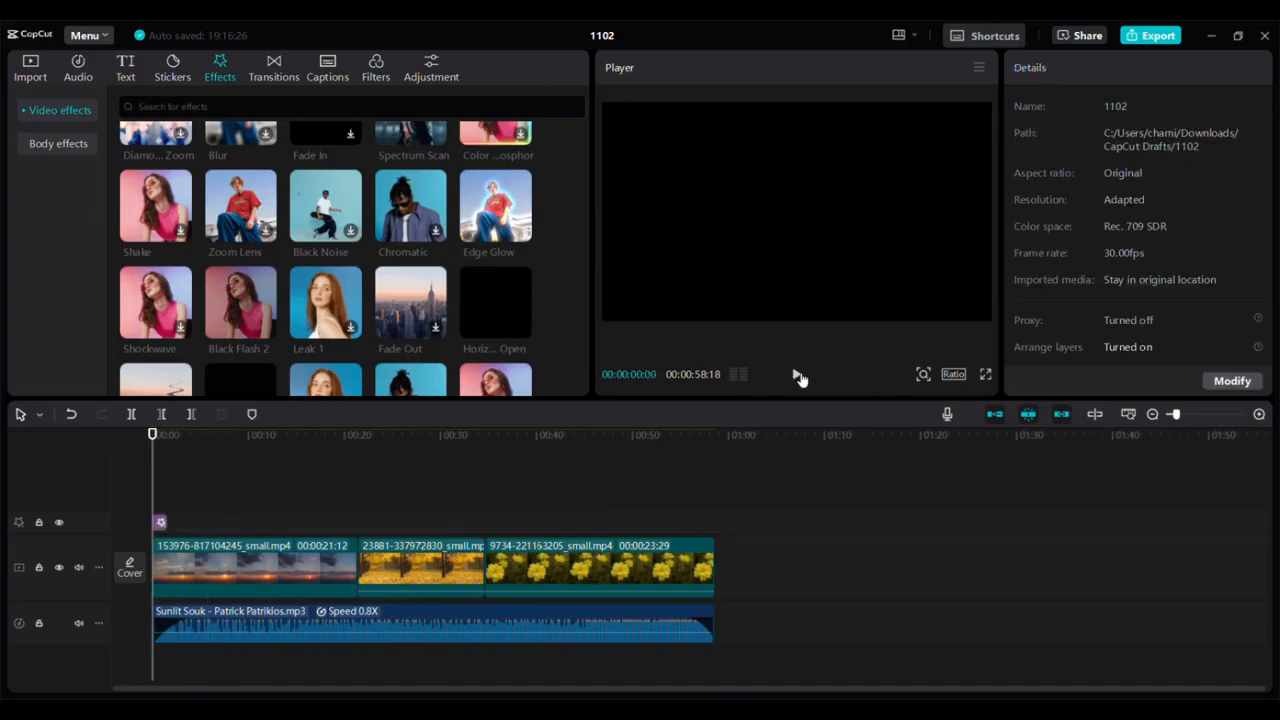
pyautogui.click(797, 375)
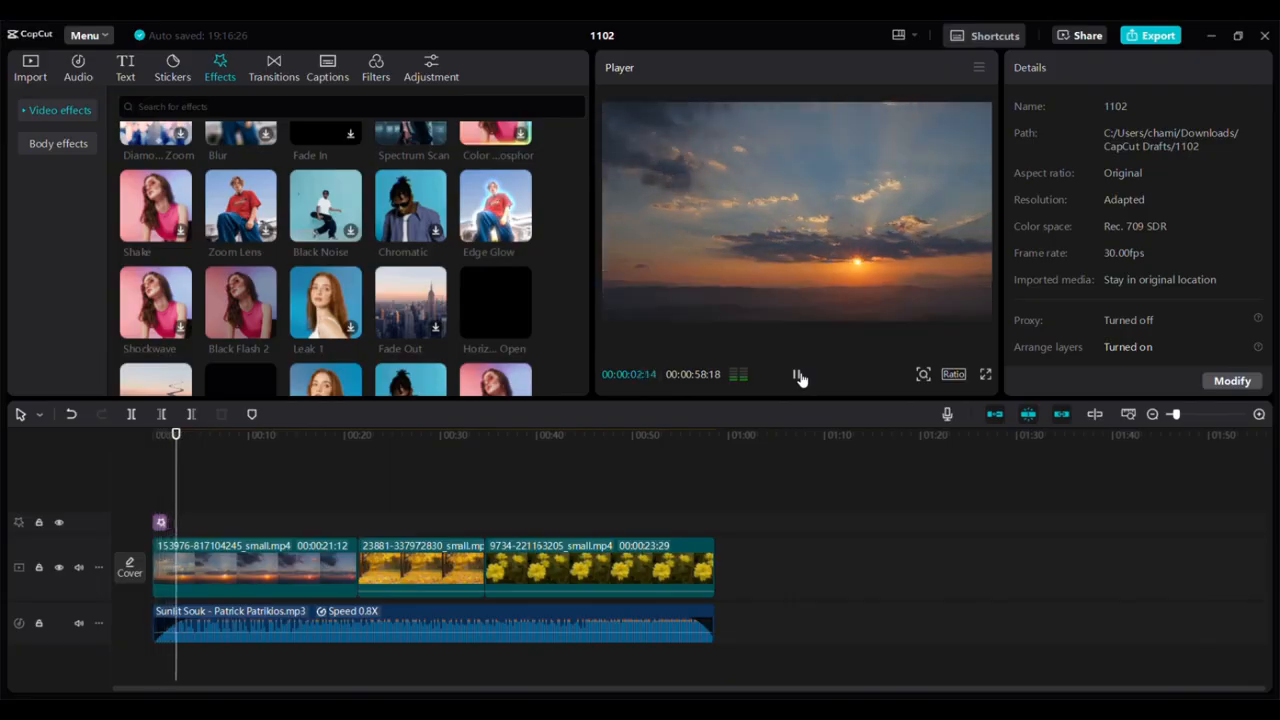
pyautogui.click(799, 376)
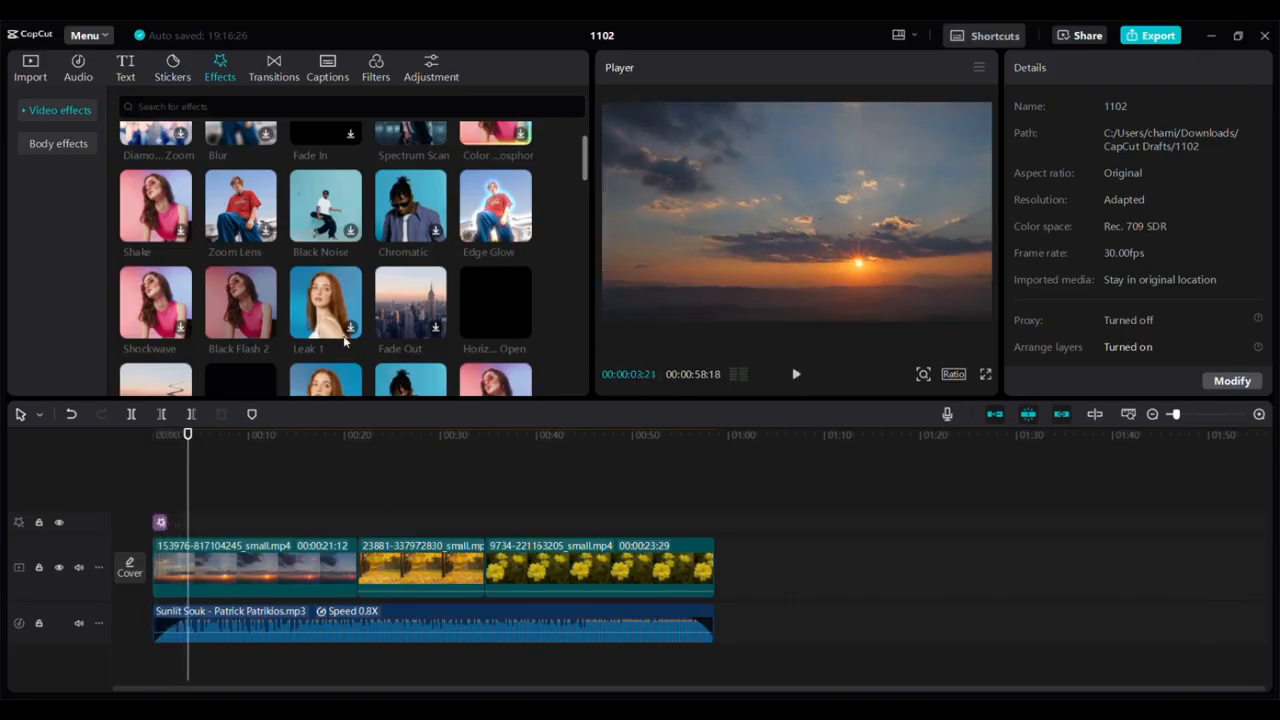
# Download the Camera Focus video effect and add it at the start of the second clip, at 00:00:21:12
pyautogui.scroll(-2, 340, 300)
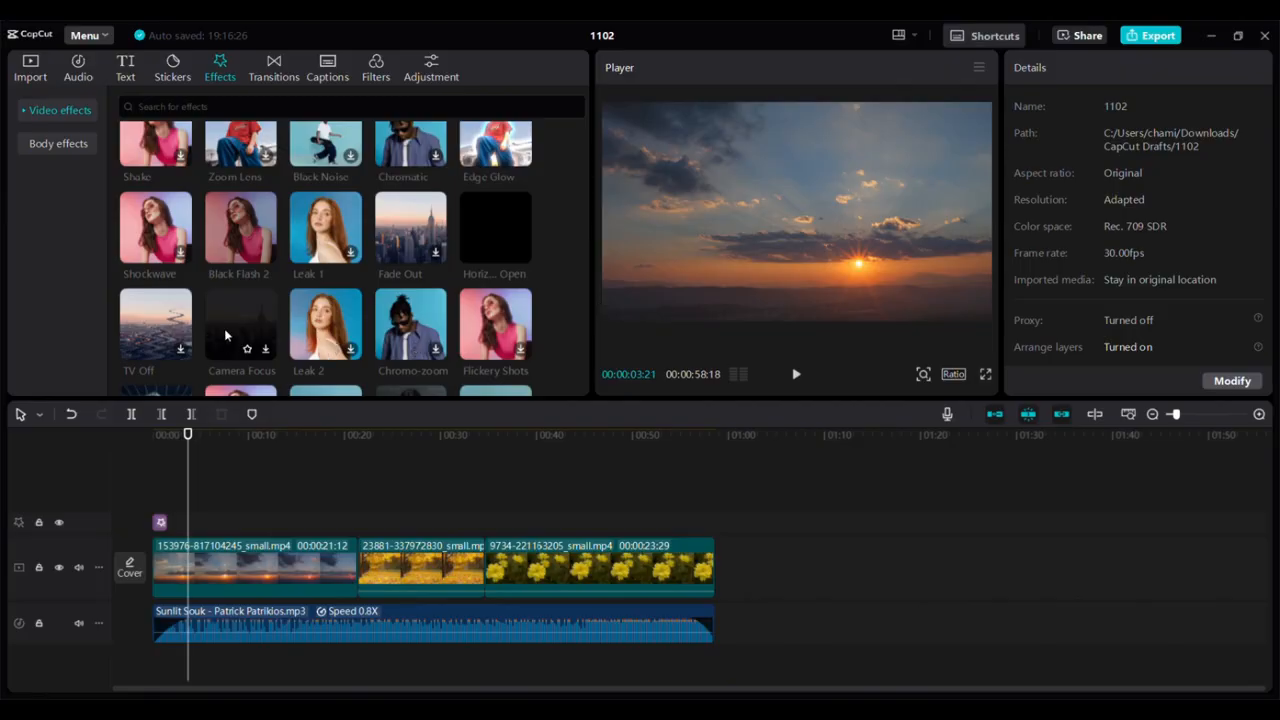
pyautogui.click(362, 521)
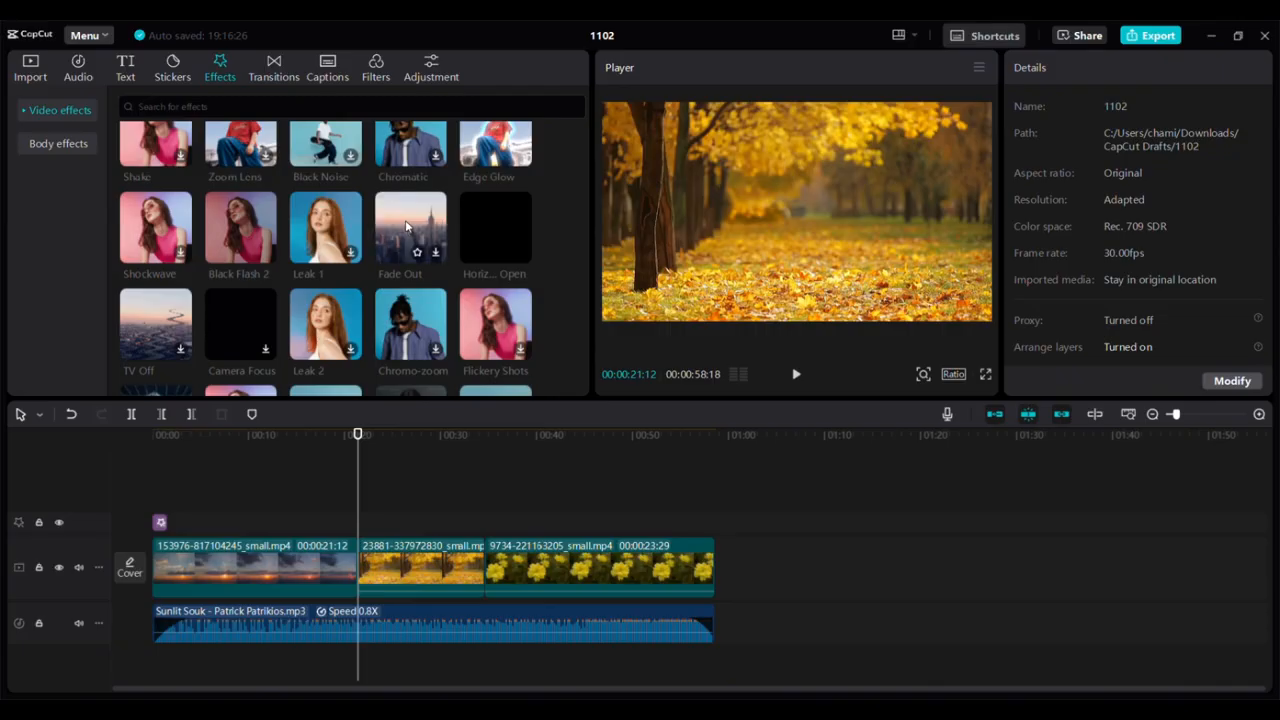
pyautogui.scroll(-1, 253, 280)
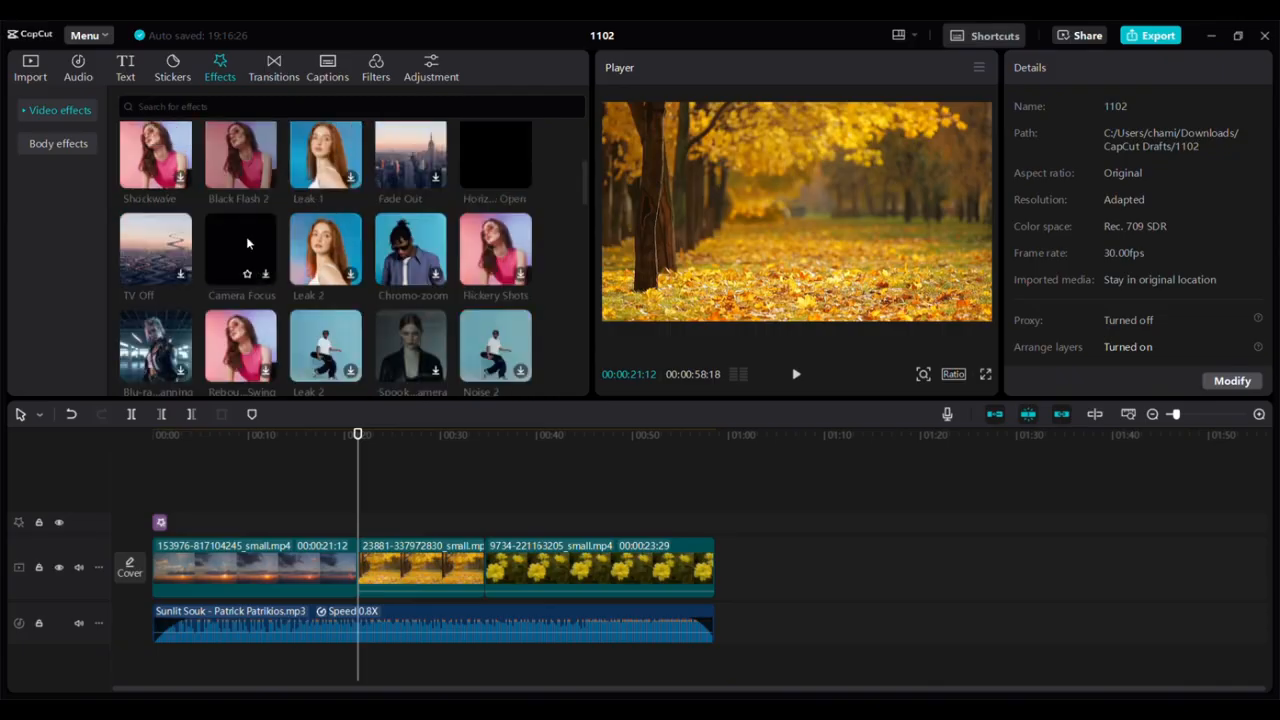
pyautogui.scroll(-1, 240, 240)
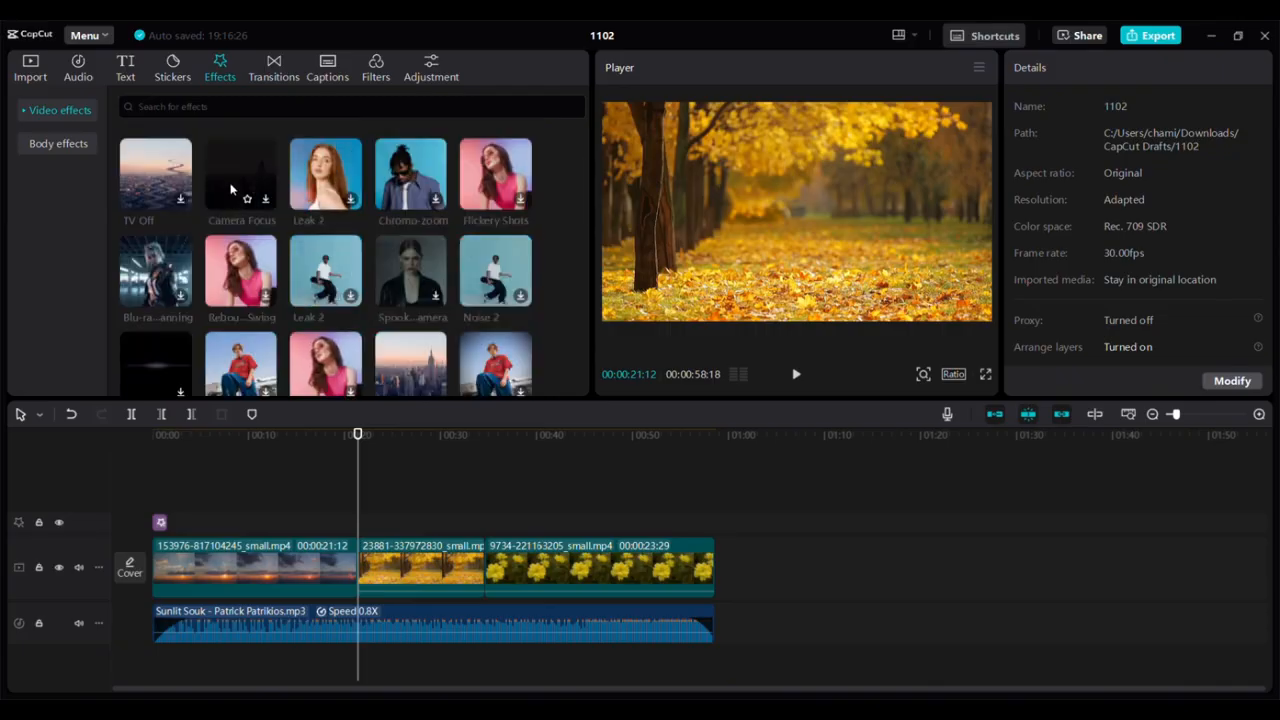
pyautogui.scroll(2, 478, 219)
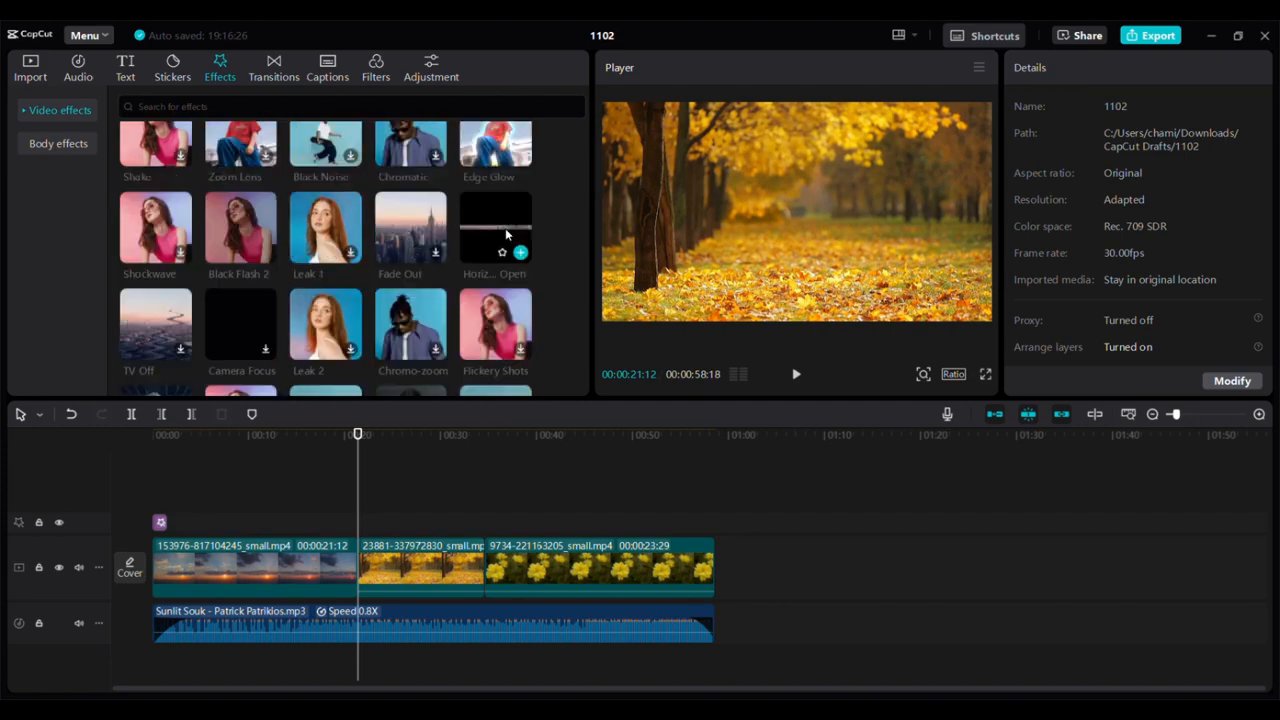
pyautogui.click(266, 352)
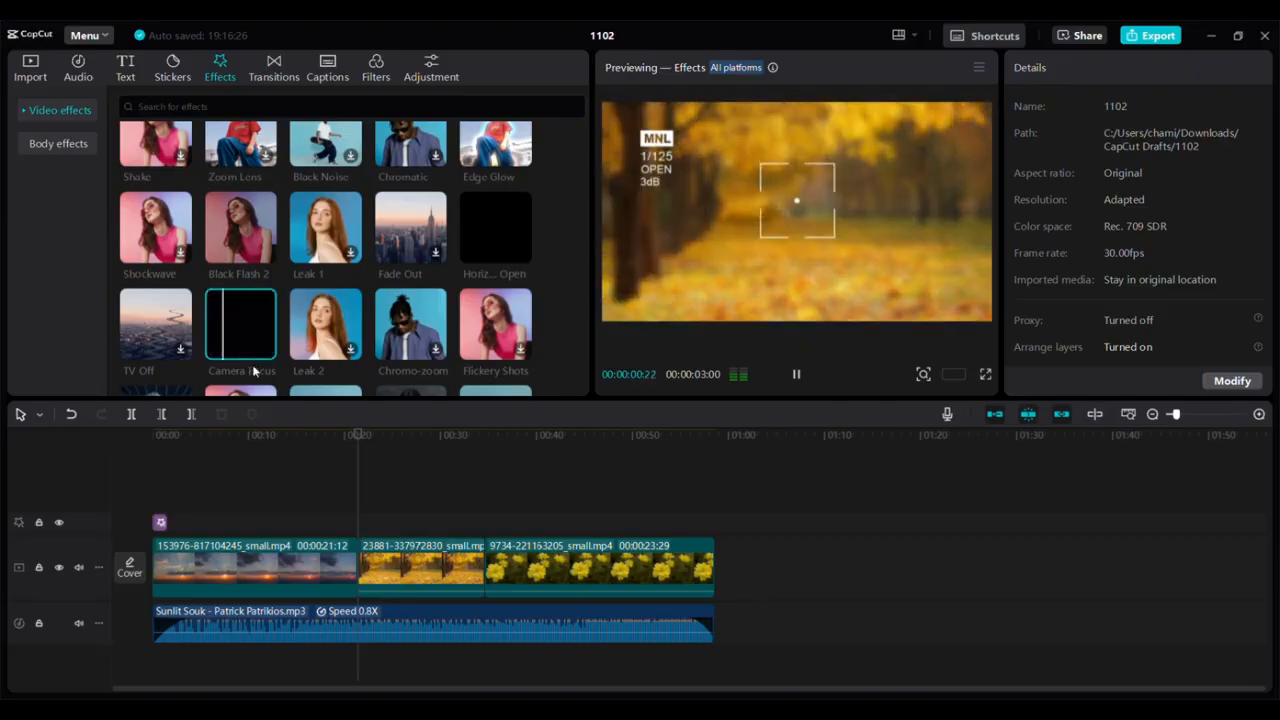
pyautogui.click(265, 349)
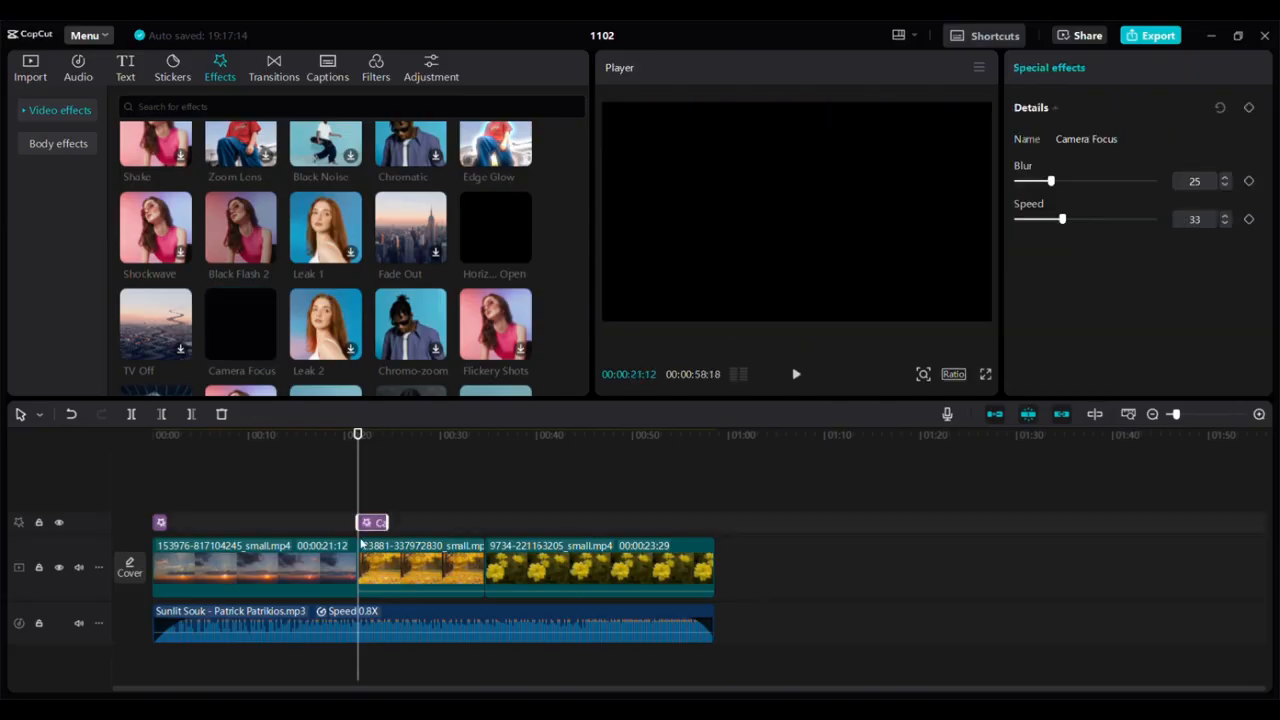
# Move the Camera Focus effect earlier so it spans the cut between the first and second clips, on the same track as Horizontal Open
pyautogui.moveTo(367, 533); pyautogui.dragTo(363, 530)
pyautogui.click(340, 504)
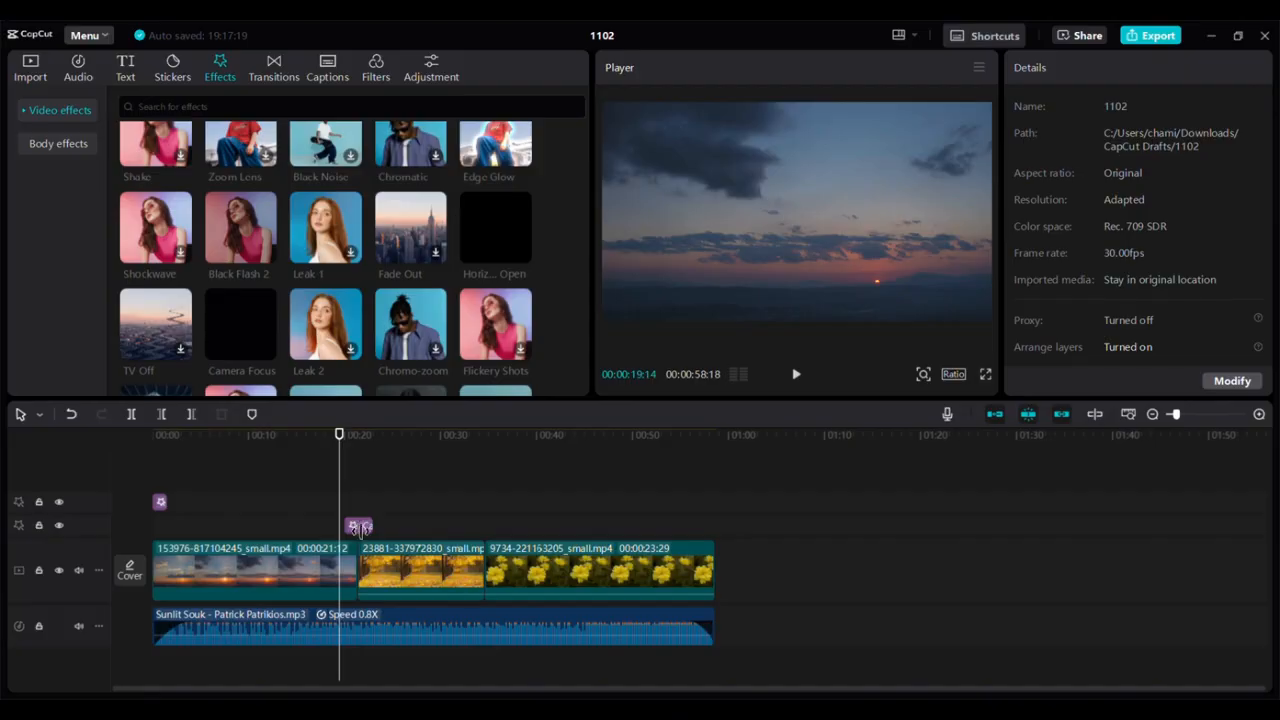
pyautogui.moveTo(358, 537); pyautogui.dragTo(358, 510)
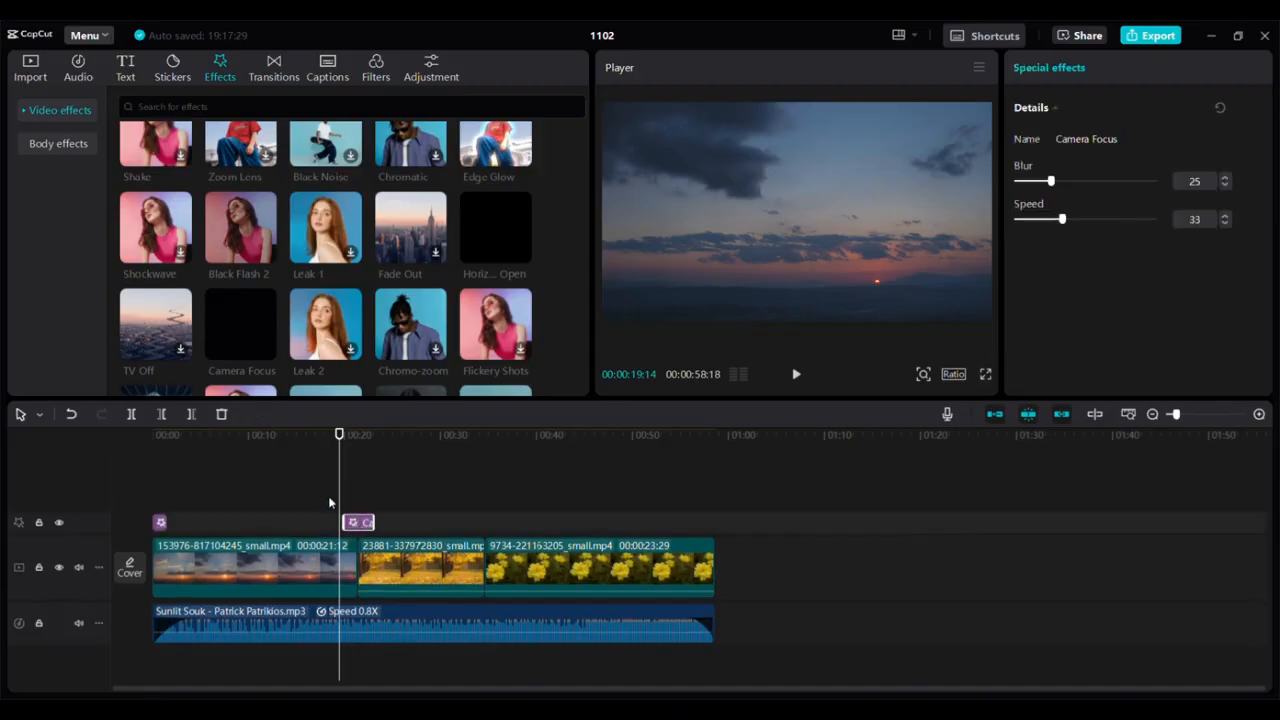
# Hide and show the effects track to try its visibility setting, and lock the track
pyautogui.click(58, 523)
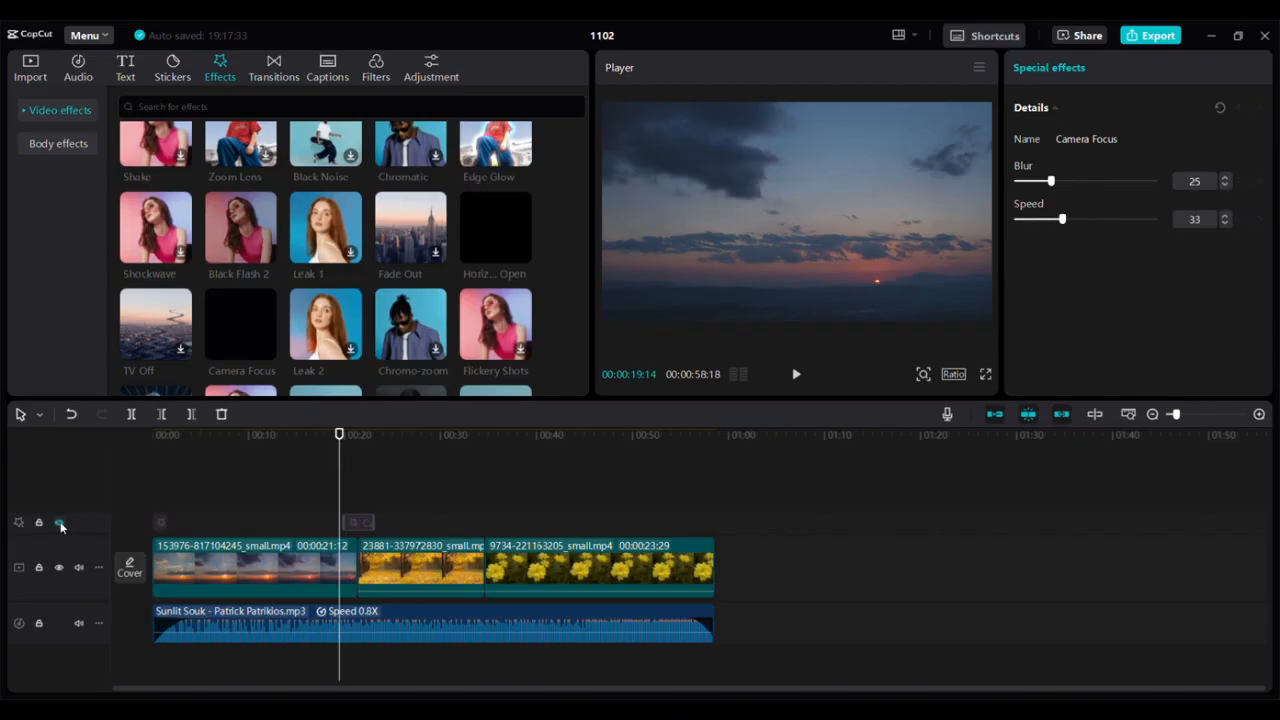
pyautogui.click(59, 523)
pyautogui.click(39, 523)
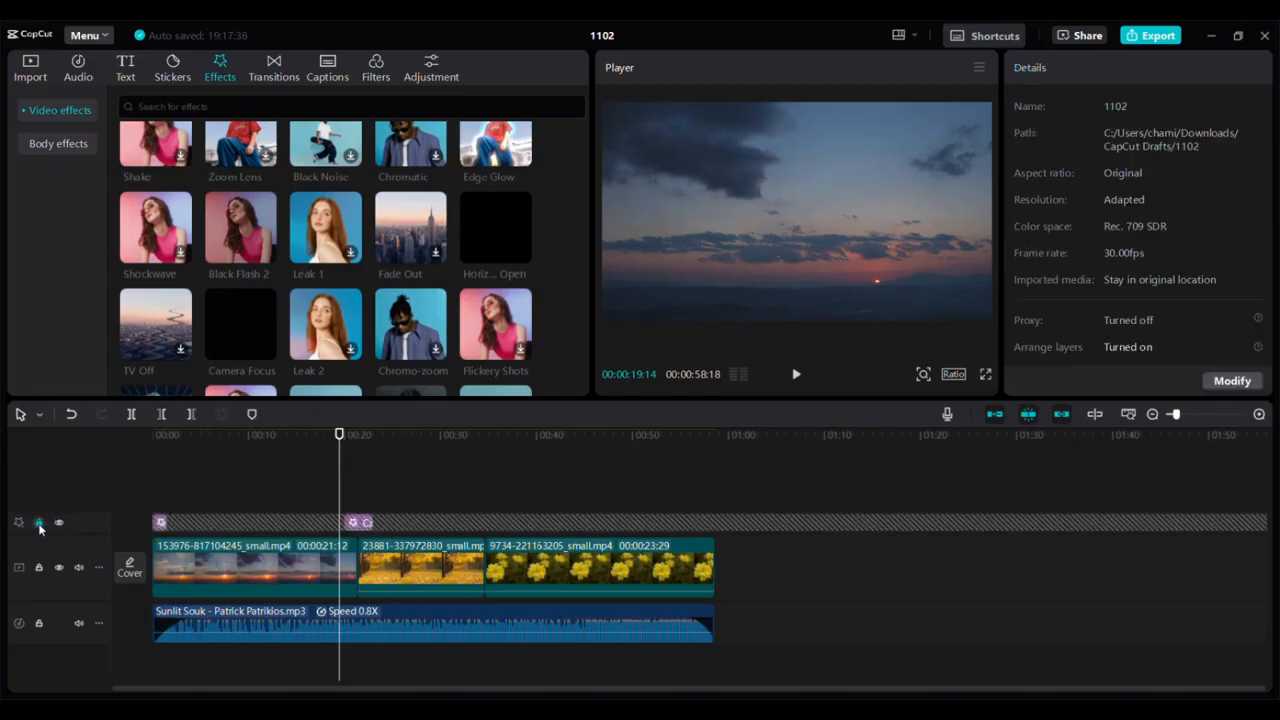
pyautogui.click(56, 525)
pyautogui.click(53, 529)
pyautogui.click(38, 525)
pyautogui.click(40, 523)
# Try selecting items on the locked effects track, unlock it, and hide and show it once more
pyautogui.click(211, 533)
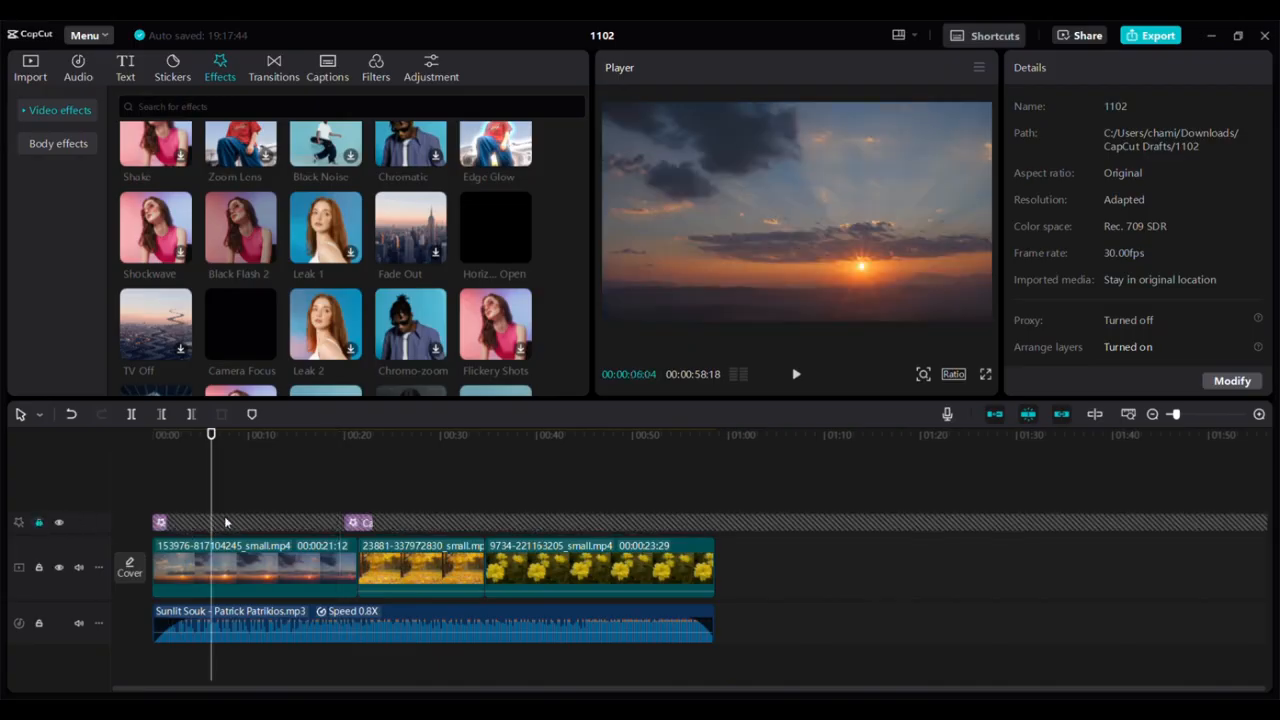
pyautogui.click(225, 521)
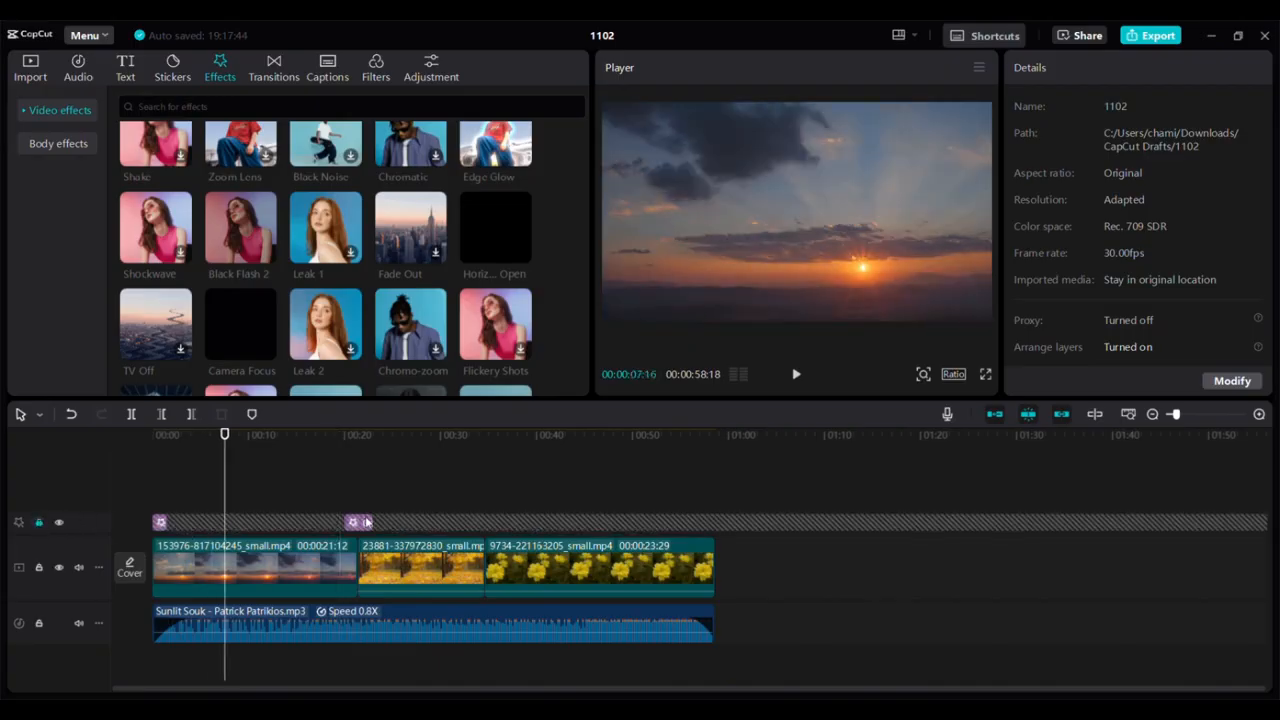
pyautogui.click(297, 574)
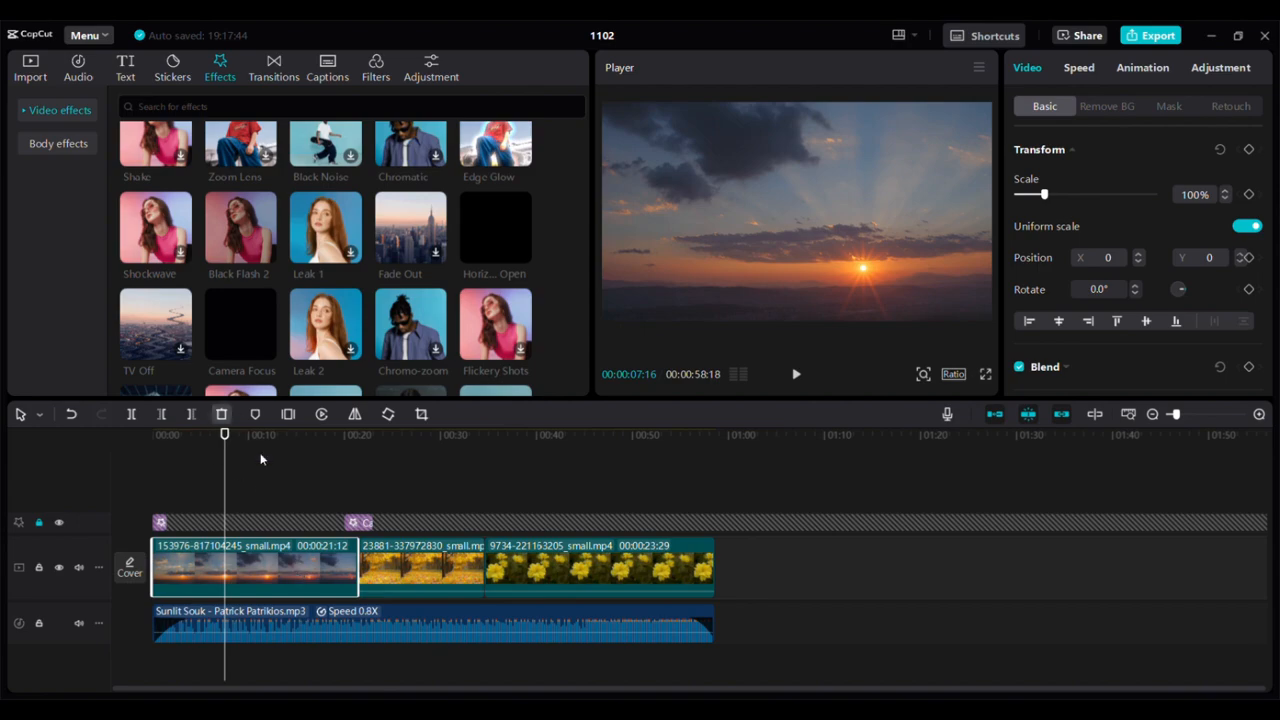
pyautogui.click(306, 527)
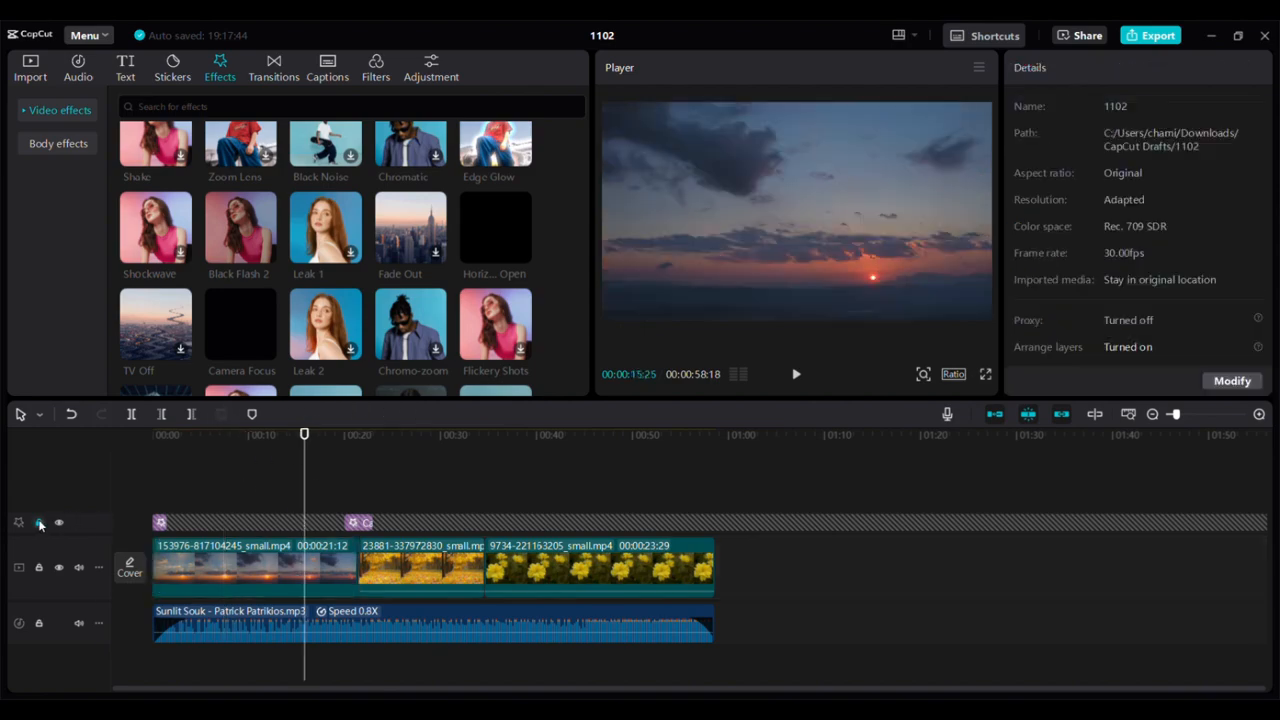
pyautogui.click(39, 522)
pyautogui.click(60, 522)
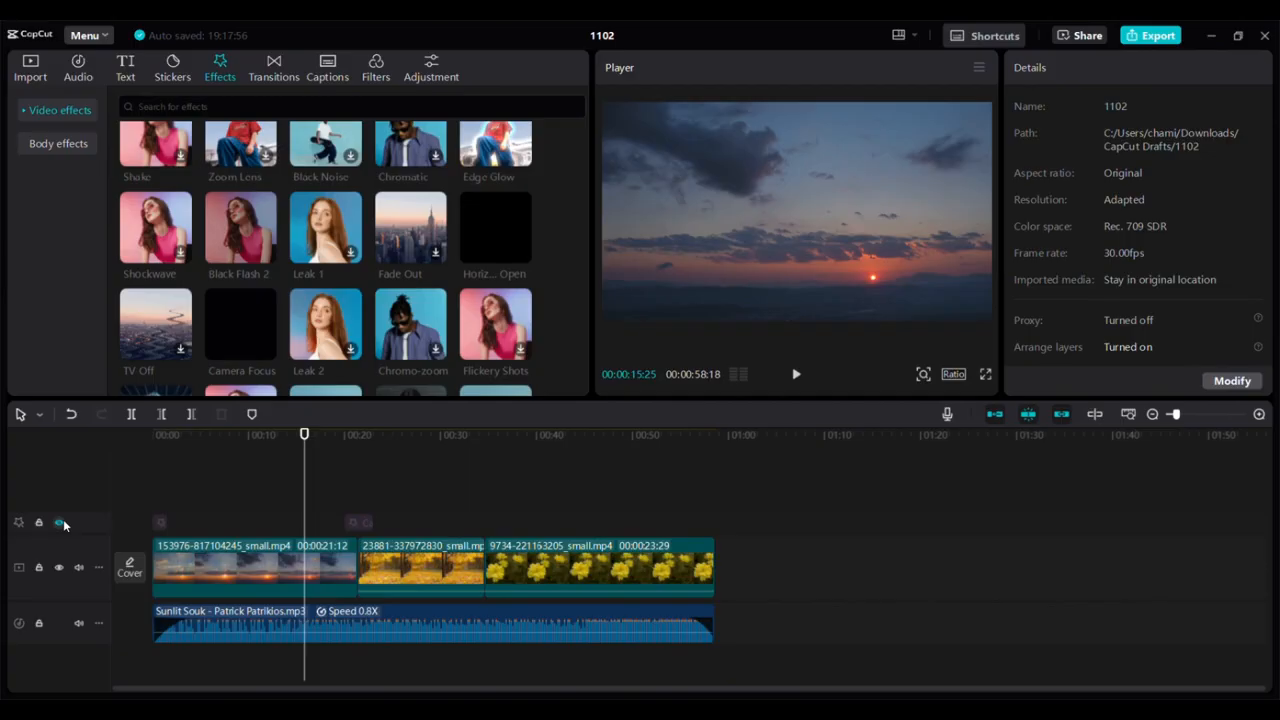
pyautogui.click(61, 522)
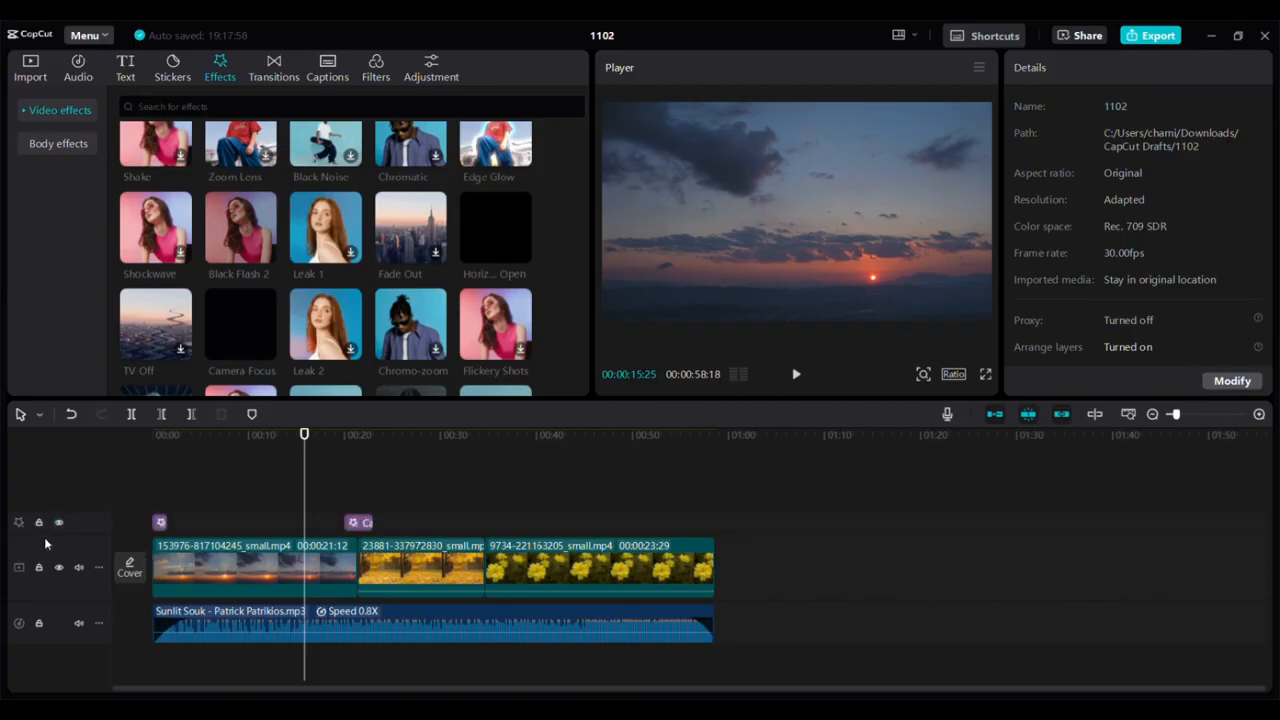
# Play the passage from the first clip into the second to check the Camera Focus effect
pyautogui.click(338, 498)
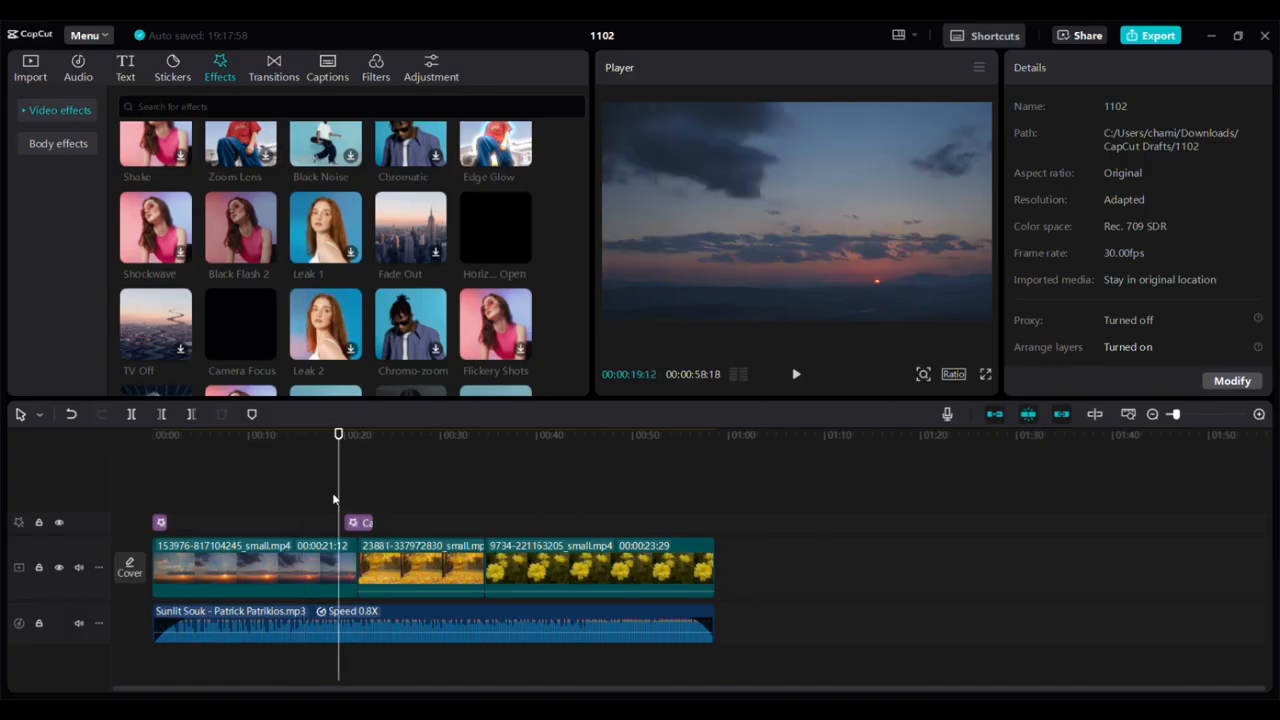
pyautogui.click(796, 374)
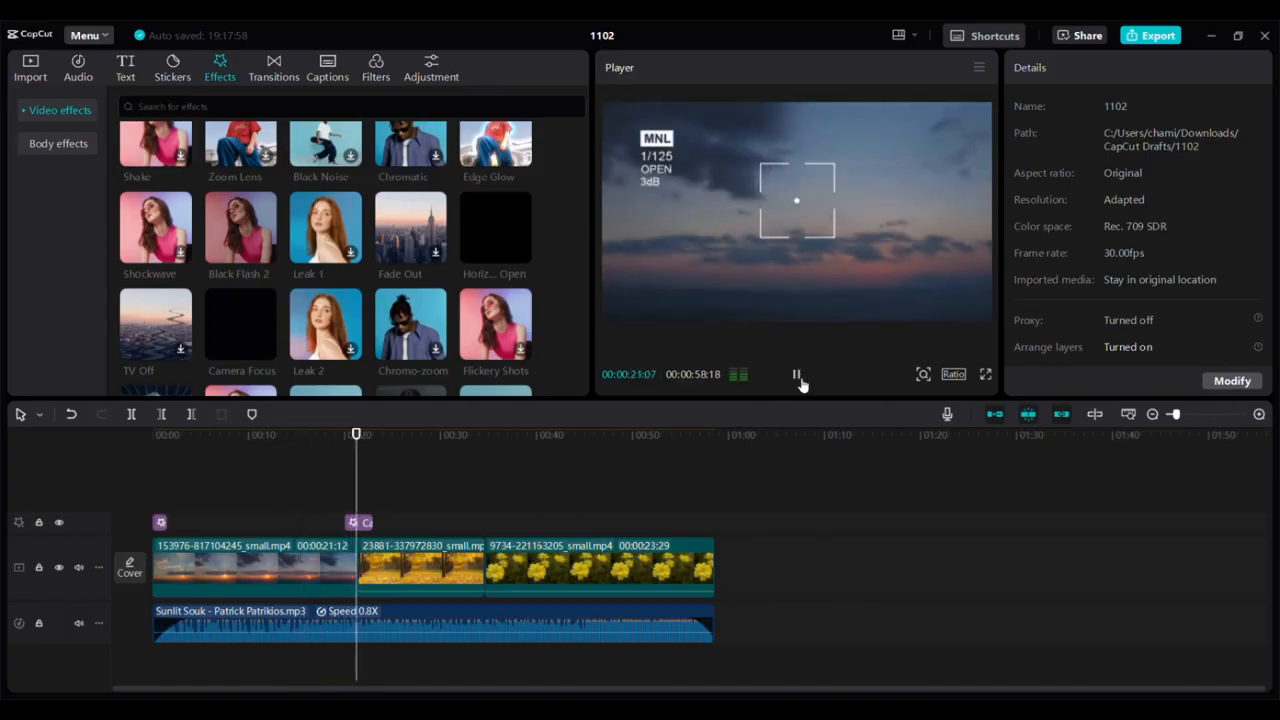
pyautogui.click(798, 381)
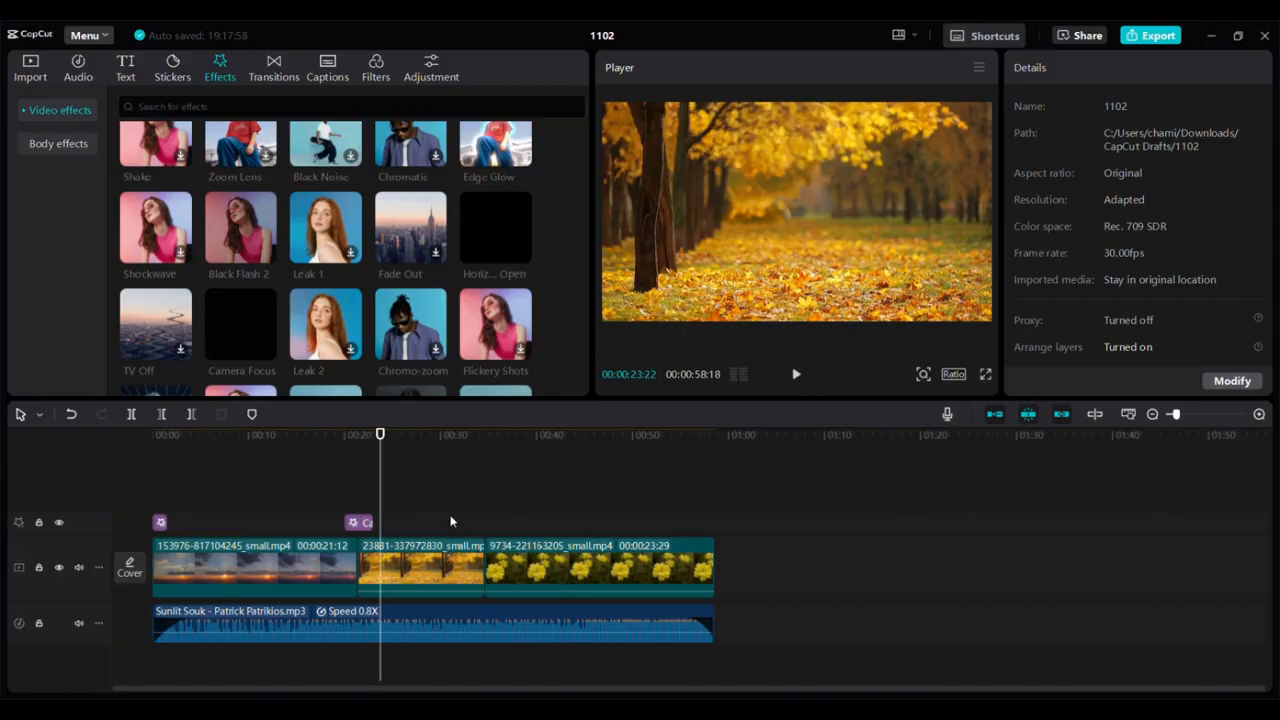
# Shift the Camera Focus effect slightly later over the cut between the first and second clips and replay that passage
pyautogui.click(357, 522)
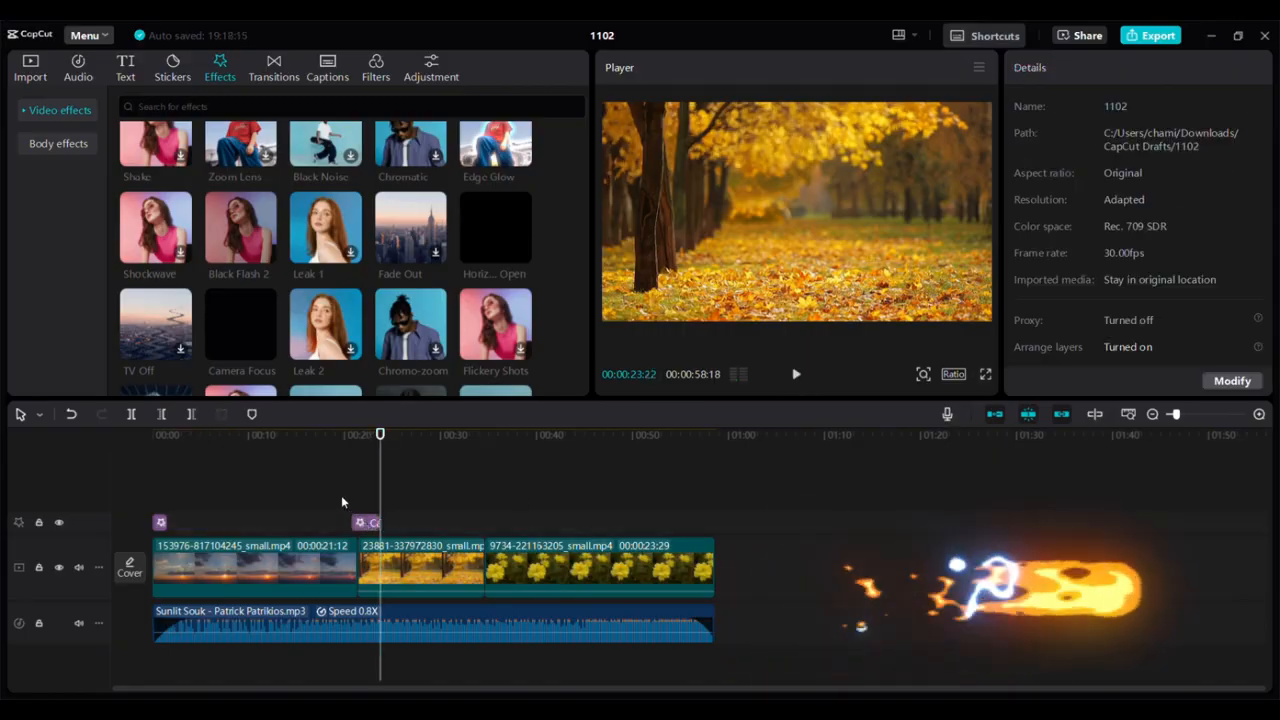
pyautogui.moveTo(357, 522); pyautogui.dragTo(357, 509)
pyautogui.click(796, 376)
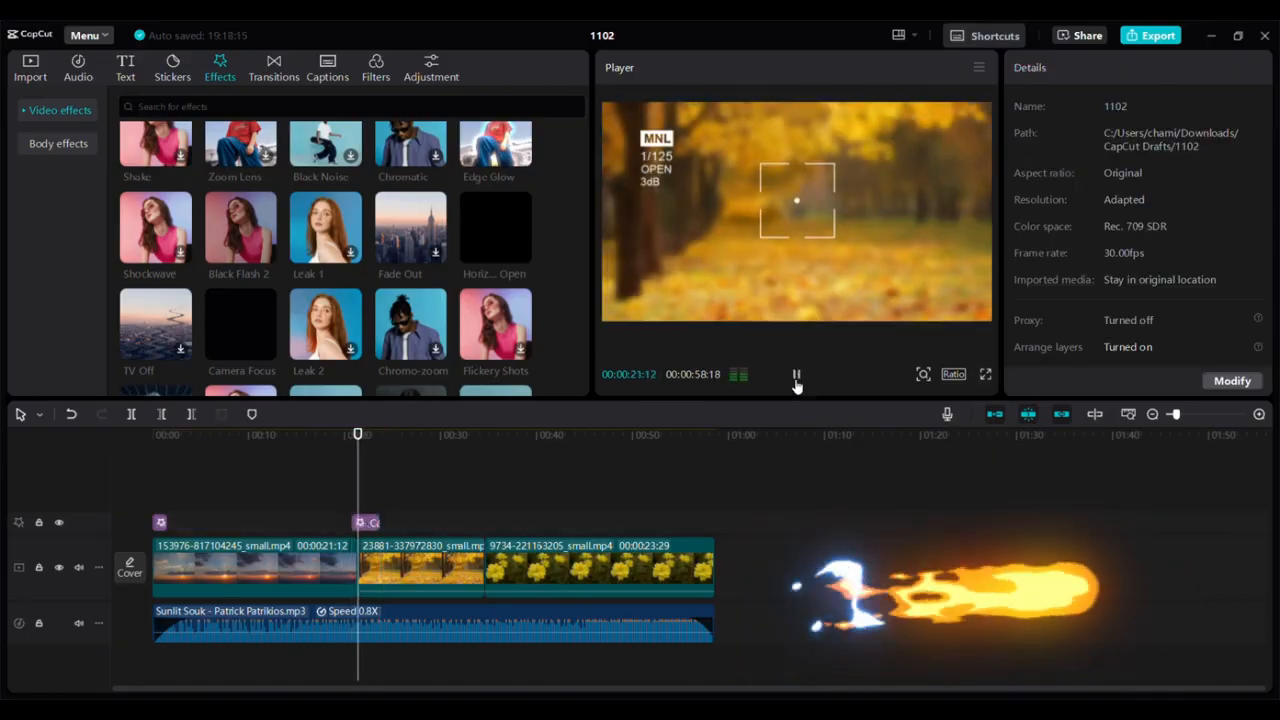
pyautogui.click(796, 378)
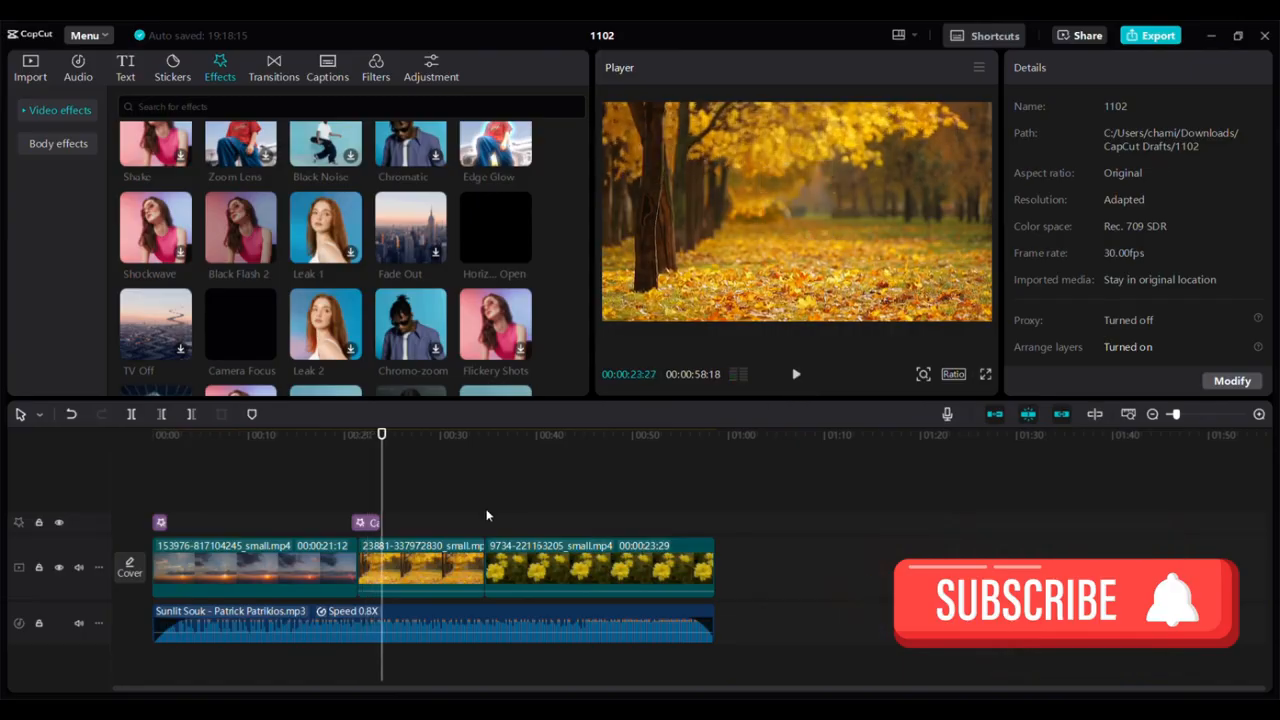
# Find the Landscape Close video effect and add it twice at 00:00:23:27, on two effect tracks
pyautogui.scroll(-3, 265, 340)
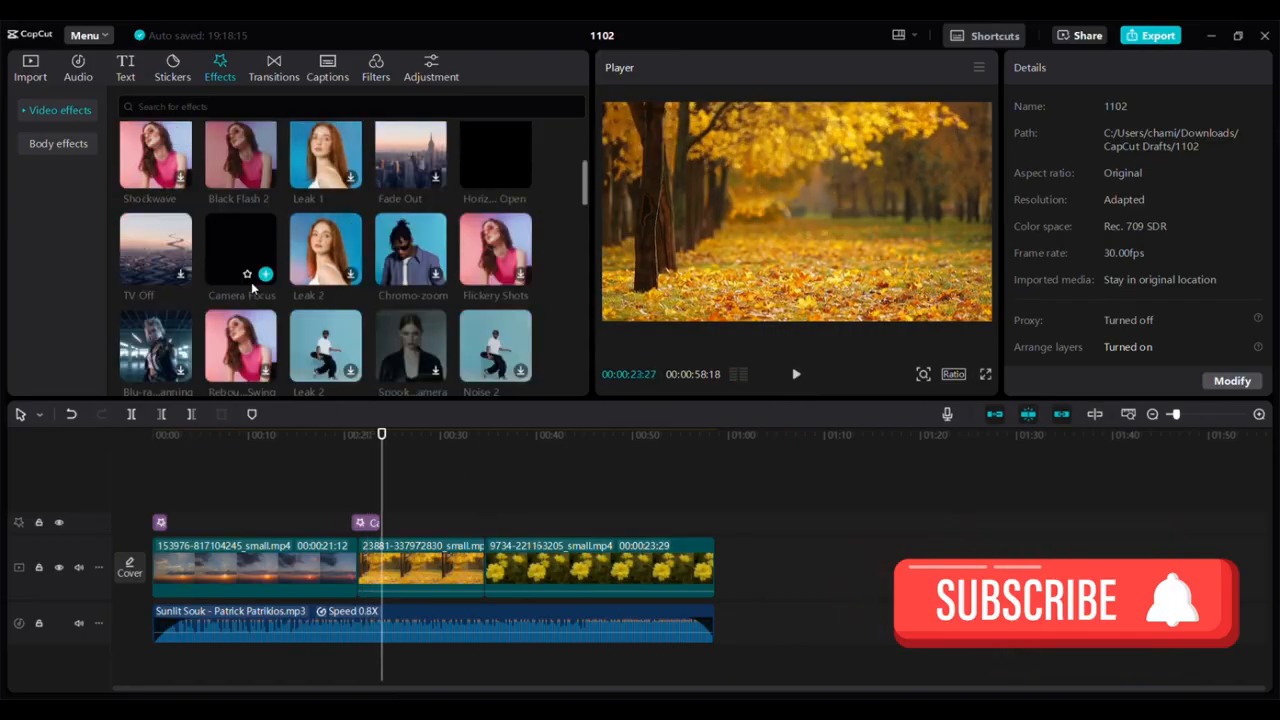
pyautogui.scroll(-2, 160, 190)
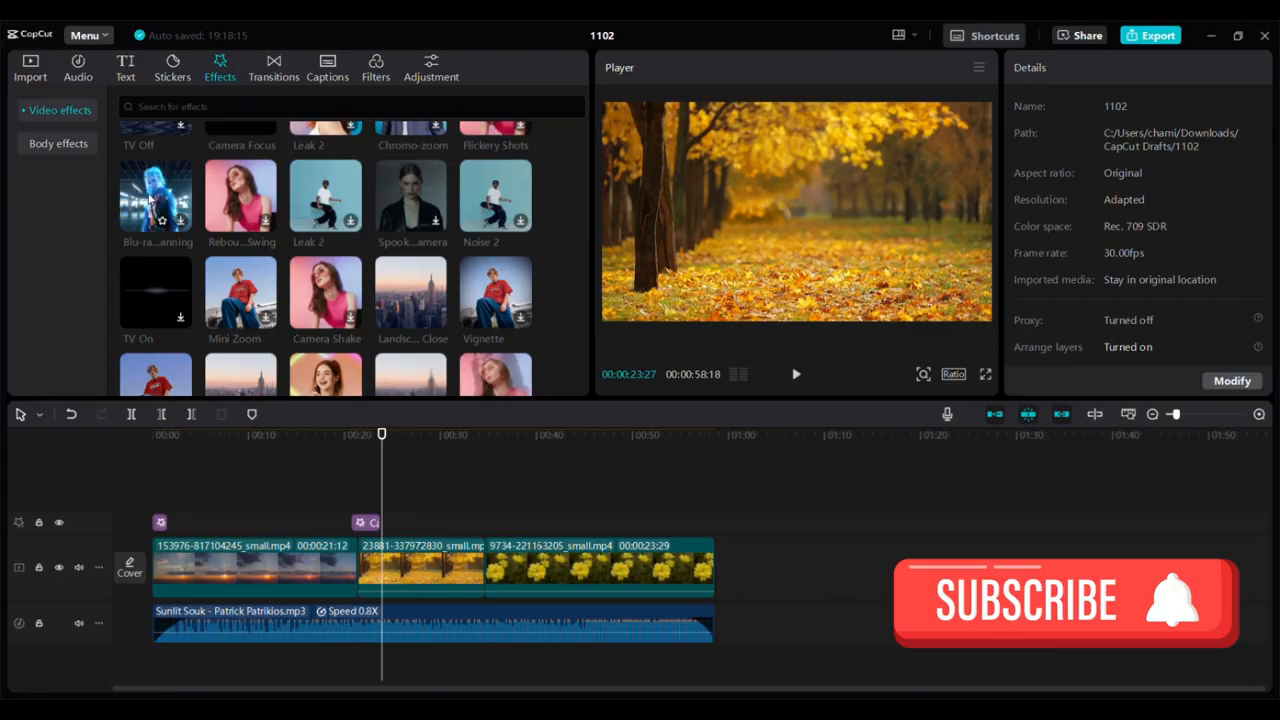
pyautogui.scroll(-2, 160, 290)
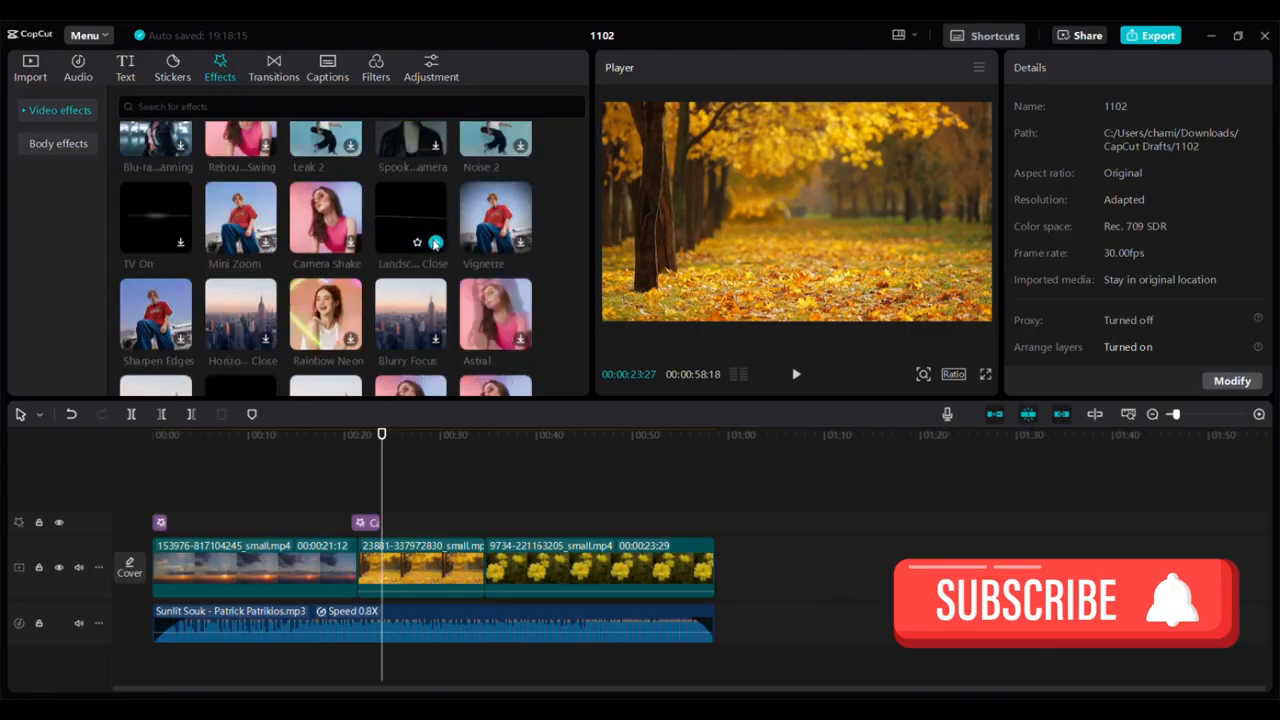
pyautogui.click(435, 243)
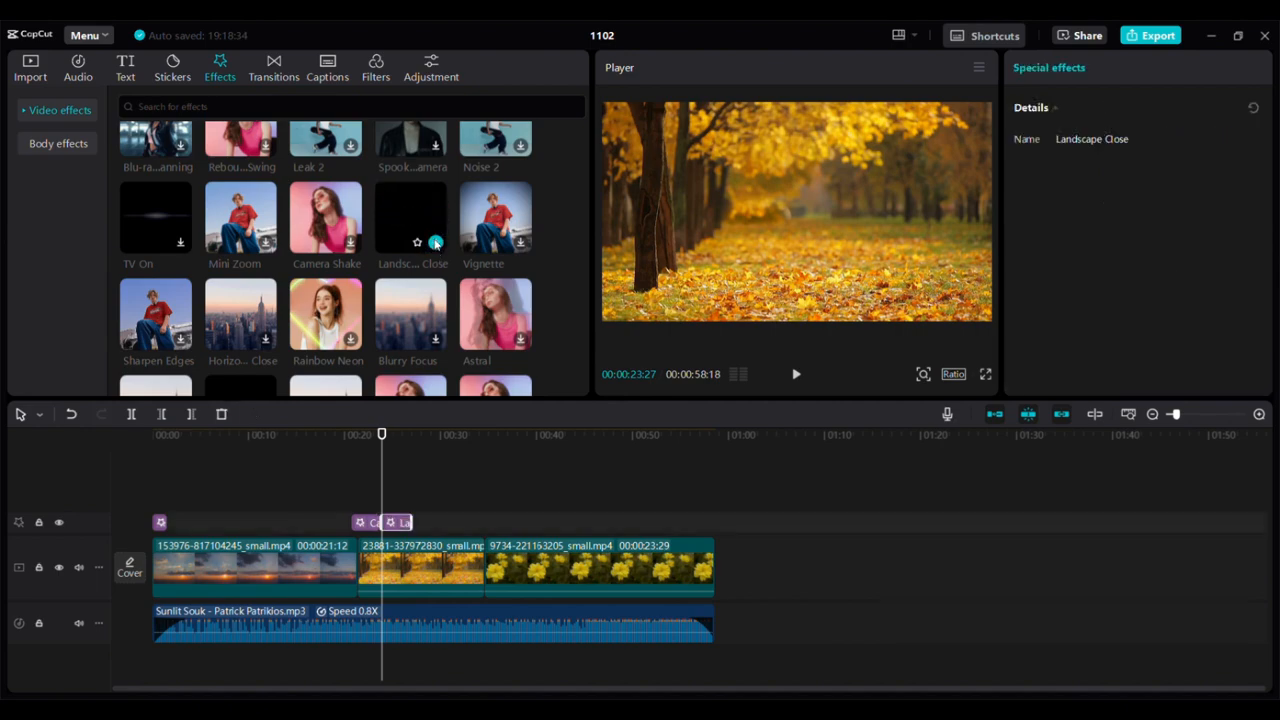
pyautogui.click(435, 243)
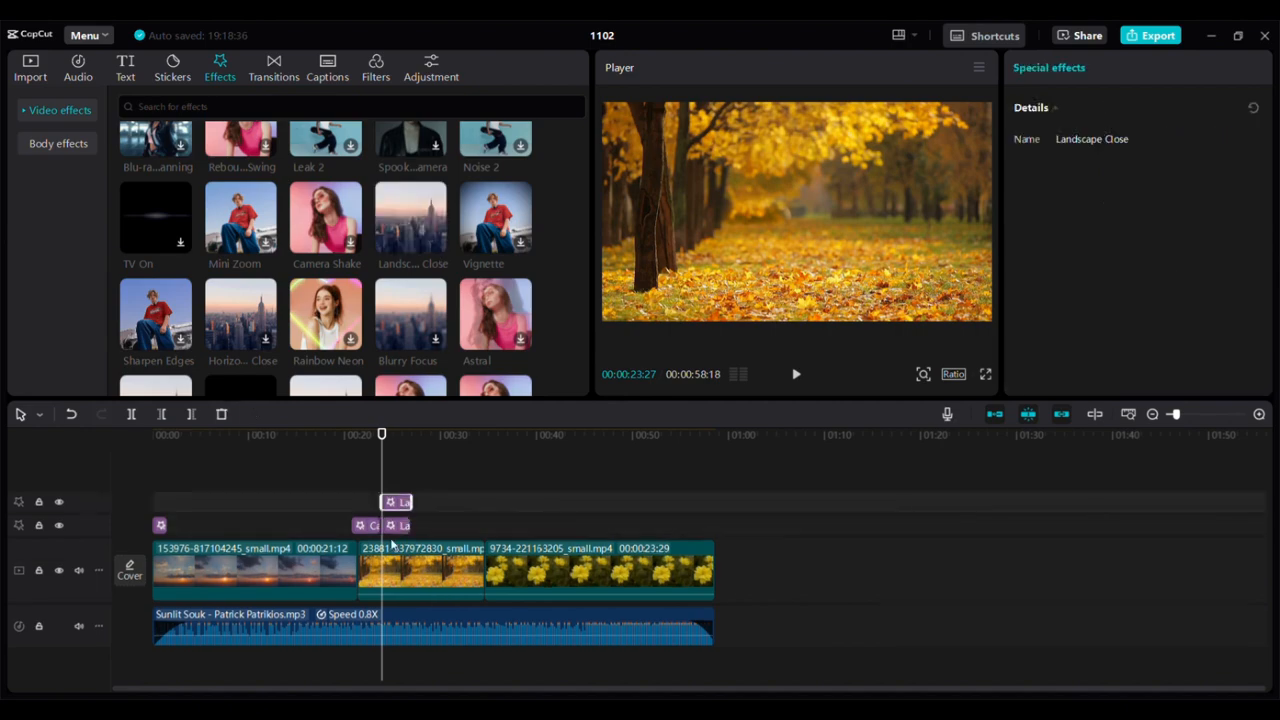
# Keep a single Landscape Close effect, move it to the end of the third clip, and align its end with the clip's end
pyautogui.moveTo(396, 501); pyautogui.dragTo(722, 536)
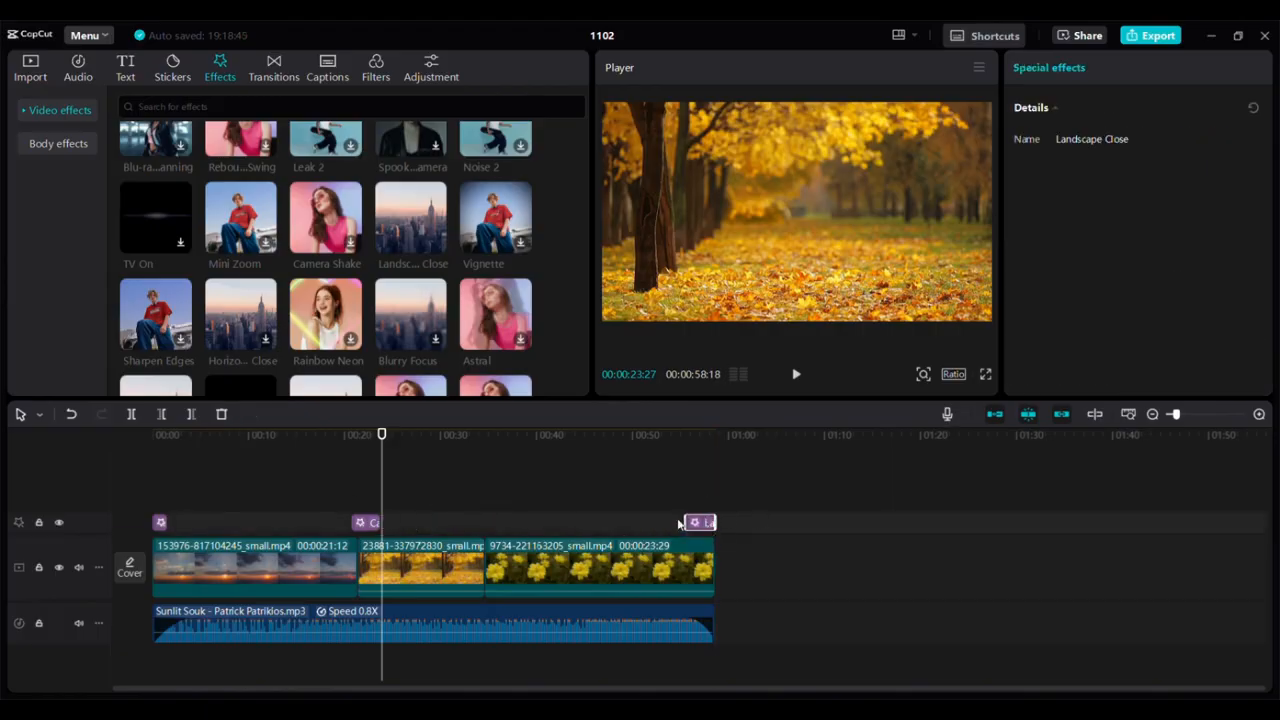
pyautogui.click(612, 522)
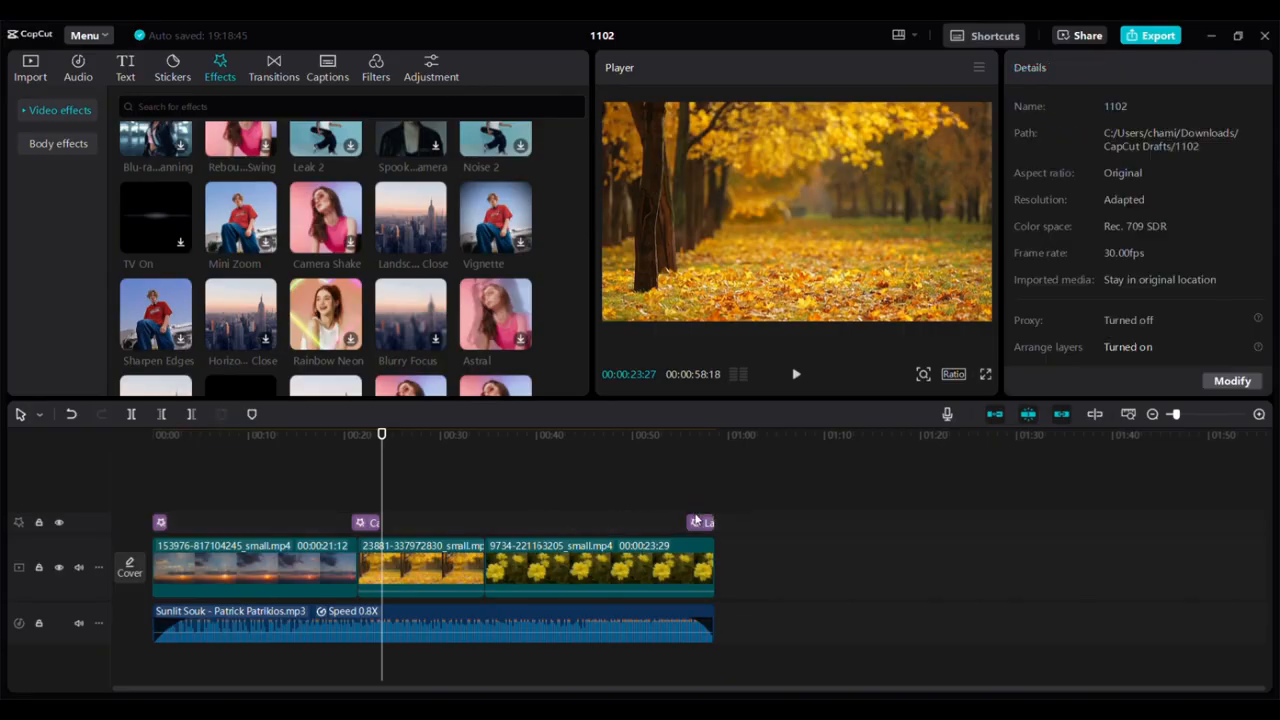
pyautogui.click(703, 527)
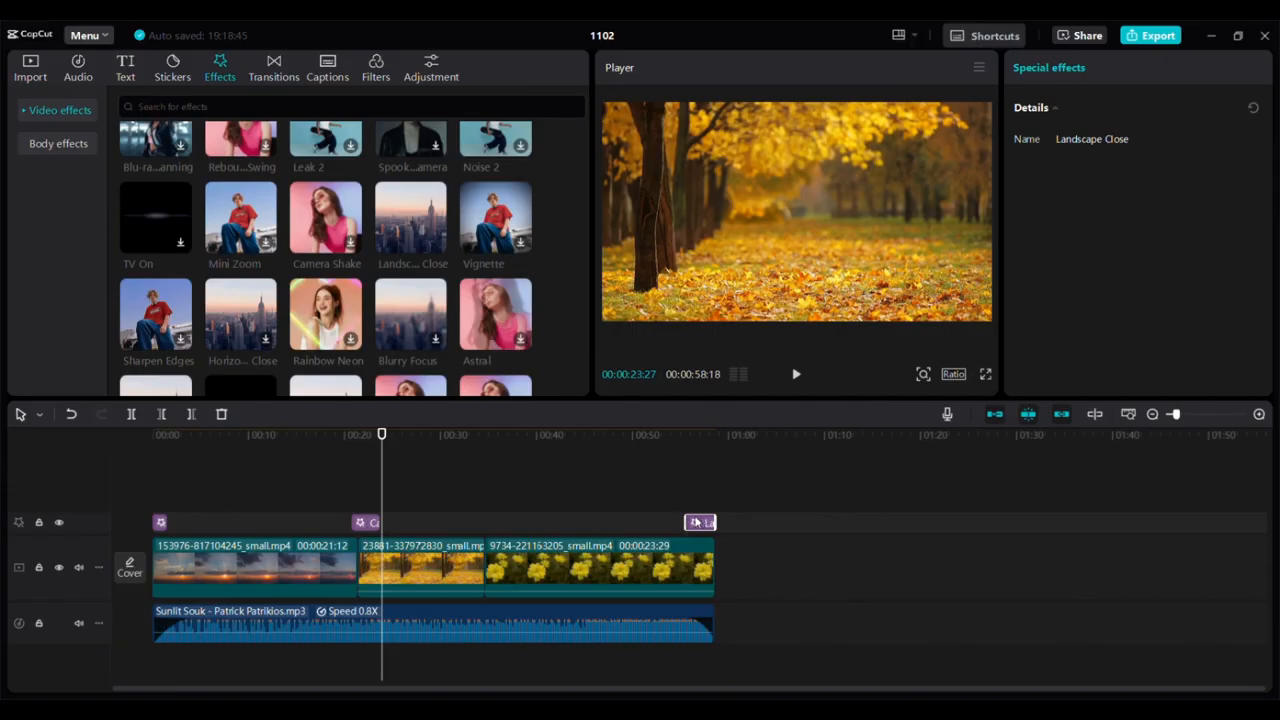
pyautogui.moveTo(697, 522)
pyautogui.mouseDown()
pyautogui.moveTo(609, 505)
pyautogui.moveTo(695, 510)
pyautogui.moveTo(726, 487)
pyautogui.moveTo(545, 497)
pyautogui.moveTo(617, 497)
pyautogui.moveTo(703, 528)
pyautogui.mouseUp()
# Play the last seconds of the third clip twice to check the Landscape Close effect
pyautogui.click(707, 486)
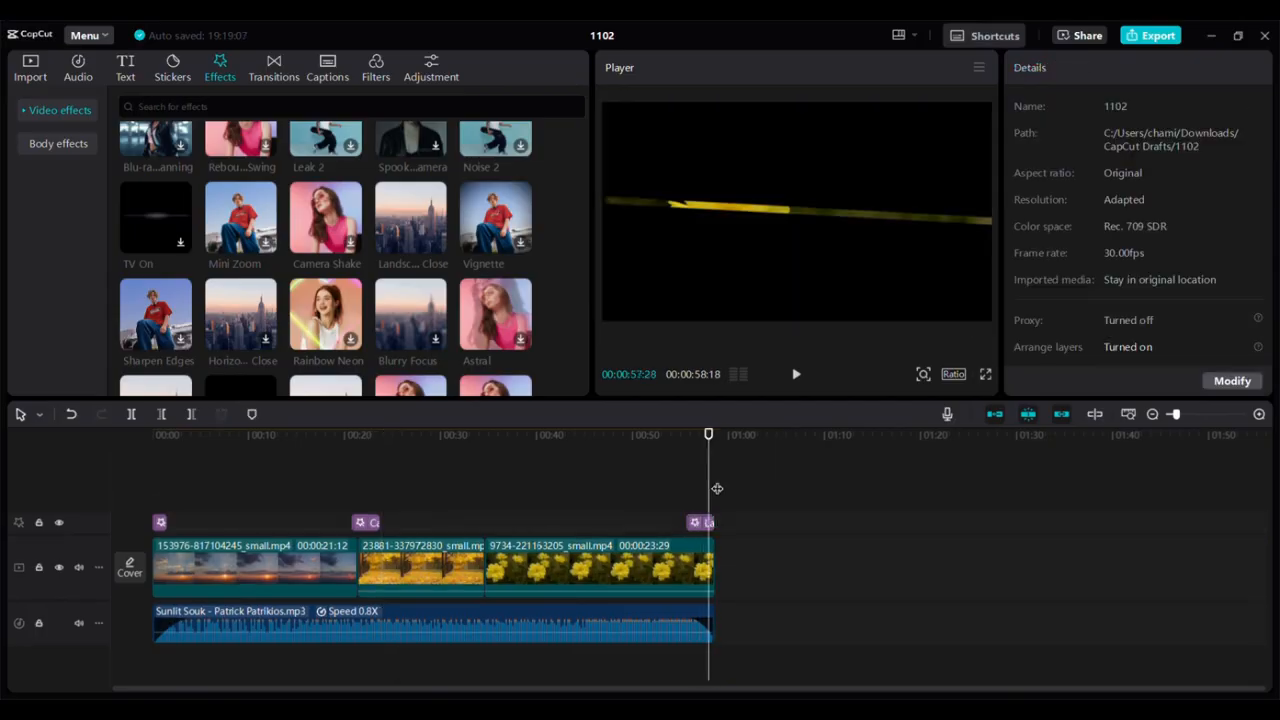
pyautogui.click(686, 487)
pyautogui.click(667, 486)
pyautogui.click(681, 487)
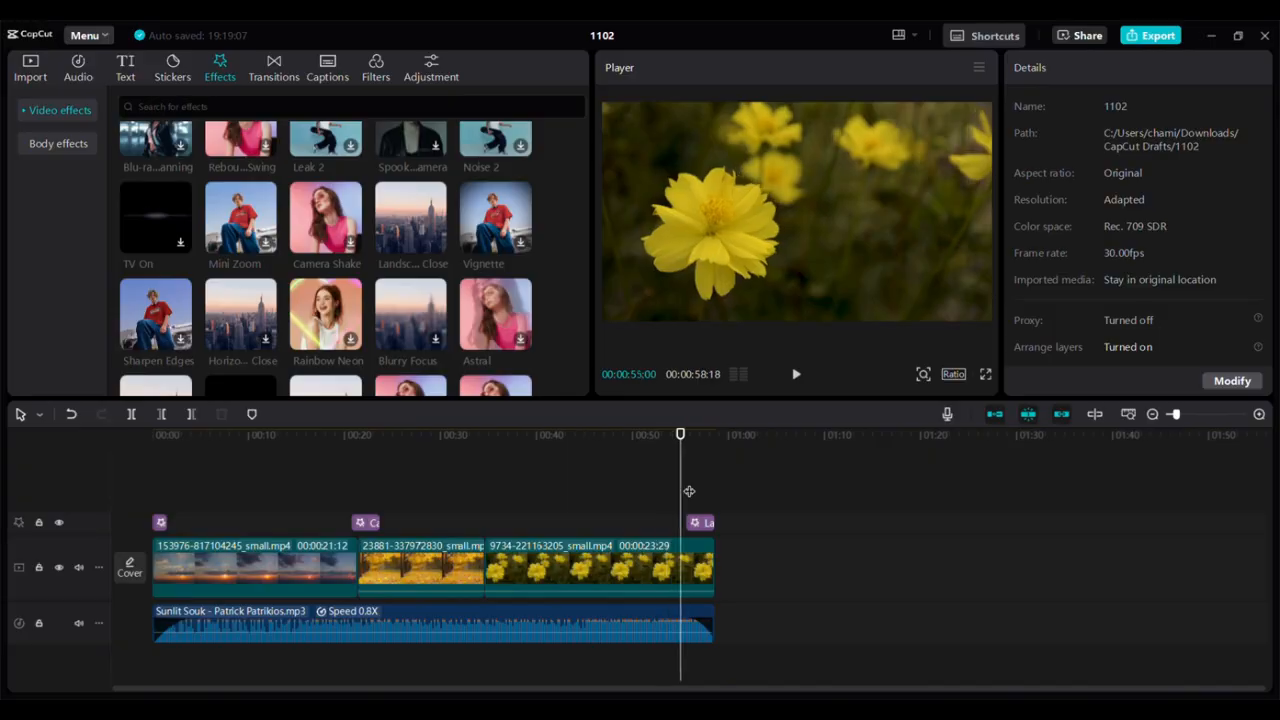
pyautogui.click(796, 376)
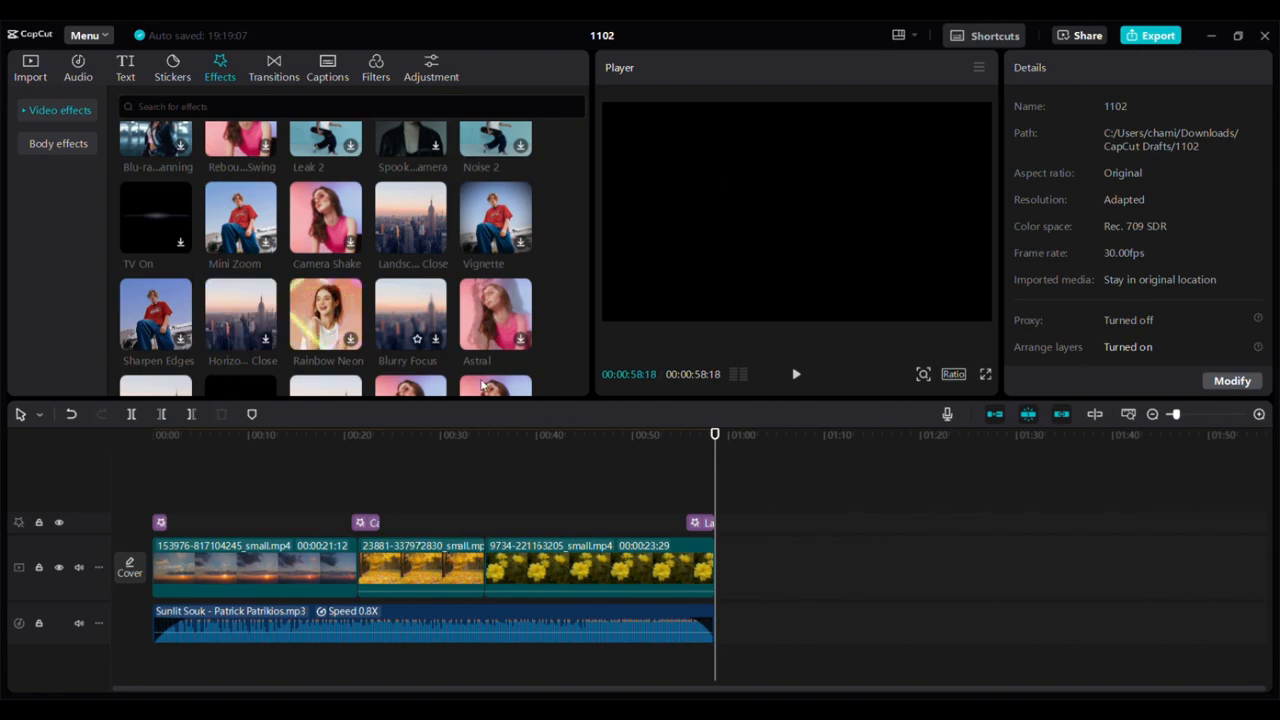
pyautogui.click(686, 500)
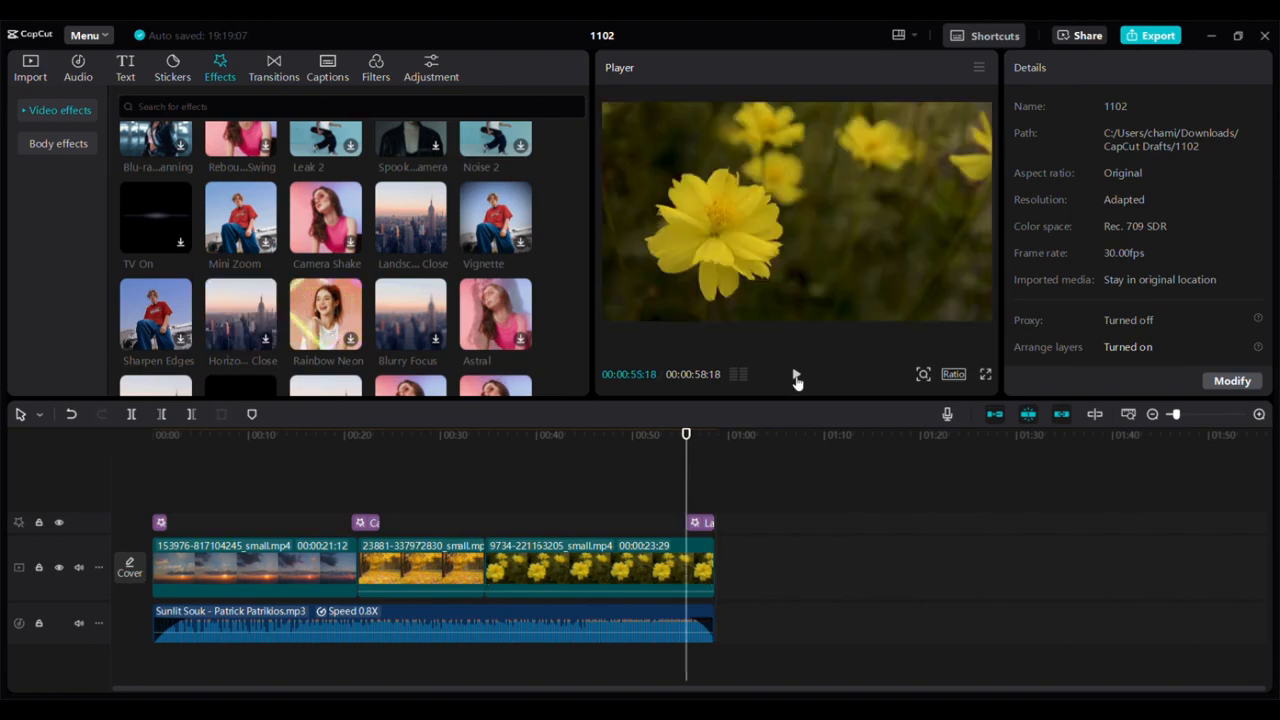
pyautogui.click(797, 376)
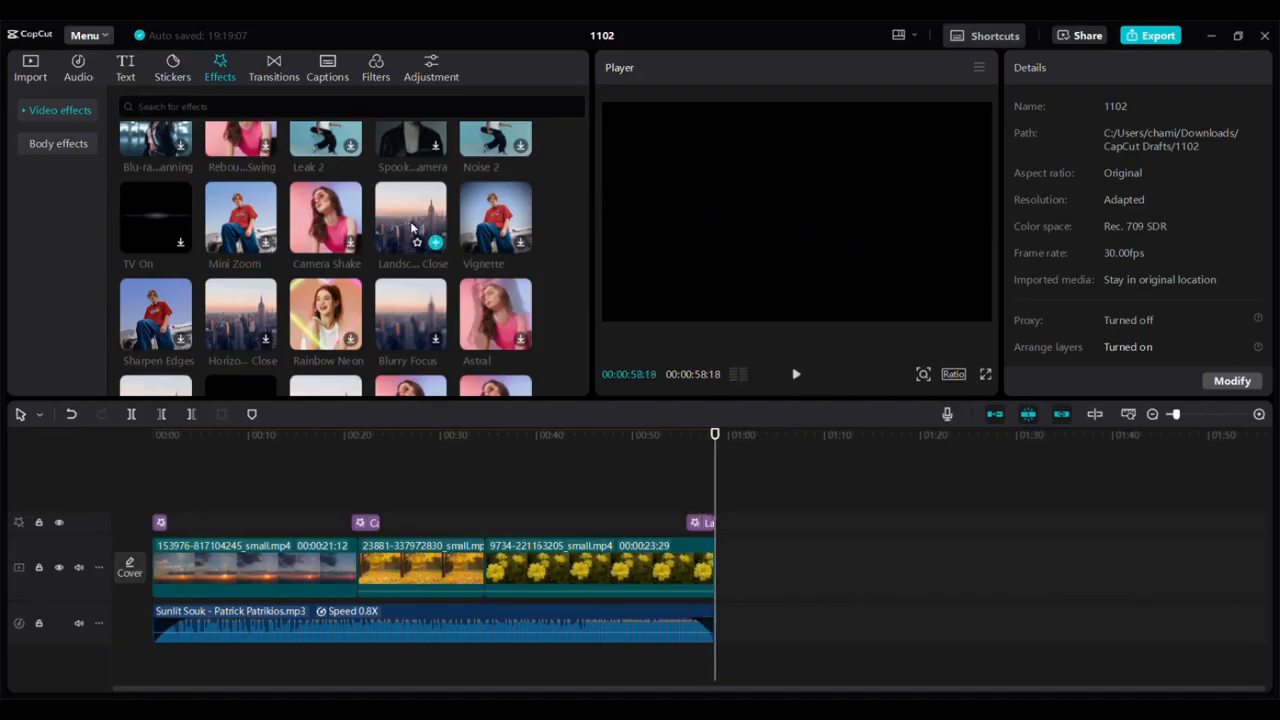
# Add the Portrait Open video effect and move it over the cut between the second and third clips
pyautogui.scroll(-1, 240, 340)
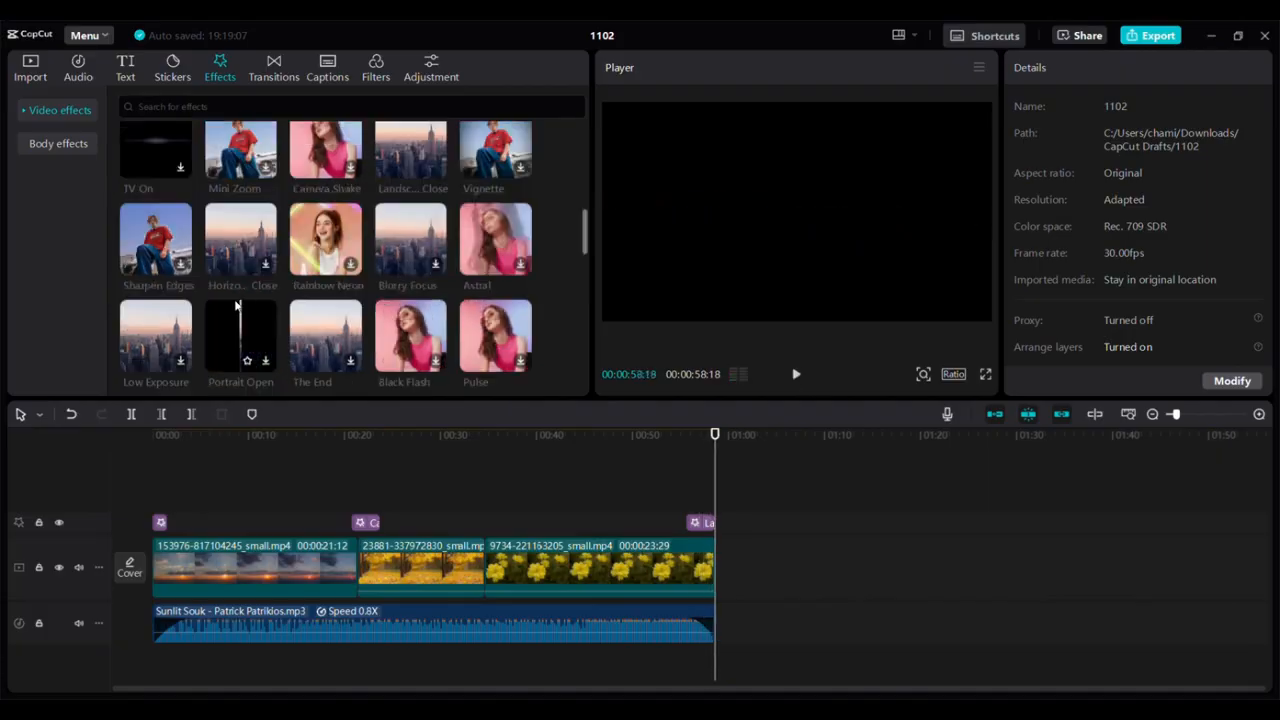
pyautogui.click(232, 343)
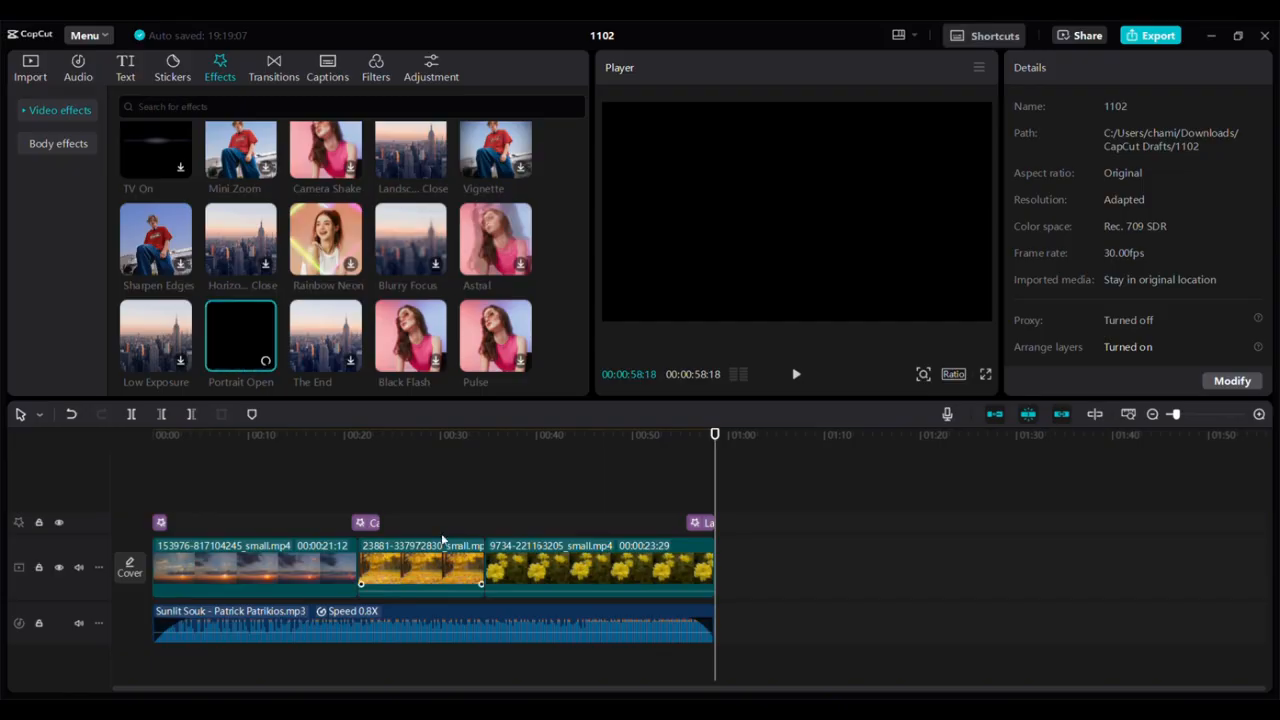
pyautogui.click(265, 362)
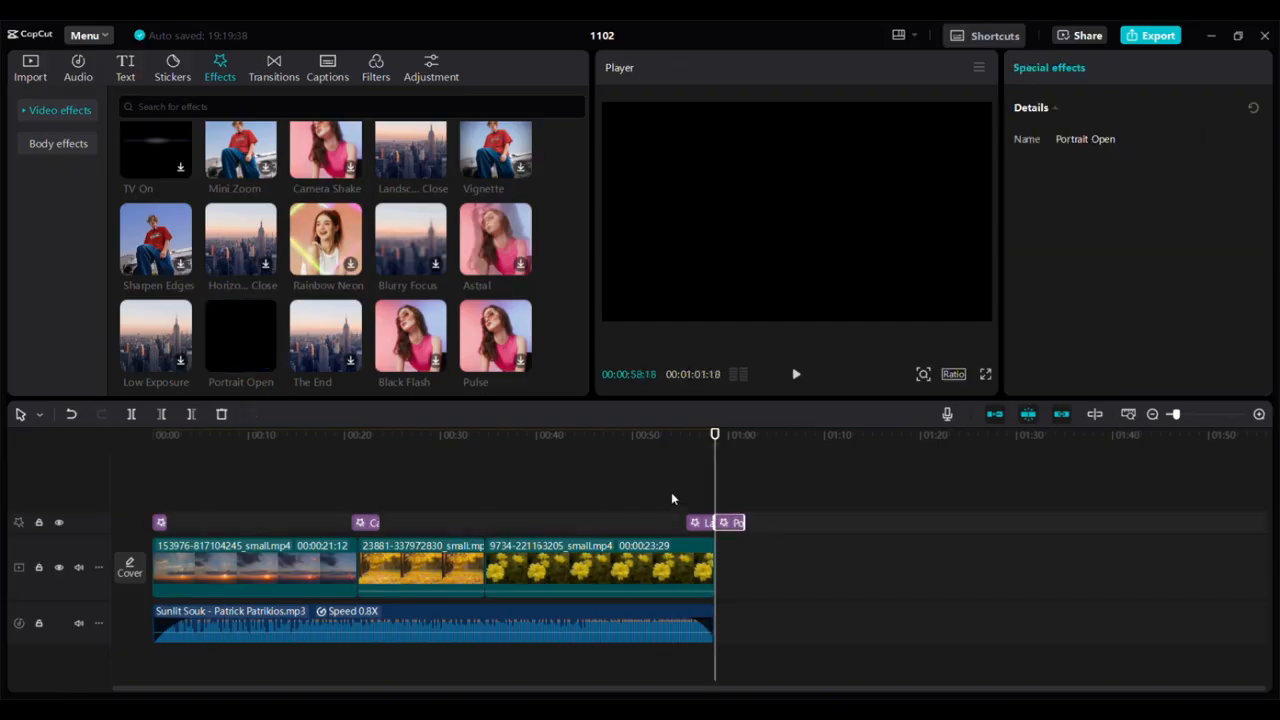
pyautogui.moveTo(704, 525); pyautogui.dragTo(489, 524)
# Play the closing passage and the passage from the second into the third clip to check the Landscape Close and Portrait Open effects
pyautogui.click(680, 496)
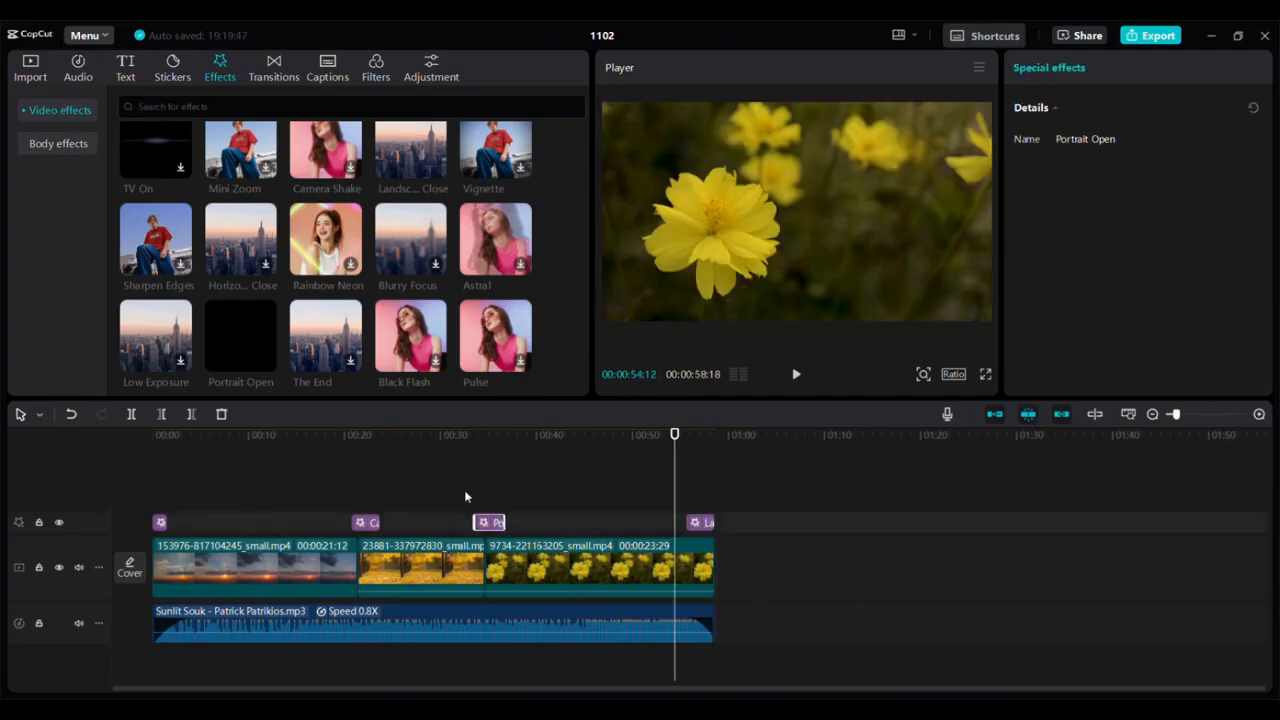
pyautogui.click(476, 497)
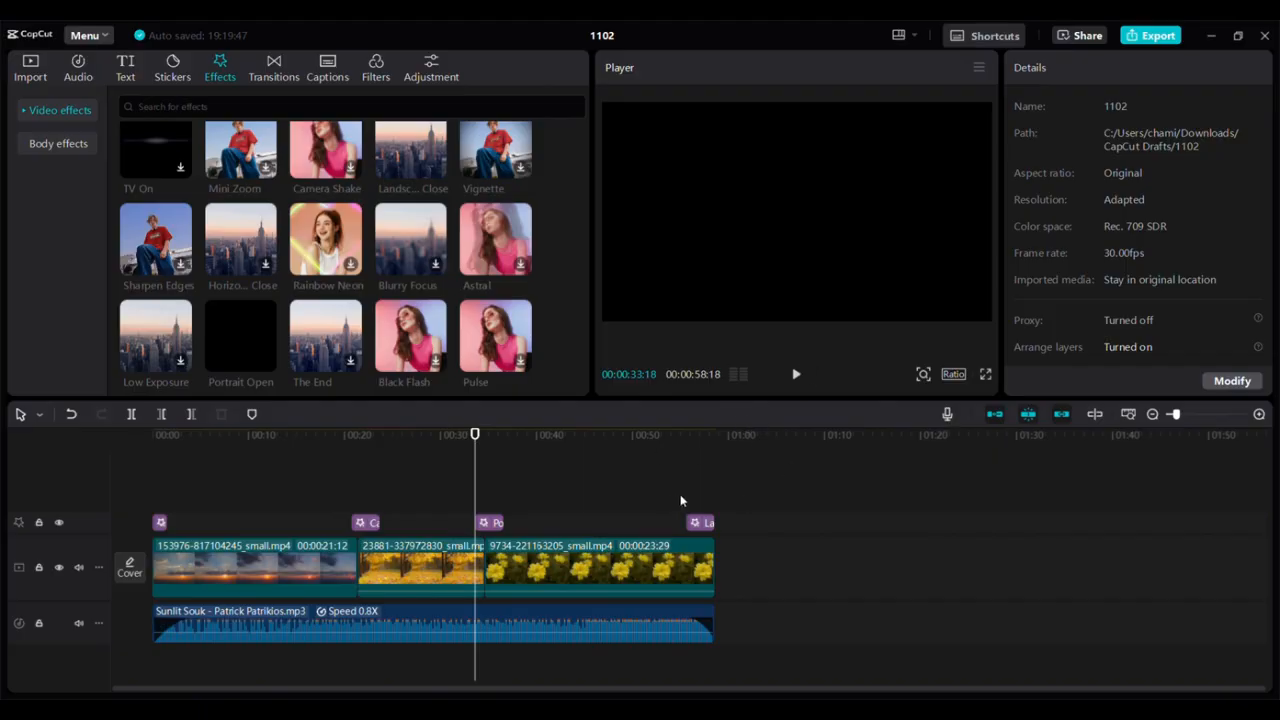
pyautogui.click(681, 500)
pyautogui.click(796, 374)
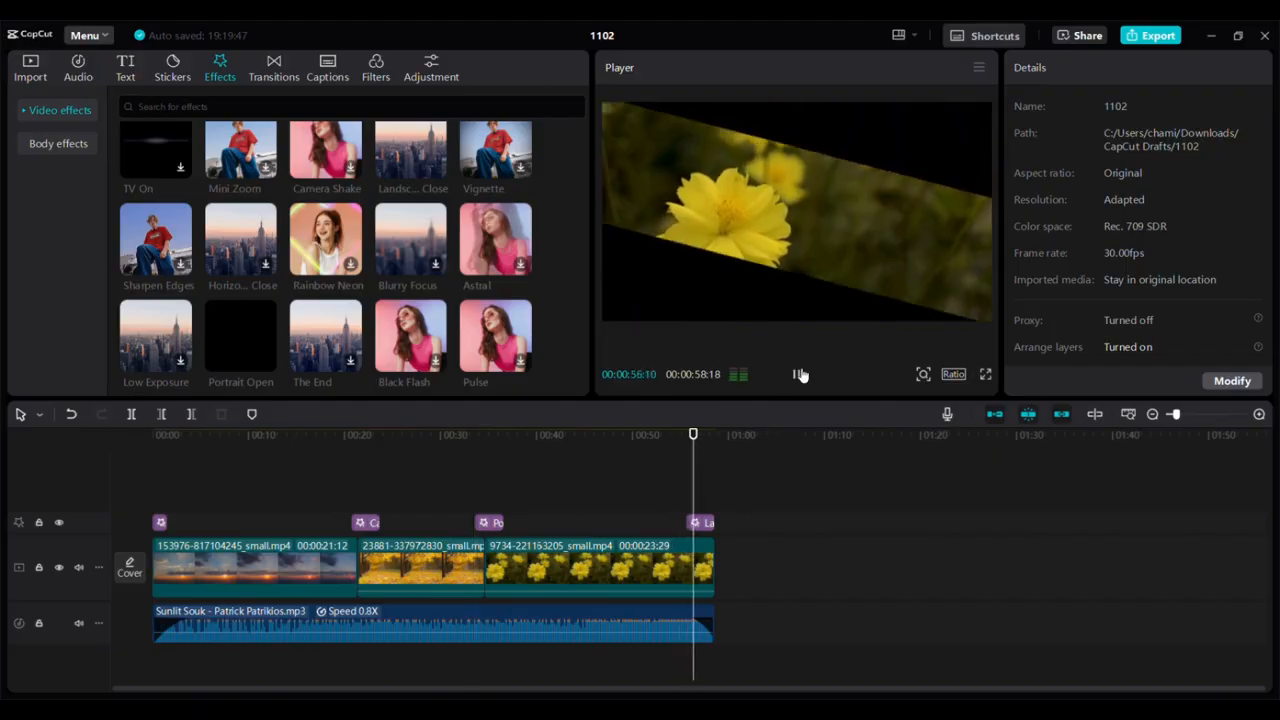
pyautogui.click(472, 516)
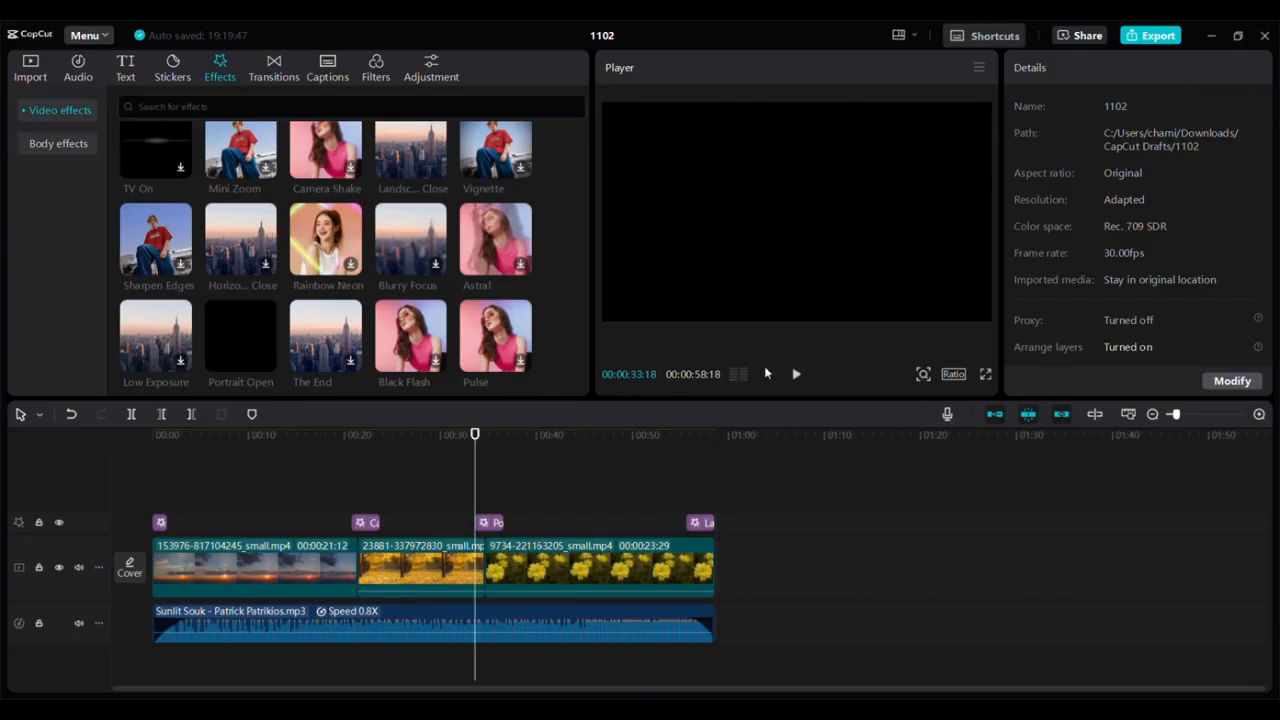
pyautogui.click(798, 376)
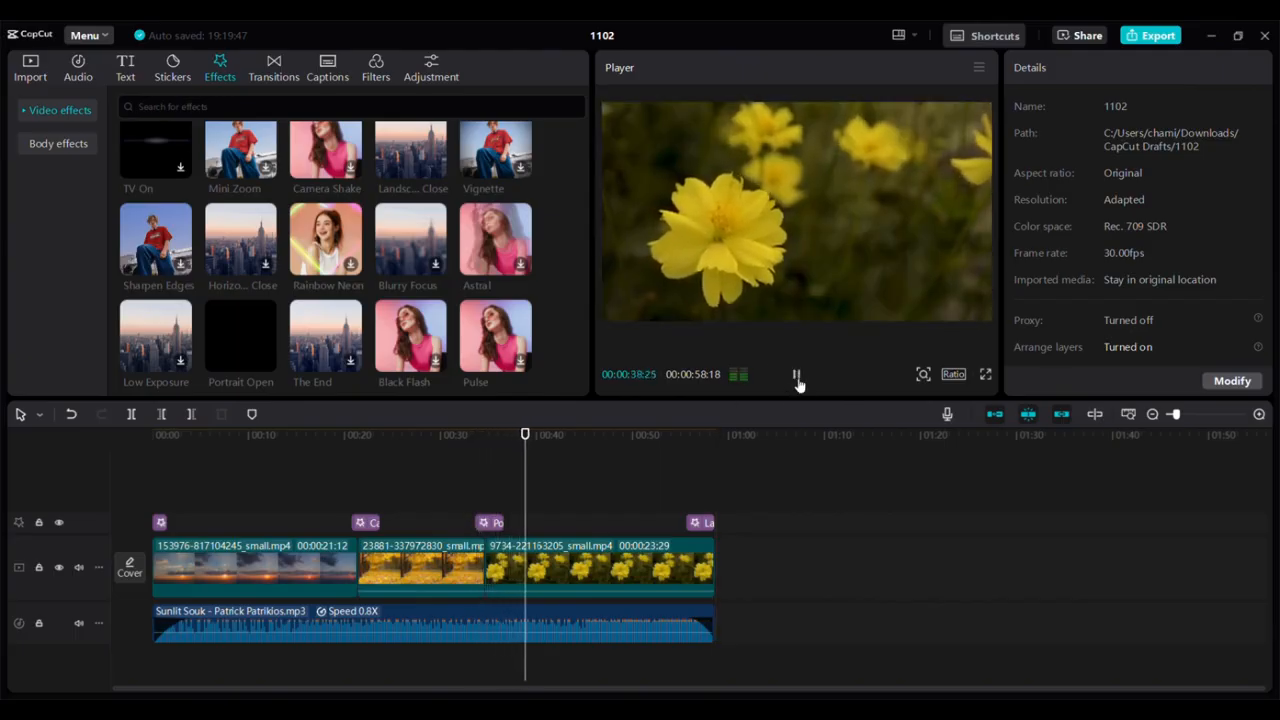
pyautogui.click(796, 377)
pyautogui.click(545, 566)
pyautogui.click(710, 512)
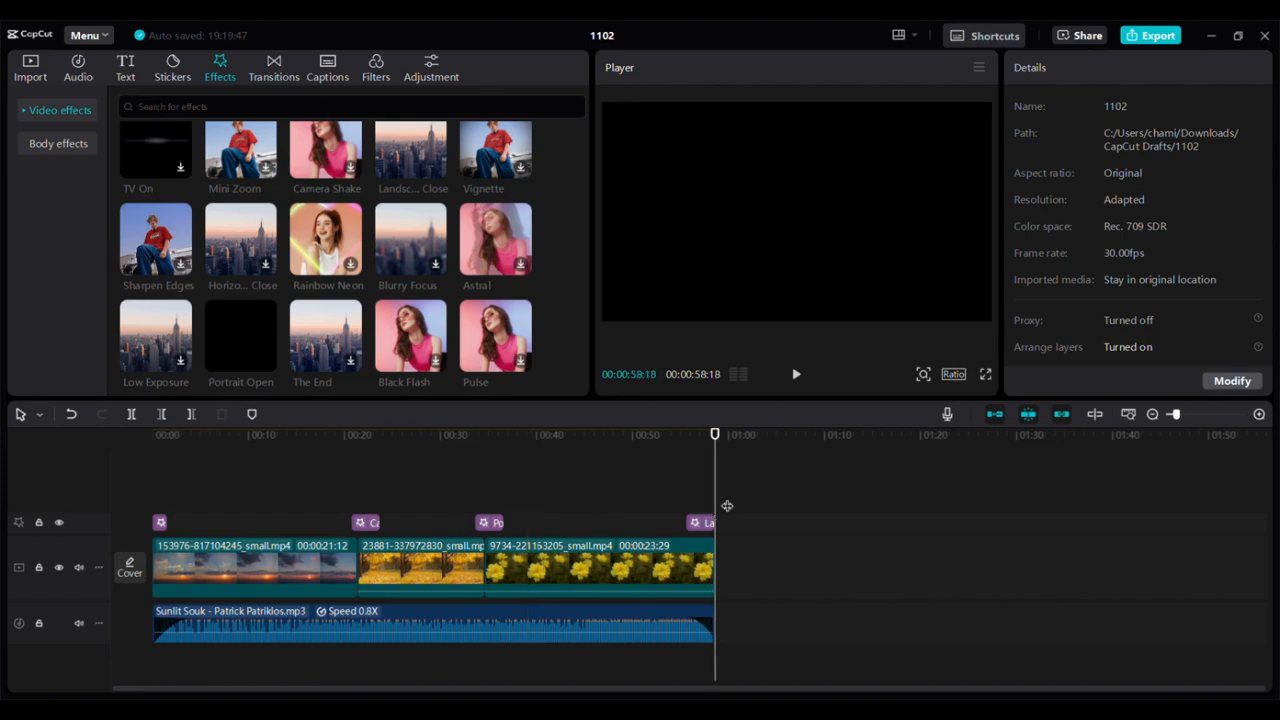
# Browse the filter library, examining the featured filters and the other categories such as Mono and Portrait
pyautogui.scroll(10, 364, 219)
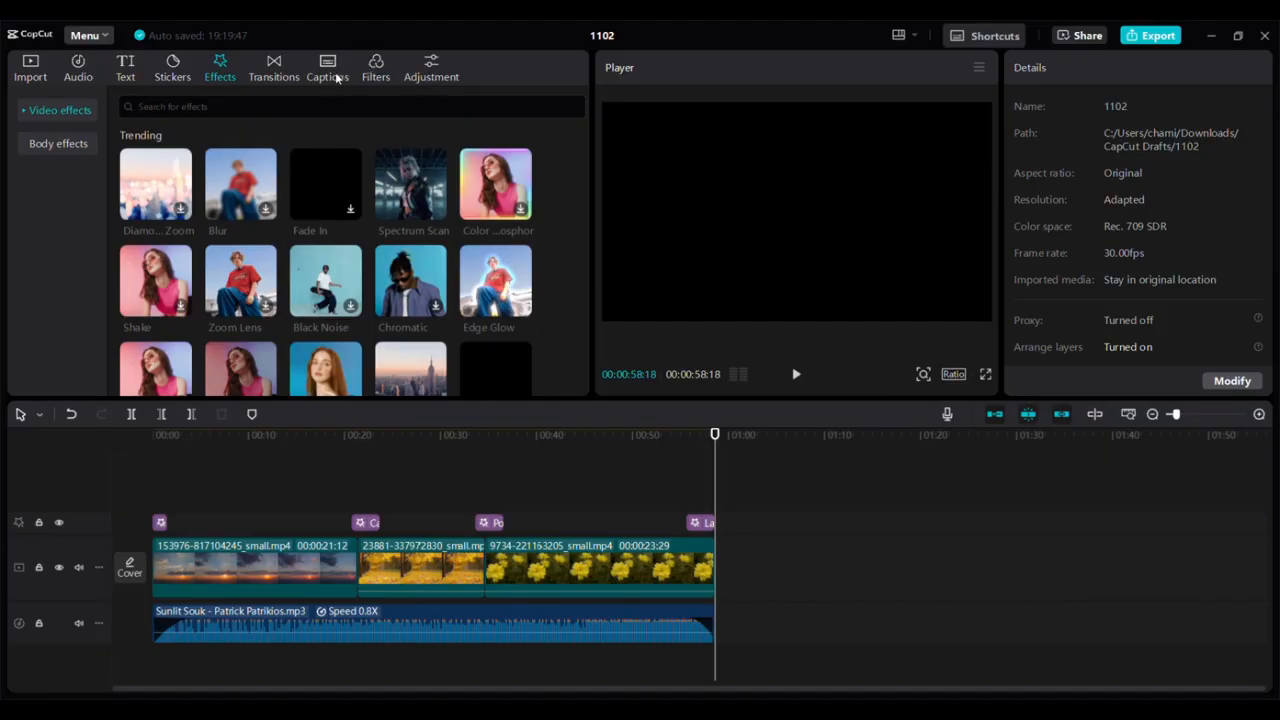
pyautogui.click(375, 70)
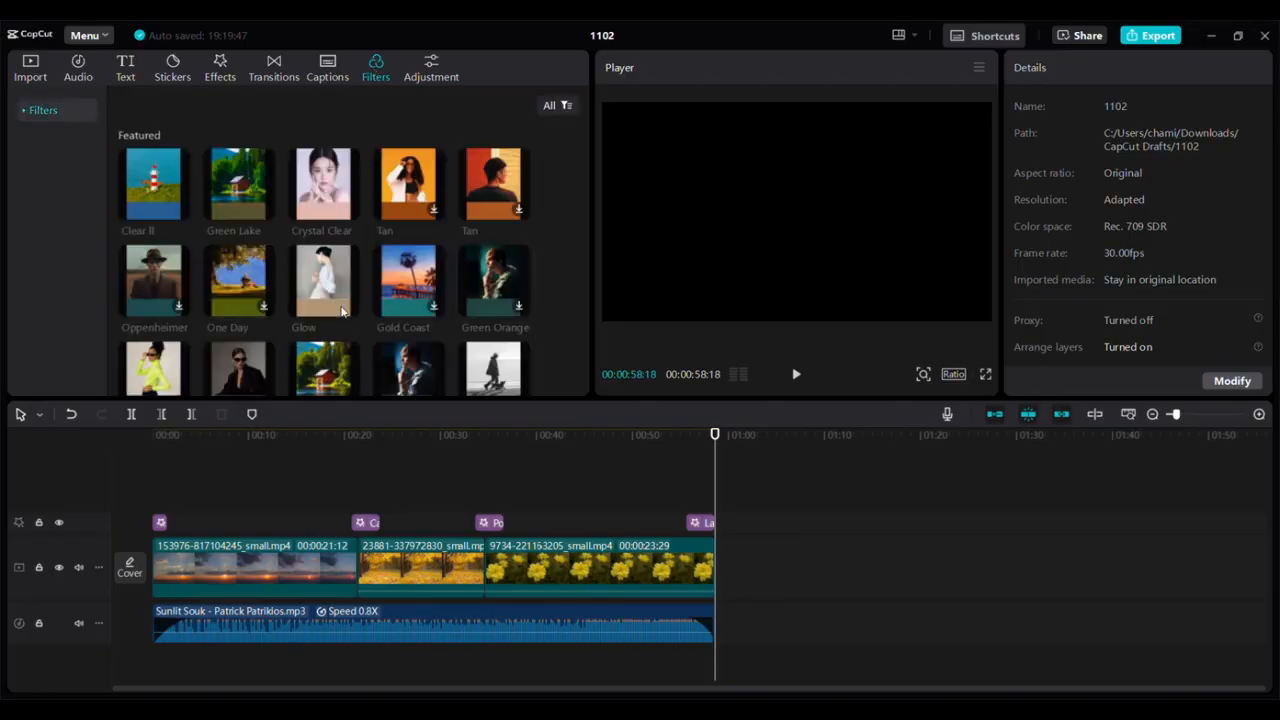
pyautogui.moveTo(333, 215)
pyautogui.scroll(-2, 300, 240)
pyautogui.scroll(2, 341, 280)
pyautogui.scroll(-10, 362, 252)
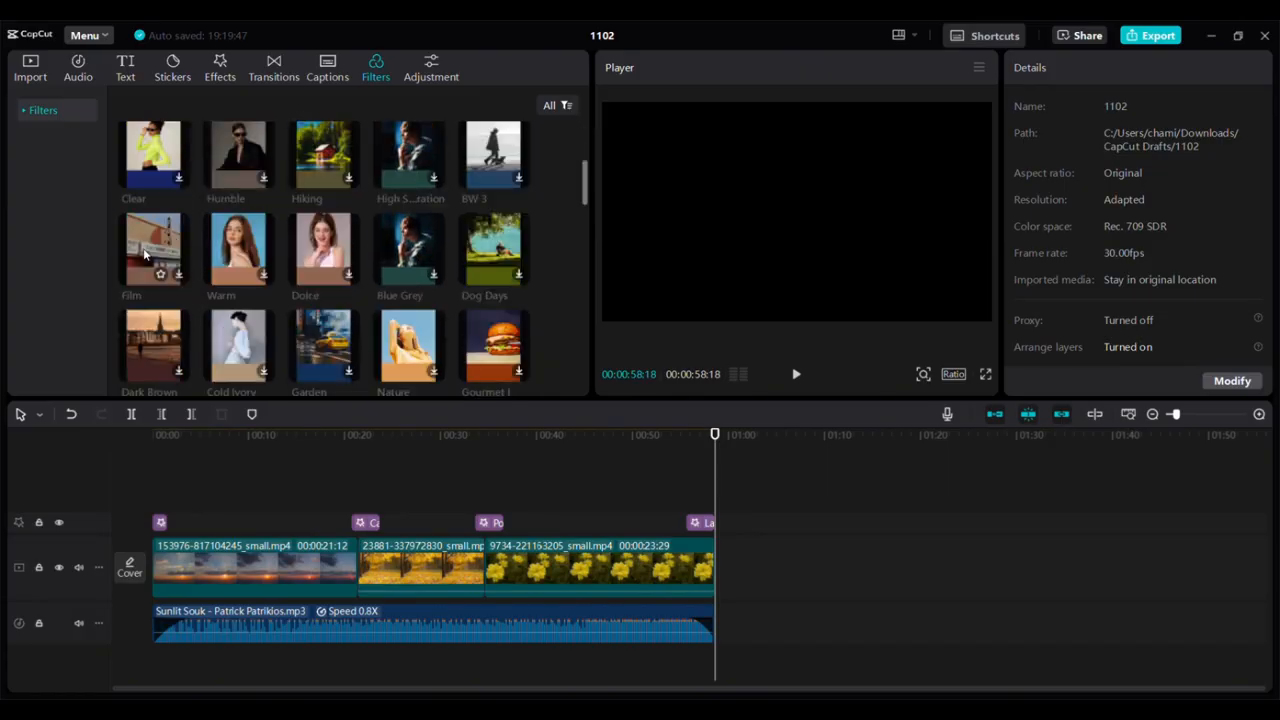
pyautogui.scroll(-4, 492, 262)
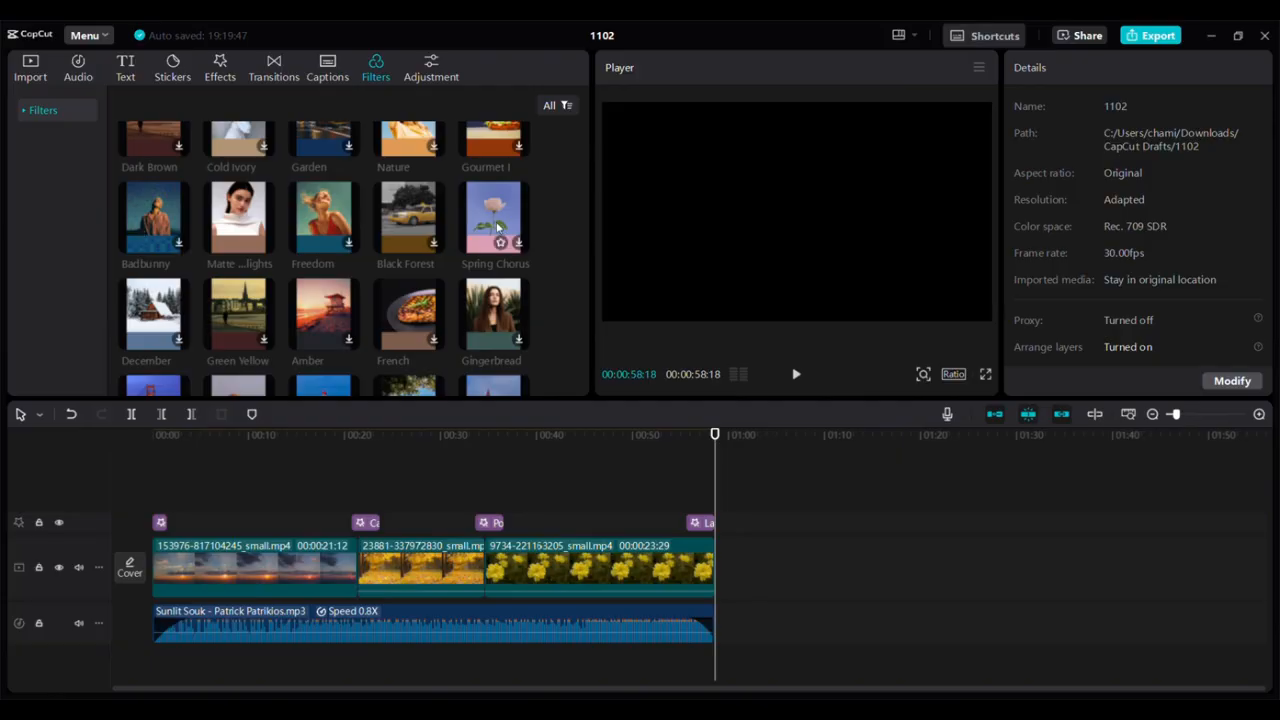
pyautogui.scroll(-5, 300, 245)
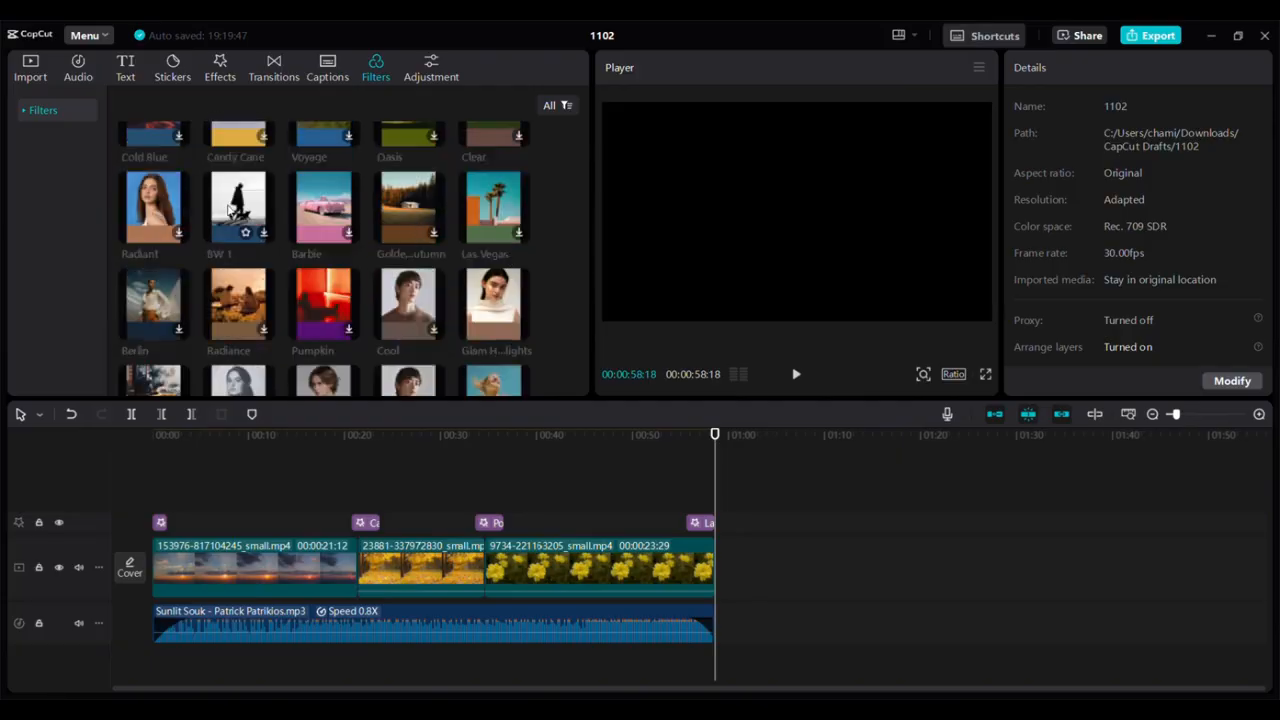
pyautogui.scroll(-5, 262, 310)
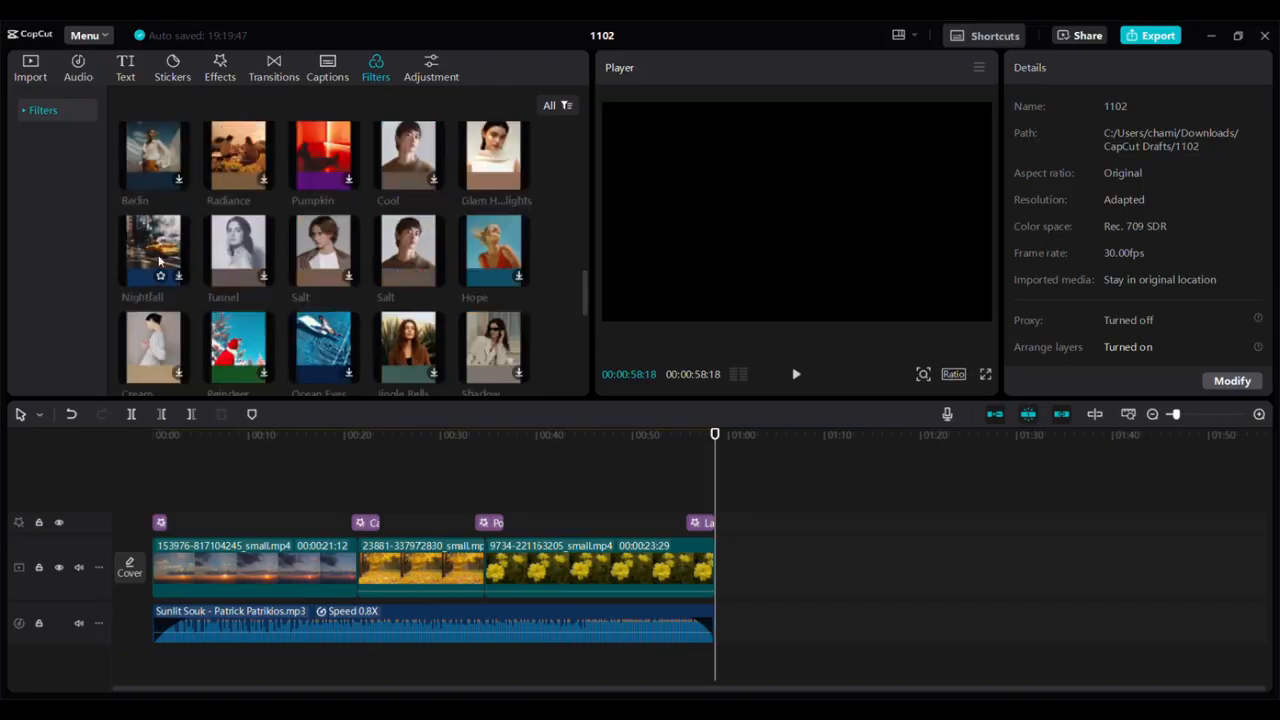
pyautogui.scroll(-2, 180, 303)
pyautogui.scroll(-5, 240, 260)
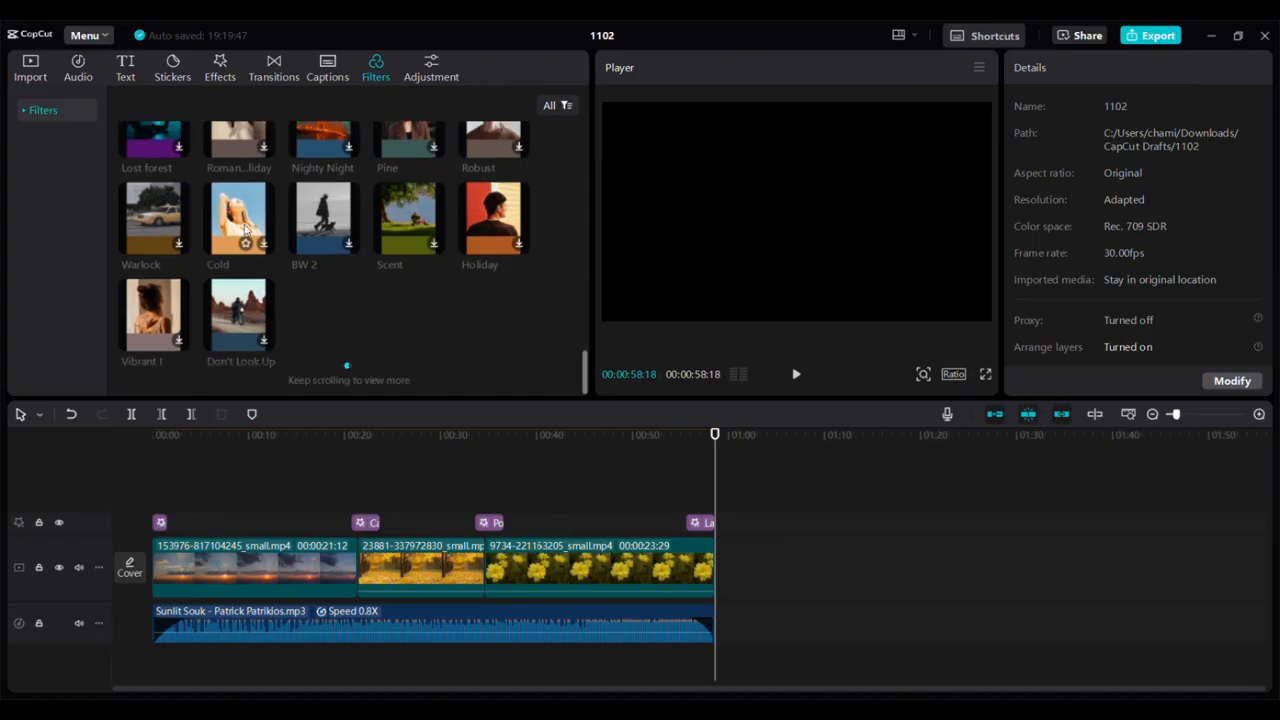
pyautogui.scroll(15, 282, 222)
pyautogui.scroll(3, 280, 220)
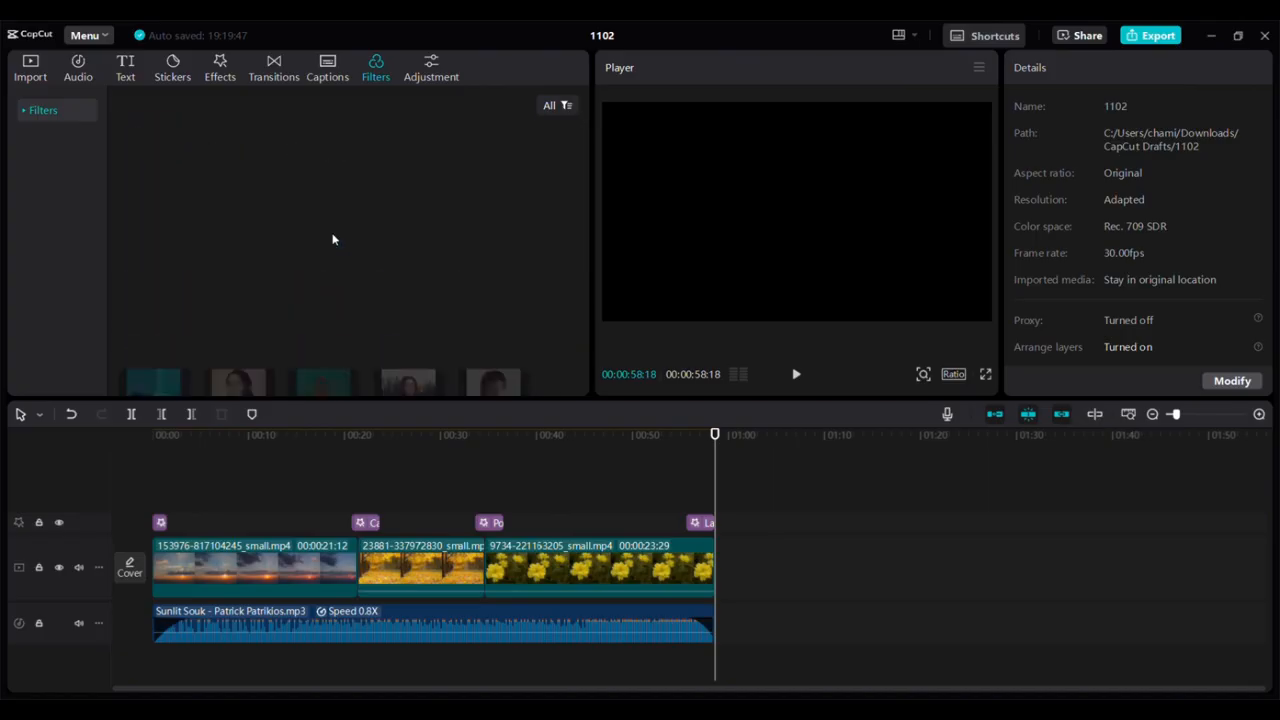
pyautogui.scroll(-10, 333, 235)
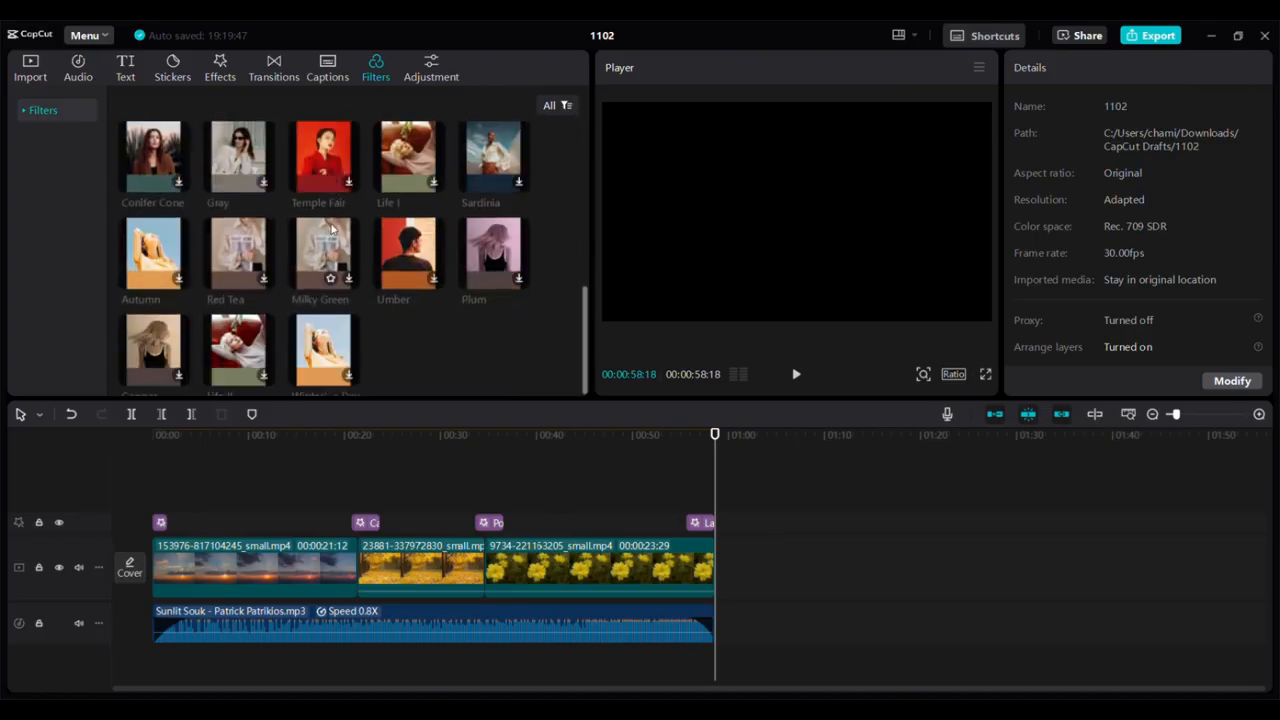
pyautogui.scroll(-5, 342, 264)
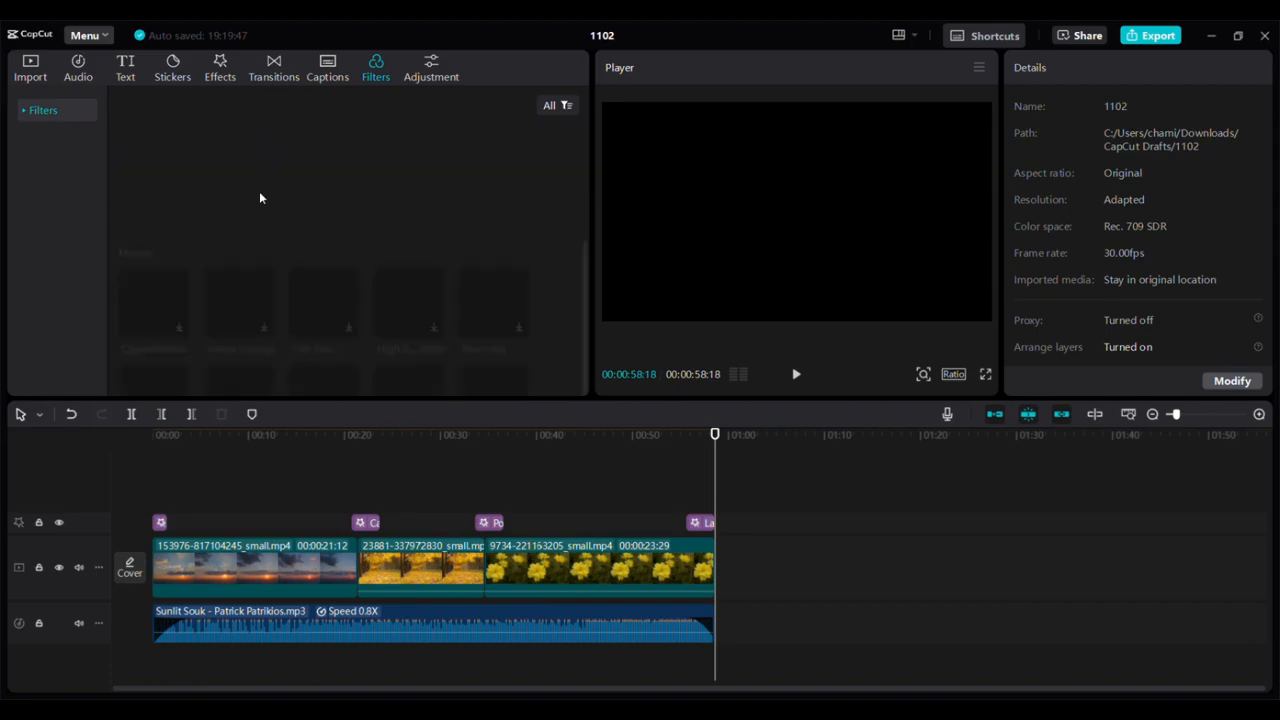
pyautogui.scroll(-5, 268, 209)
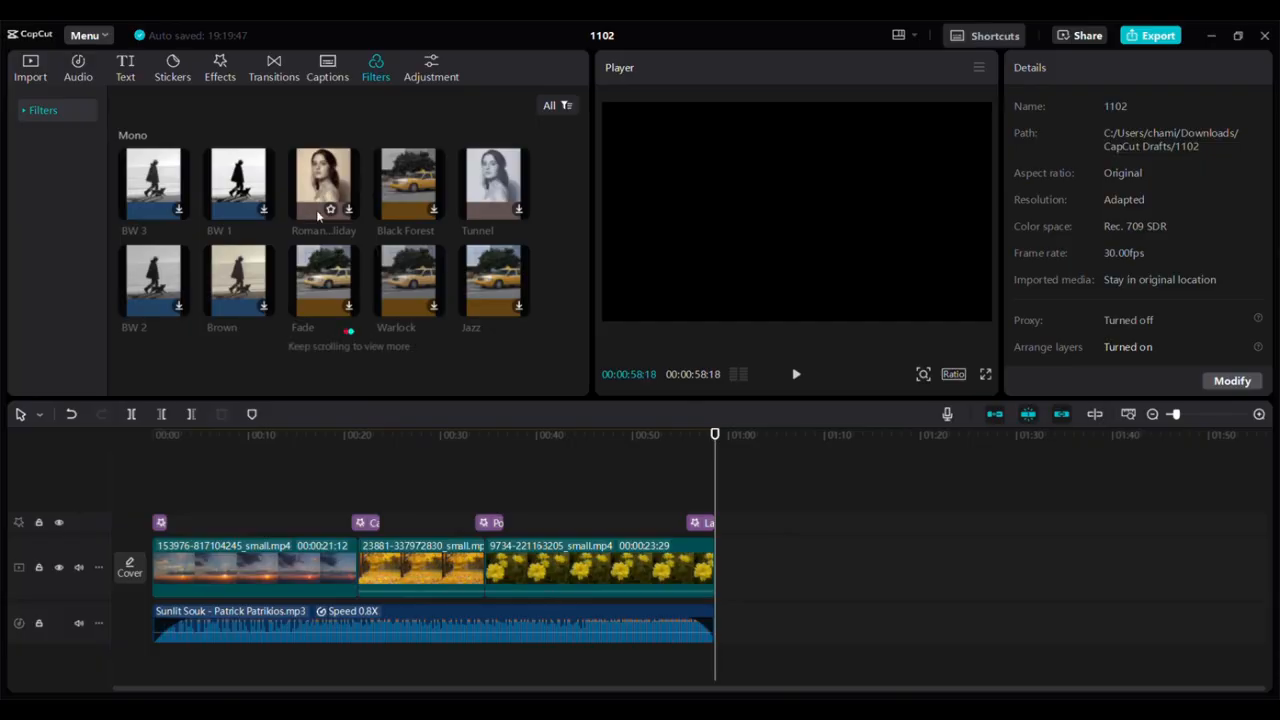
pyautogui.scroll(-5, 312, 258)
pyautogui.scroll(-5, 312, 258)
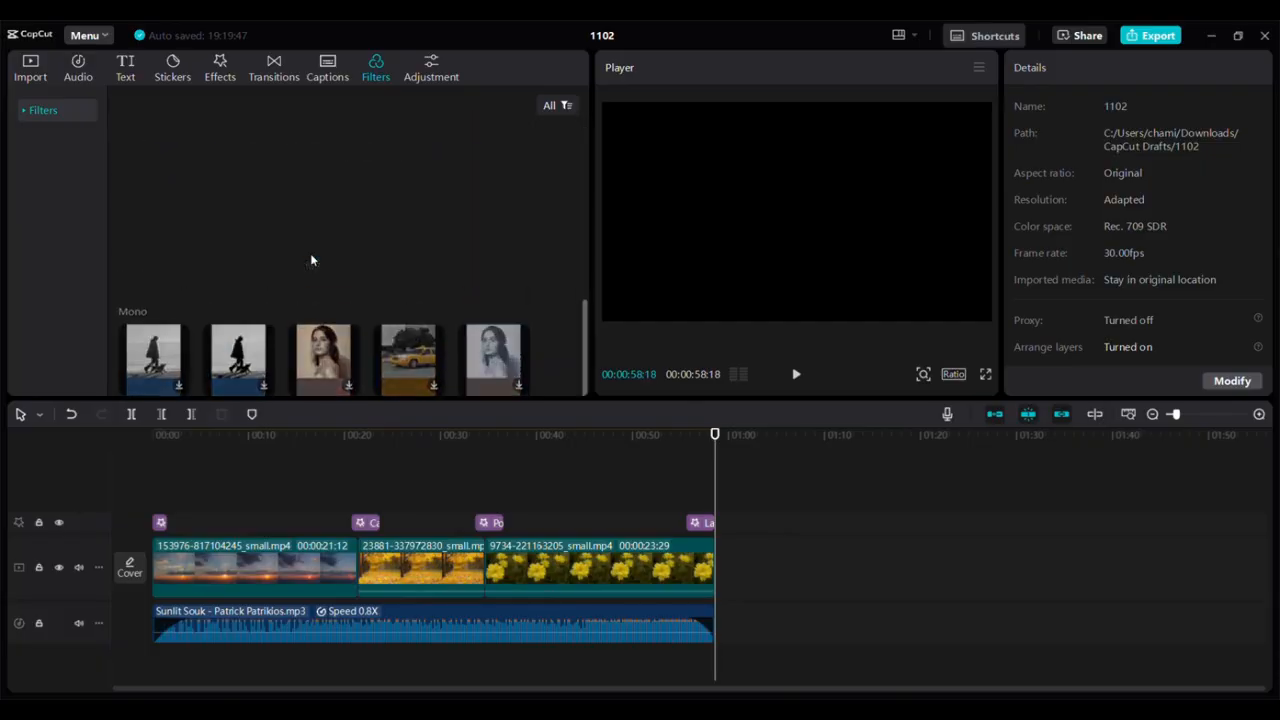
pyautogui.scroll(-5, 310, 255)
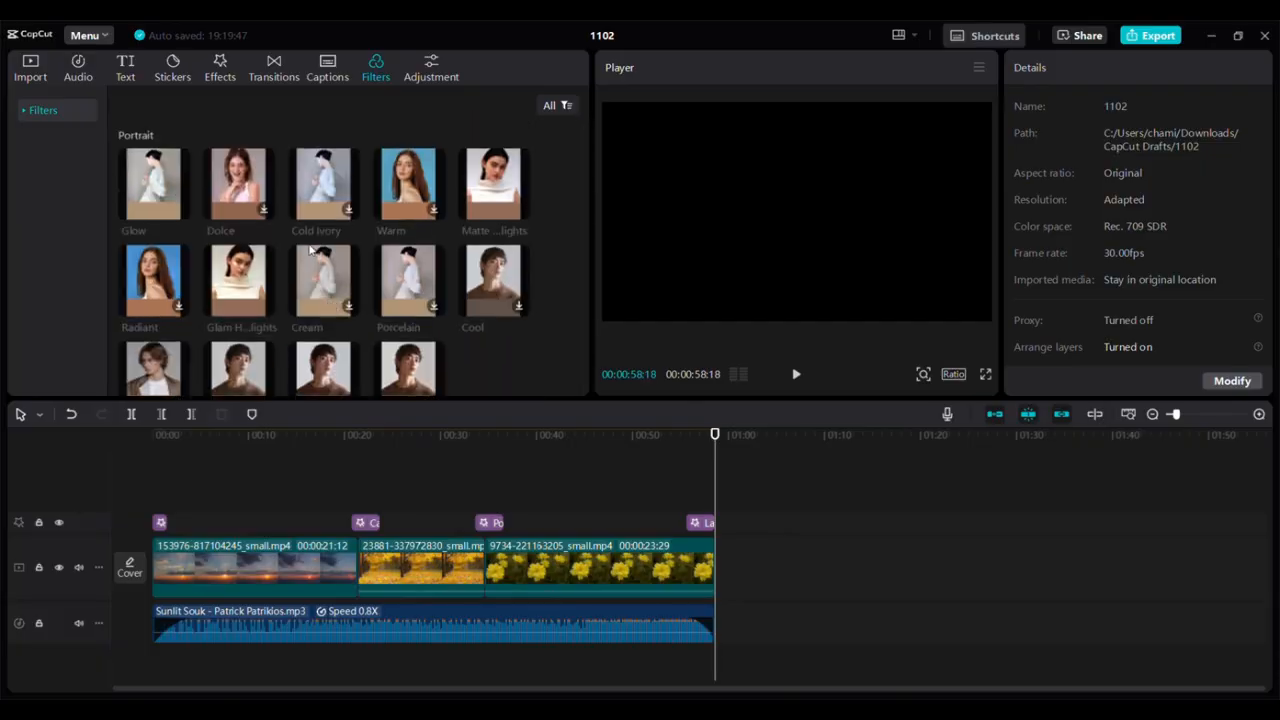
pyautogui.scroll(-5, 310, 243)
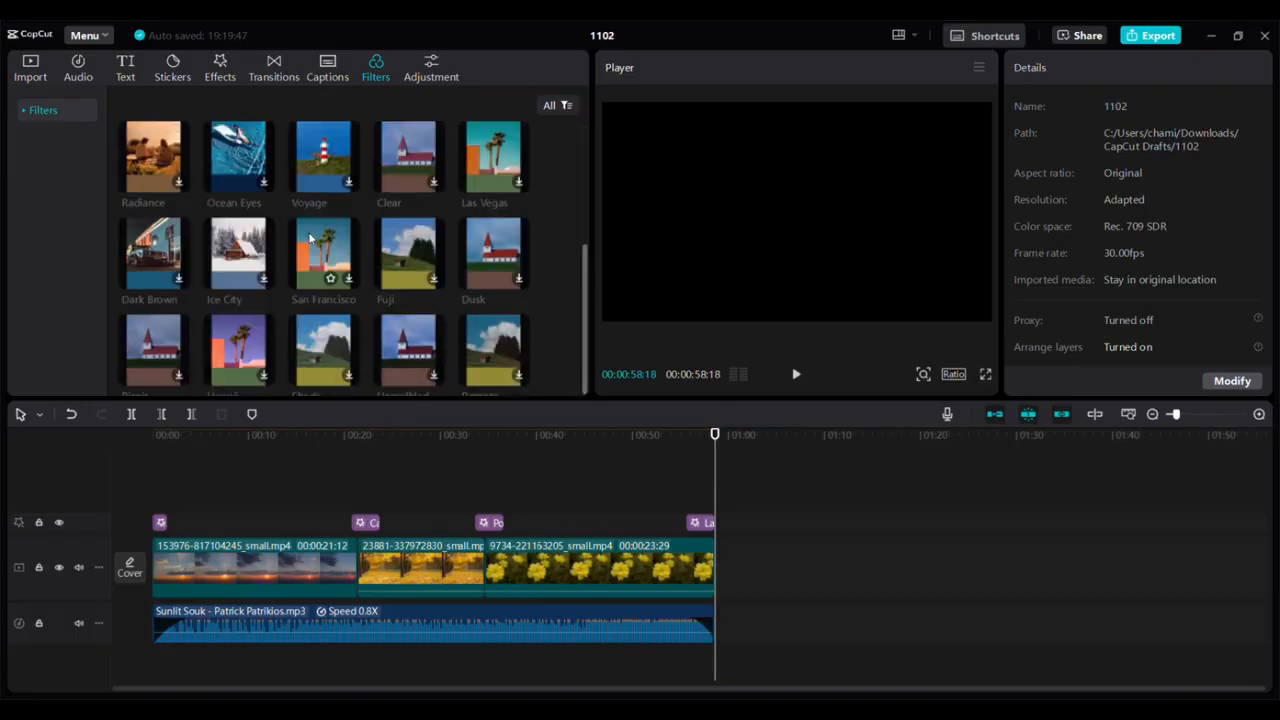
pyautogui.scroll(-5, 309, 234)
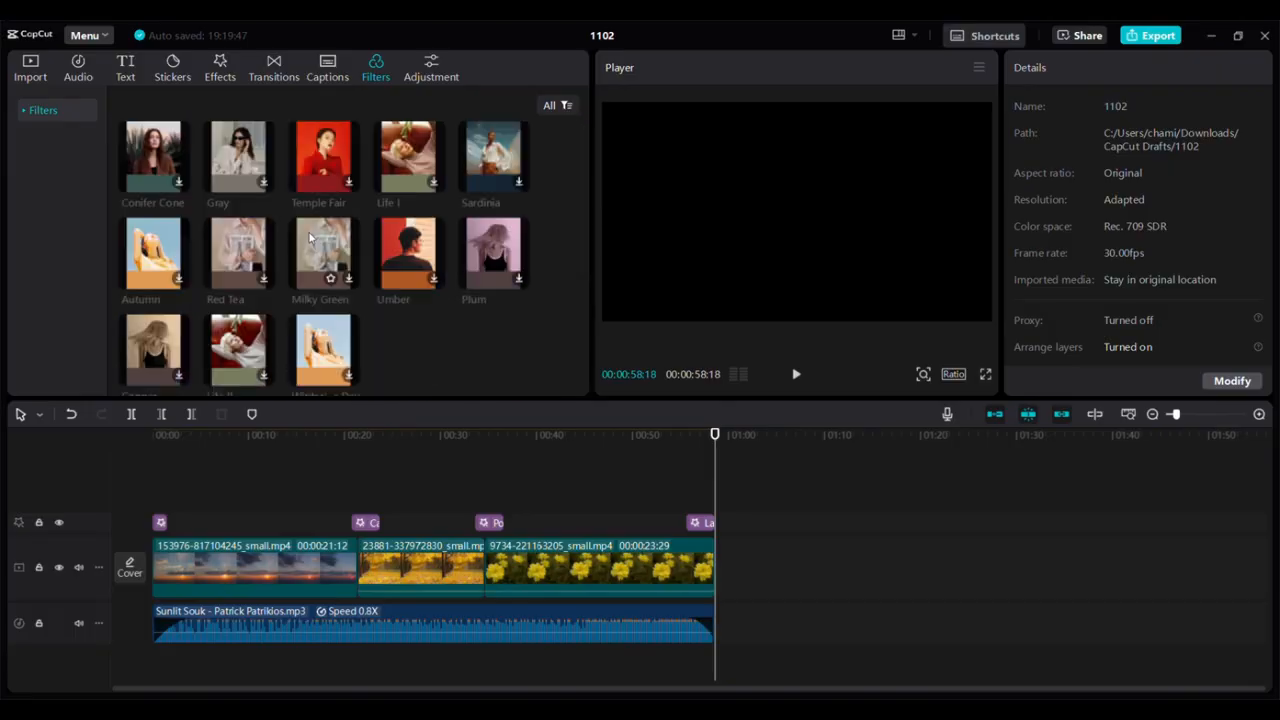
pyautogui.scroll(-5, 310, 237)
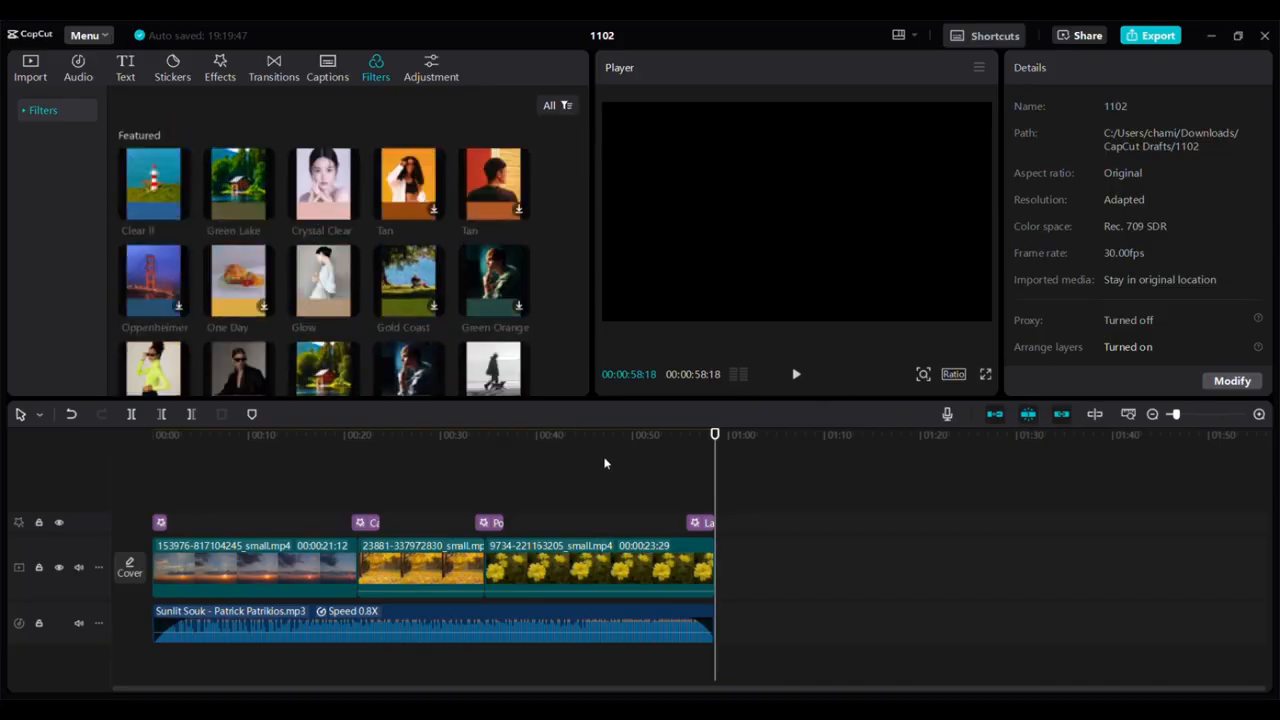
# Look over the auto caption and custom adjustment options, and open the export settings for project 1102
pyautogui.click(323, 62)
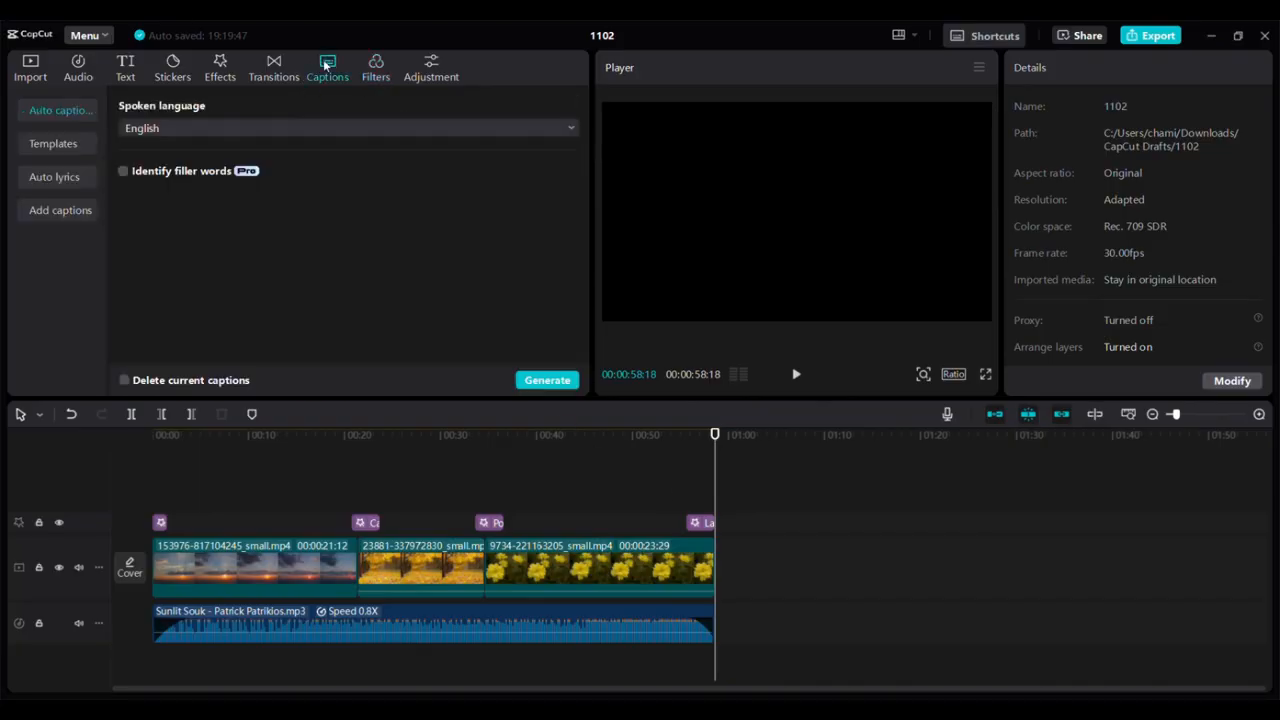
pyautogui.click(430, 69)
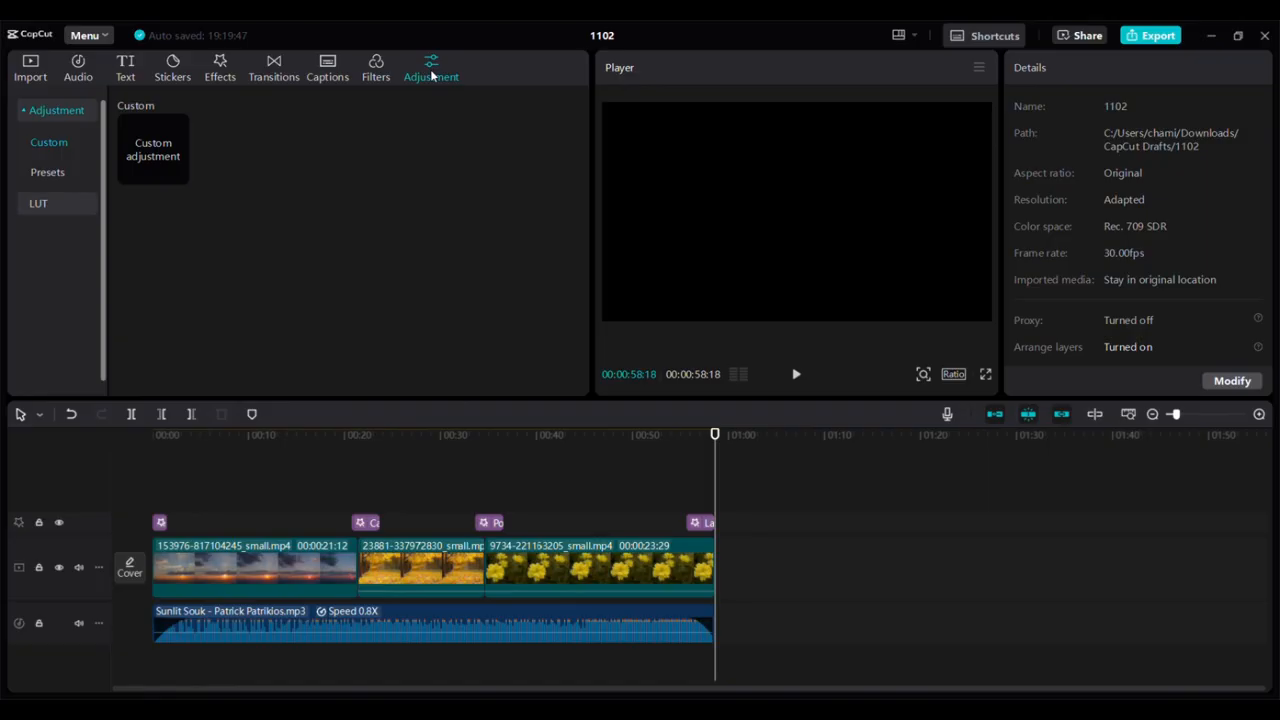
pyautogui.click(37, 66)
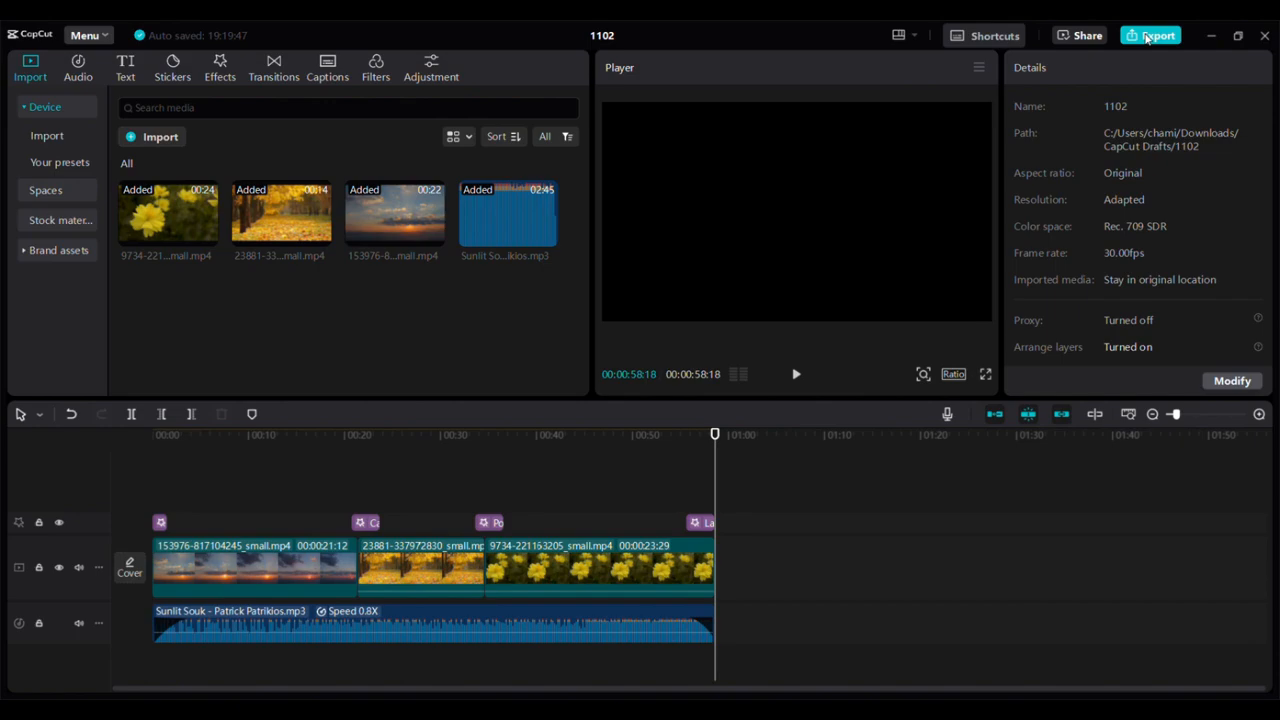
pyautogui.click(1147, 37)
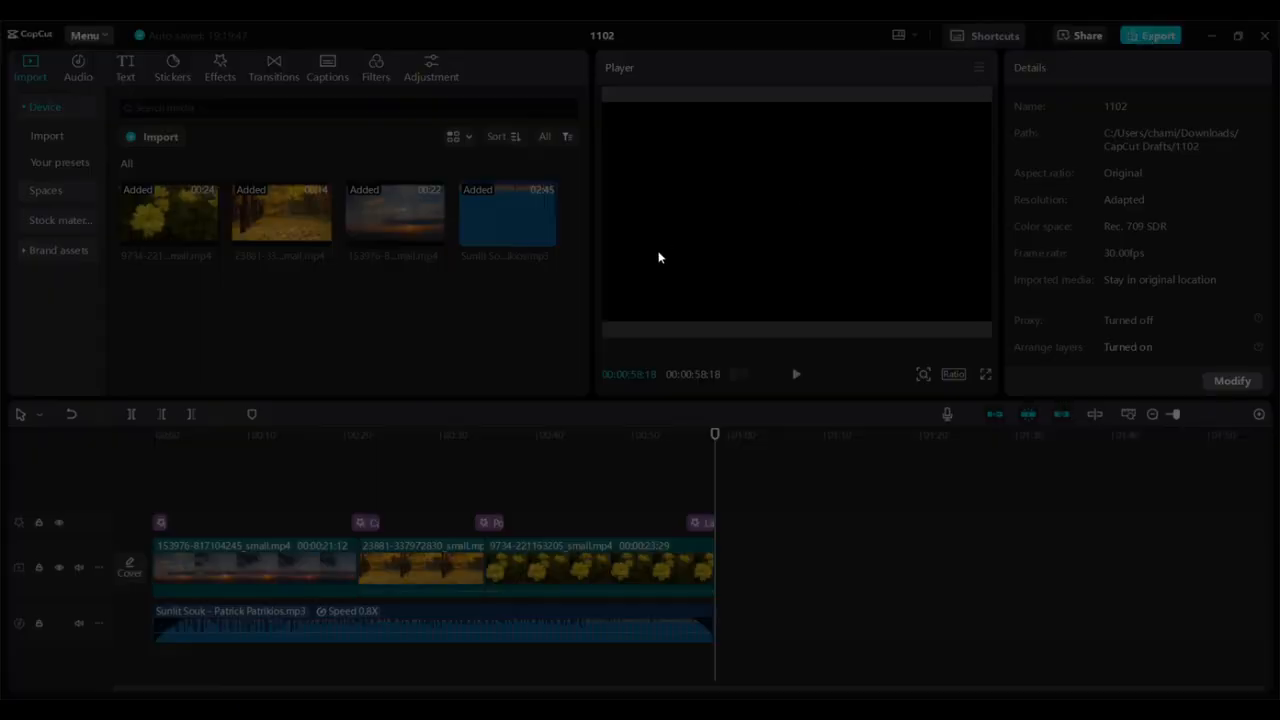